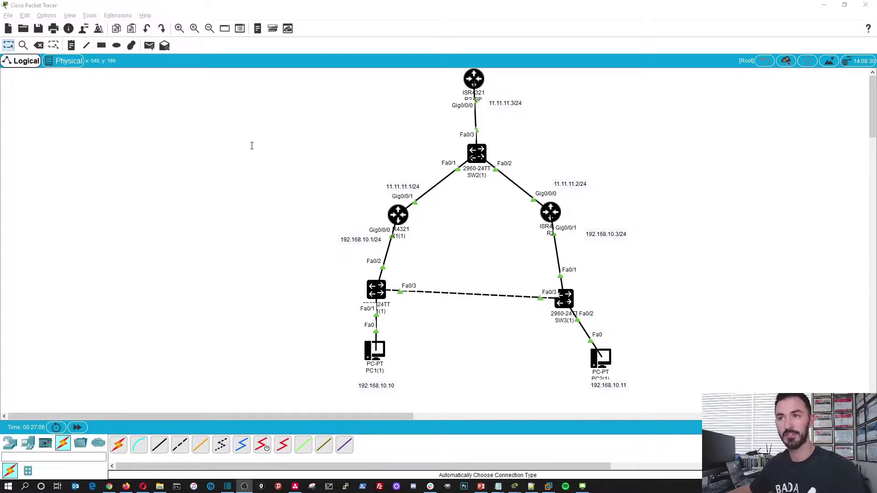
Place a note reading 'OSPF CISCO LAB 2020' on the canvas left of the network
{"action": "left_click", "coordinate": [71, 45]}
{"action": "left_click", "coordinate": [174, 151]}
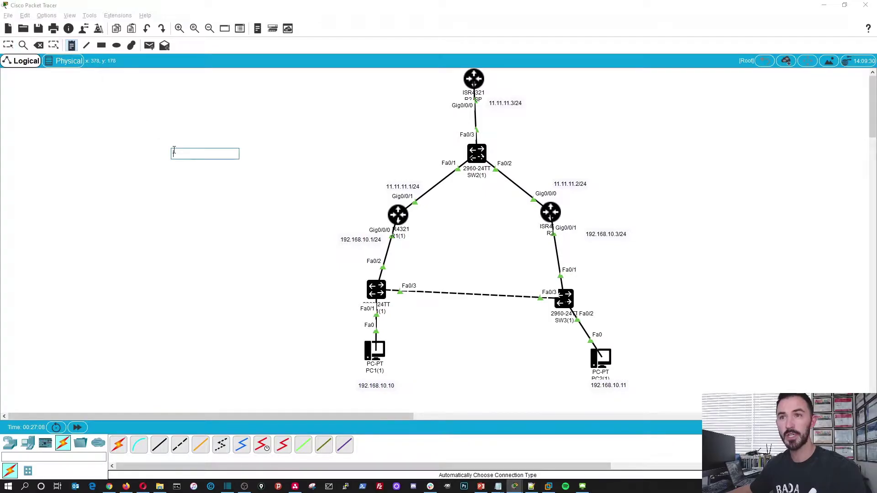
{"action": "type", "text": "SS"}
{"action": "key", "text": "BackSpace"}
{"action": "type", "text": "SPF"}
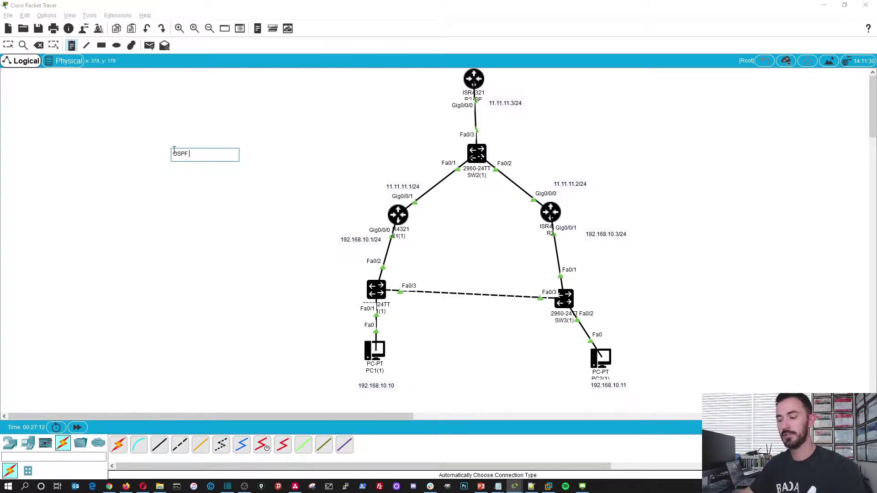
{"action": "type", "text": " CI"}
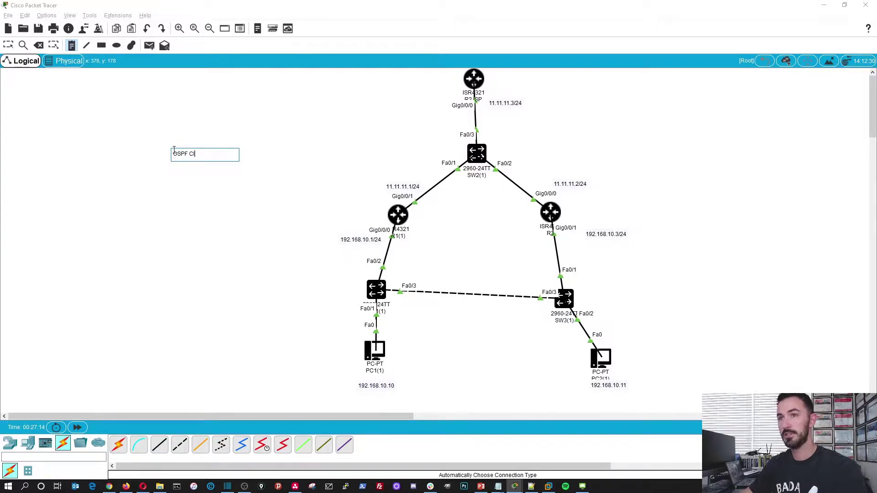
{"action": "type", "text": "SCO LAB 2020"}
{"action": "left_click", "coordinate": [214, 95]}
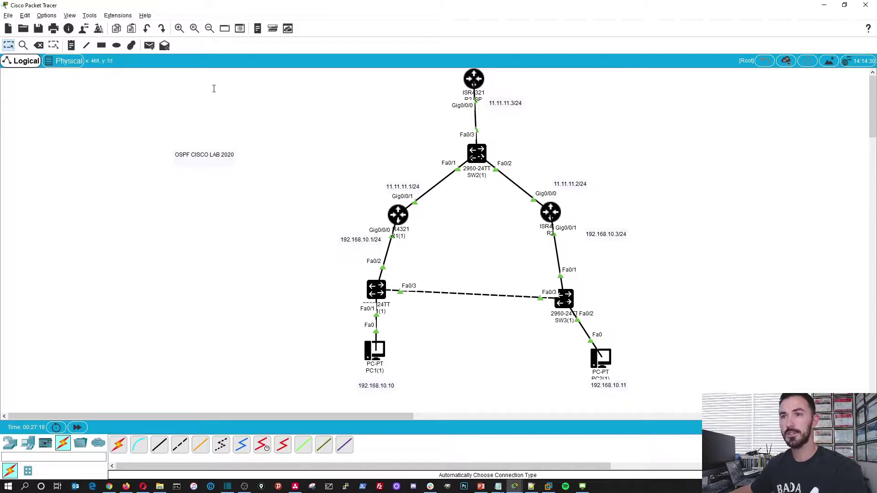
Zoom the workspace in twice, then back out one step to frame the topology
{"action": "left_click", "coordinate": [180, 29]}
{"action": "left_click", "coordinate": [180, 28]}
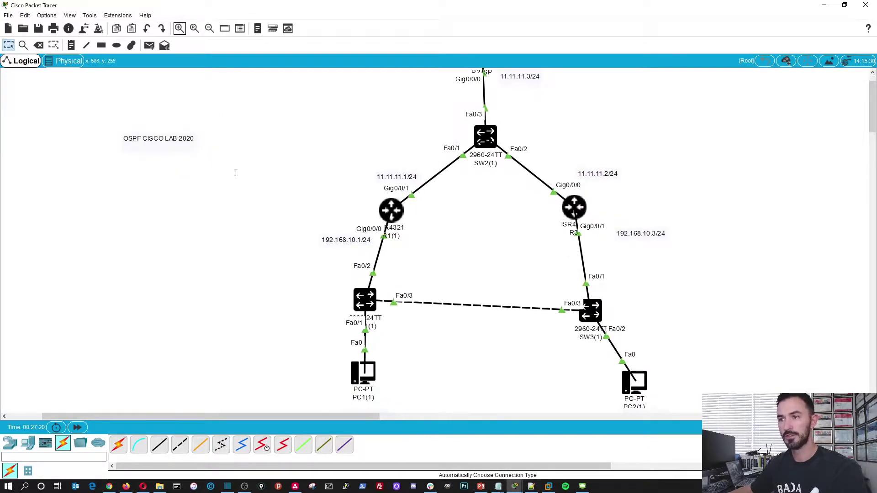
{"action": "left_click", "coordinate": [210, 29]}
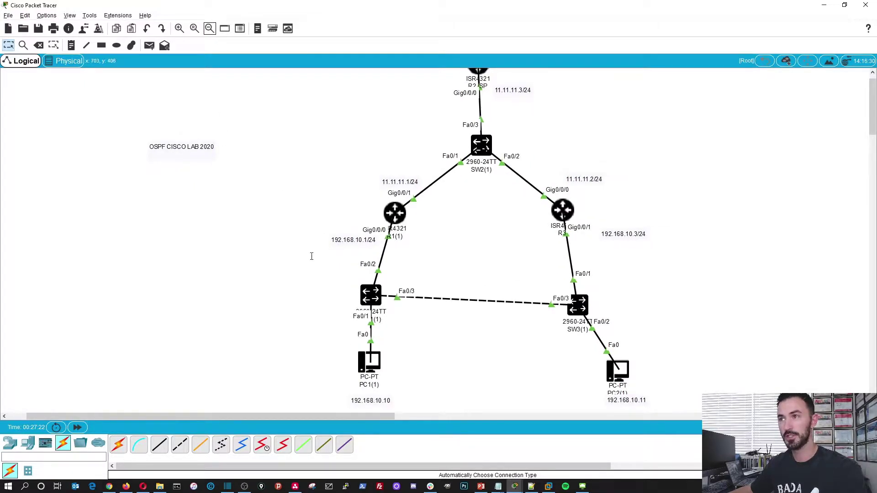
{"action": "scroll", "coordinate": [312, 257], "scroll_direction": "up", "scroll_amount": 1}
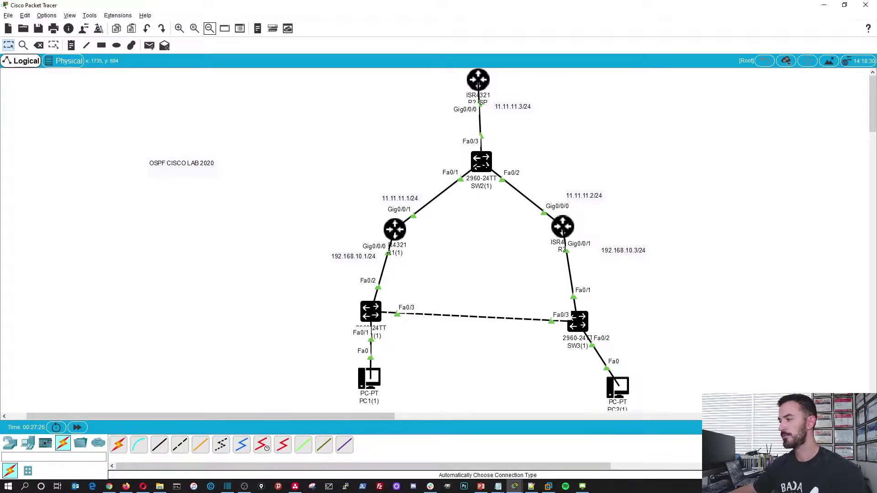
{"action": "key", "text": "alt+Tab"}
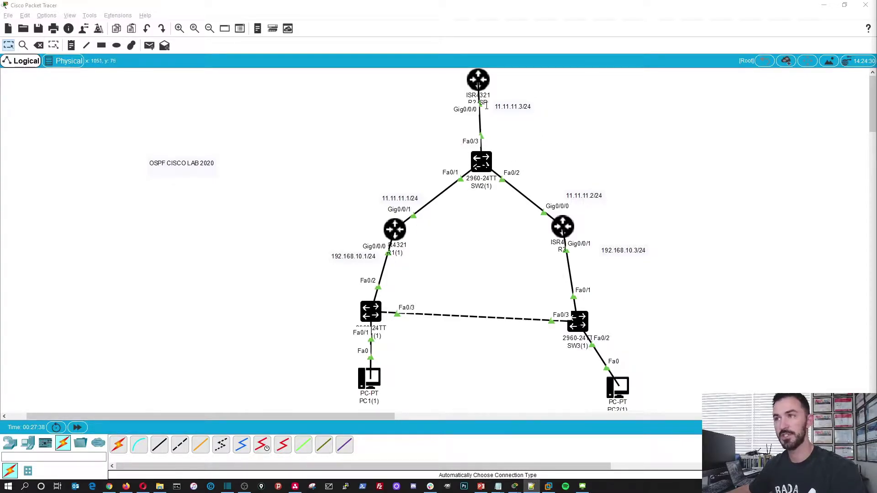
On the full-screen ISP router CLI, enter privileged mode and run show ip interface brief
{"action": "left_click", "coordinate": [484, 86]}
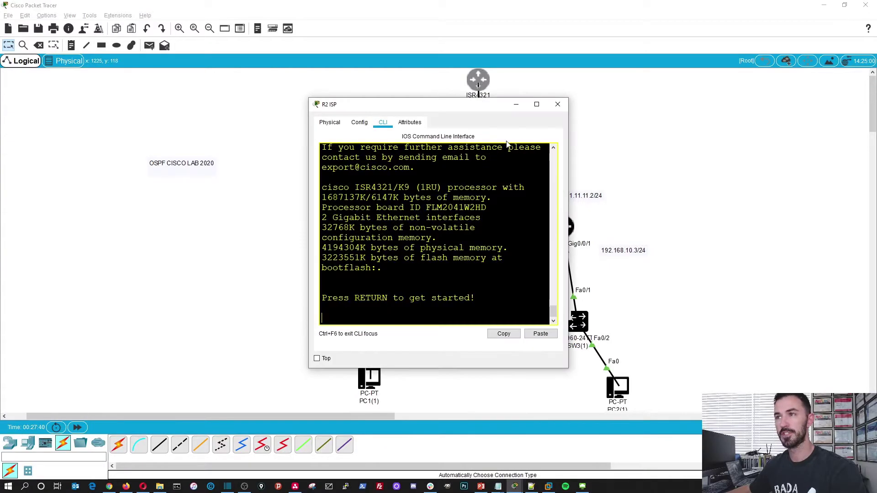
{"action": "double_click", "coordinate": [476, 108]}
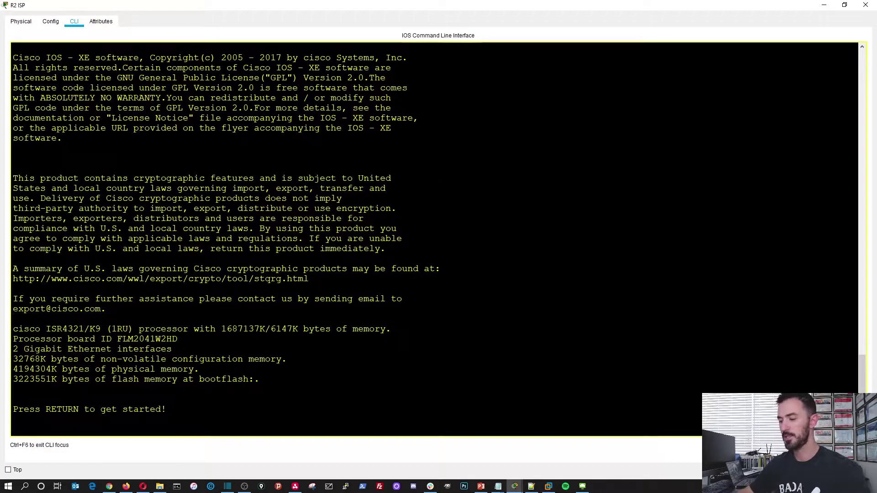
{"action": "key", "text": "Return"}
{"action": "key", "text": "Return"}
{"action": "key", "text": "Return"}
{"action": "type", "text": "en"}
{"action": "key", "text": "Return"}
{"action": "key", "text": "Return"}
{"action": "key", "text": "Return"}
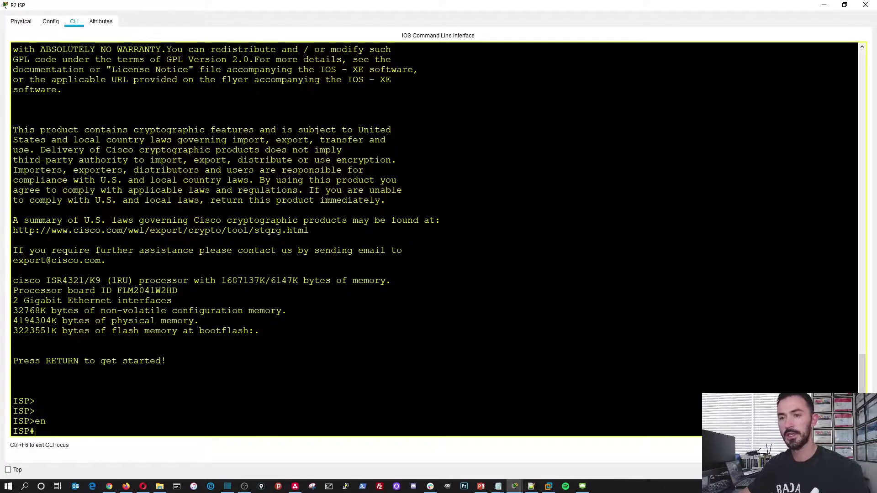
{"action": "type", "text": "show ip inter br"}
{"action": "key", "text": "Return"}
{"action": "key", "text": "Return"}
{"action": "key", "text": "Return"}
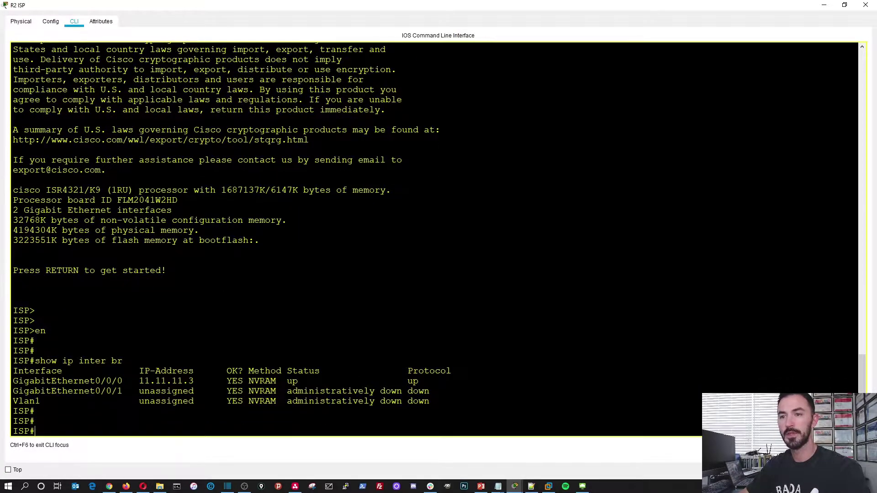
{"action": "key", "text": "Return"}
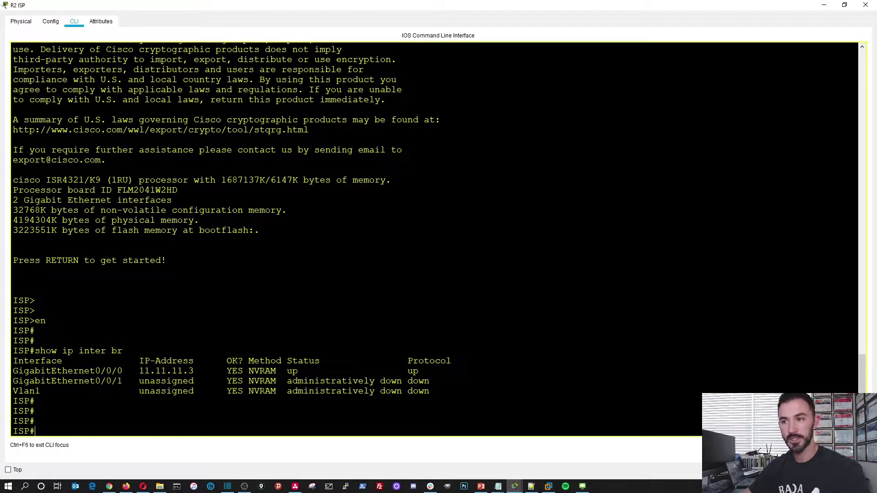
Check the ISP router with show ip protocols, show ip ospf and show ip ospf neighbor
{"action": "type", "text": "show ip pro"}
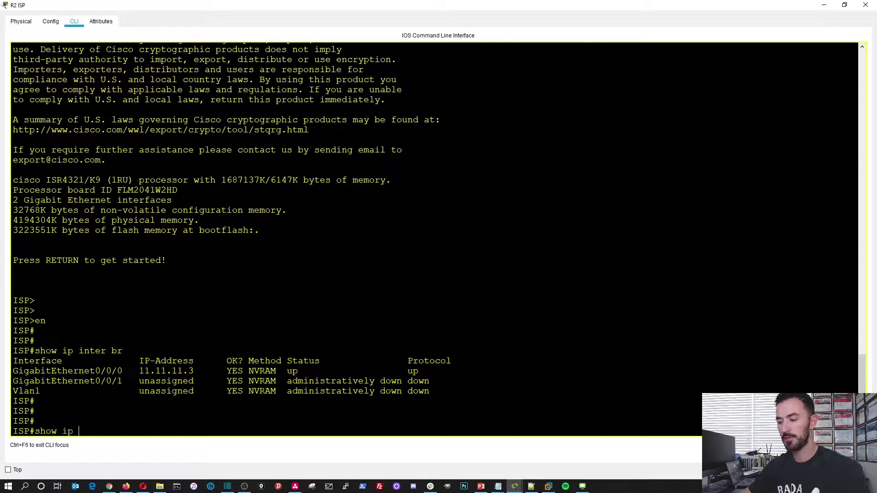
{"action": "key", "text": "Tab"}
{"action": "key", "text": "Return"}
{"action": "type", "text": "show ip os"}
{"action": "key", "text": "Tab"}
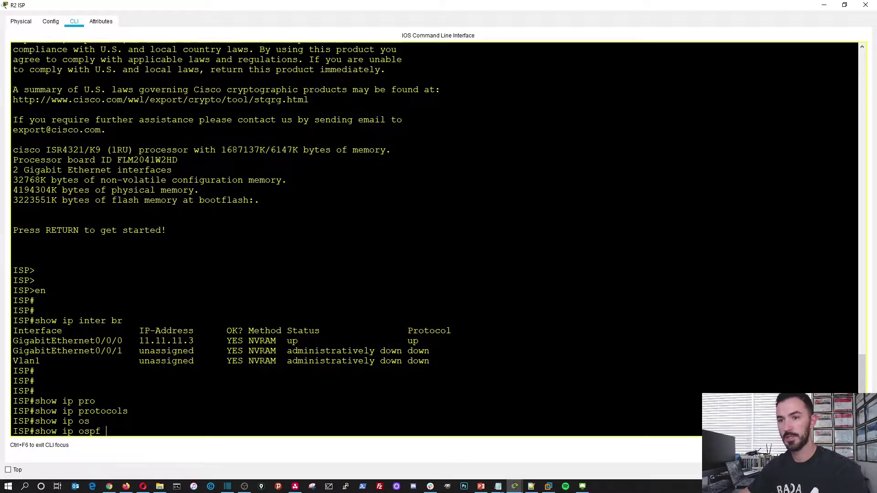
{"action": "key", "text": "Return"}
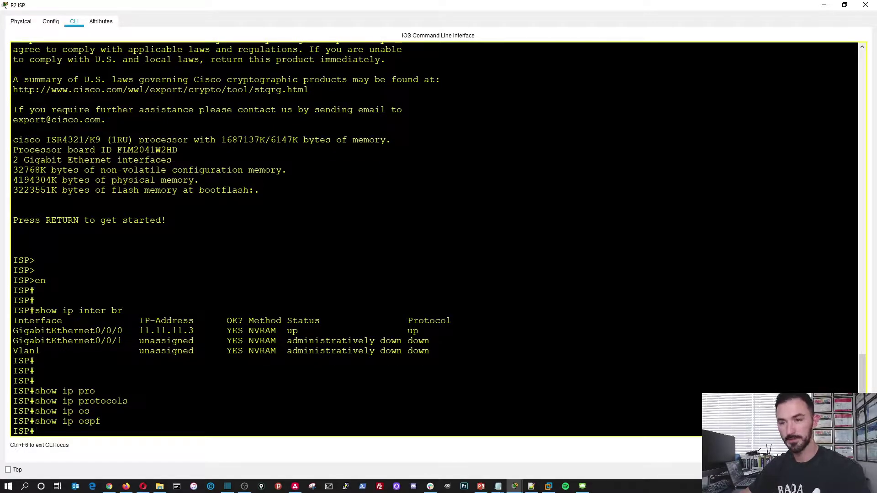
{"action": "key", "text": "Up"}
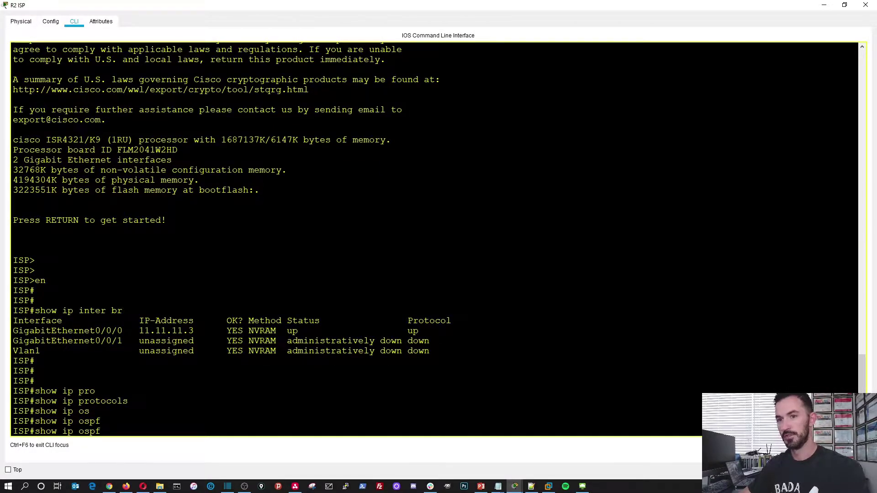
{"action": "type", "text": "n"}
{"action": "key", "text": "Tab"}
{"action": "key", "text": "Return"}
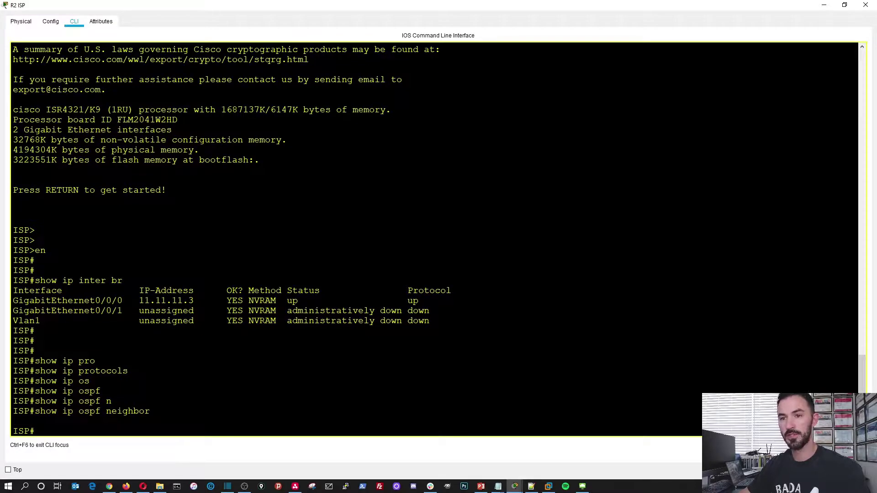
Run show ip route ospf and highlight the interface status table rows
{"action": "type", "text": "show"}
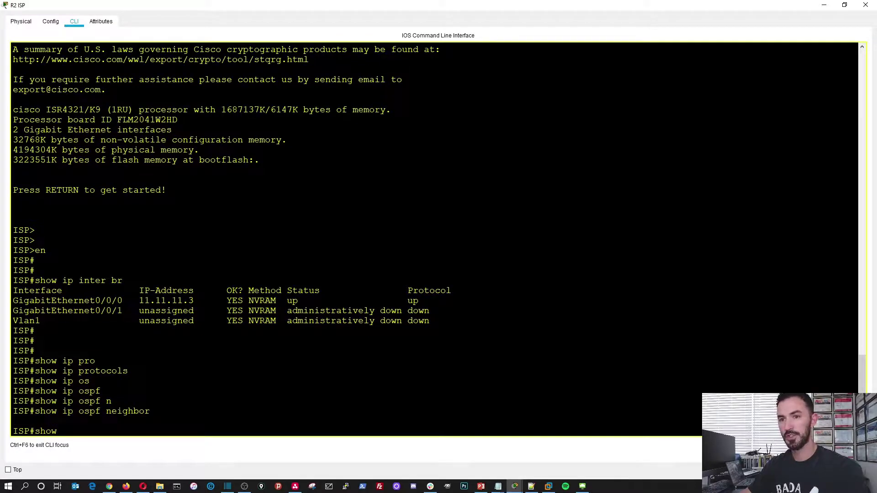
{"action": "type", "text": " ip rou"}
{"action": "key", "text": "Tab"}
{"action": "type", "text": "o"}
{"action": "key", "text": "Tab"}
{"action": "key", "text": "Return"}
{"action": "key", "text": "Return"}
{"action": "key", "text": "Return"}
{"action": "key", "text": "Return"}
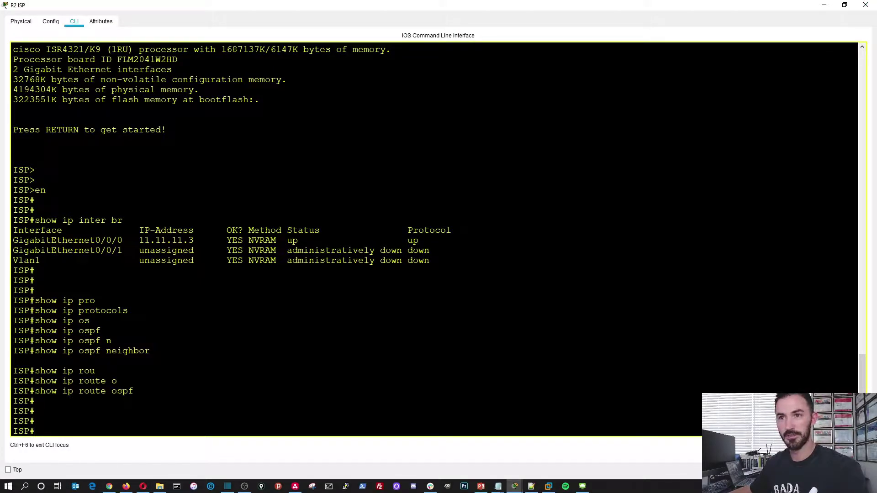
{"action": "left_click_drag", "start_coordinate": [141, 240], "coordinate": [287, 230]}
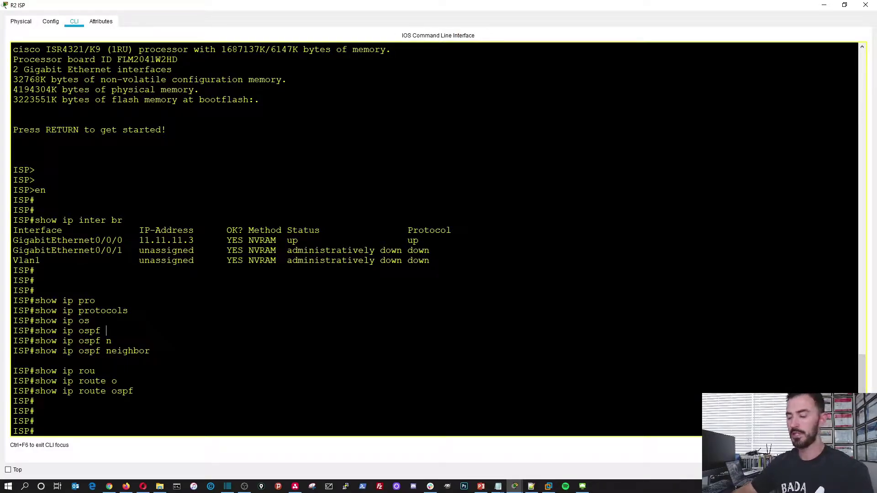
Page through the ISP running config, highlighting Gig0/0/0 at 11.11.11.3, then close the window
{"action": "type", "text": "show"}
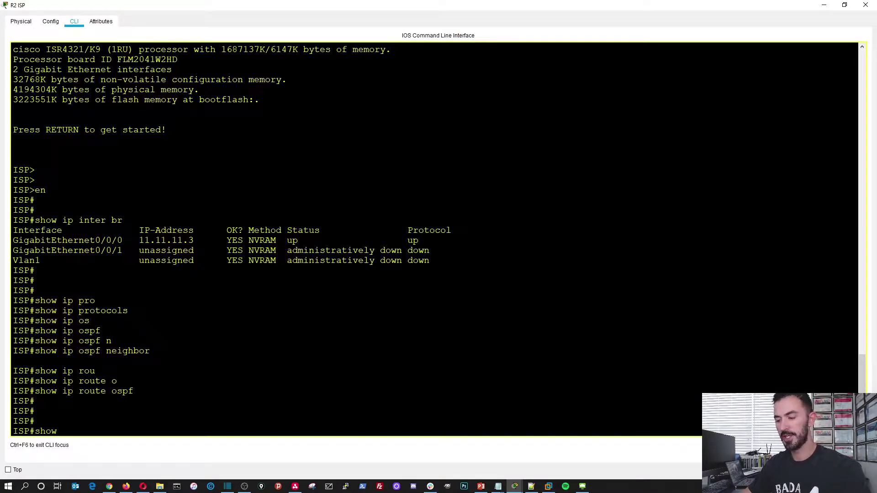
{"action": "type", "text": " run"}
{"action": "key", "text": "Tab"}
{"action": "key", "text": "Return"}
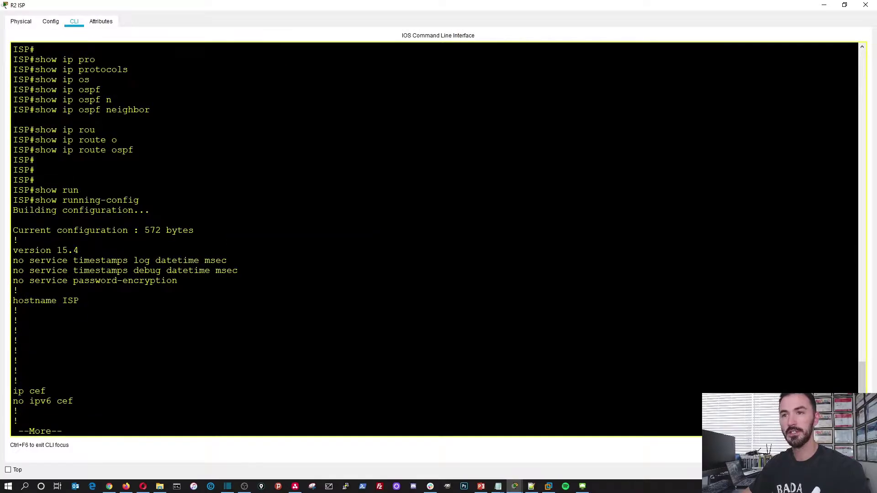
{"action": "key", "text": "space"}
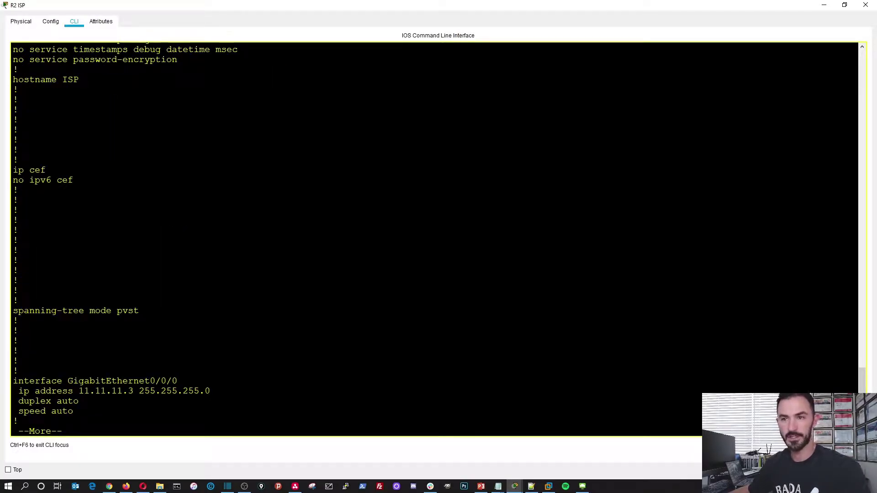
{"action": "left_click_drag", "start_coordinate": [210, 392], "coordinate": [145, 381]}
{"action": "left_click", "coordinate": [145, 381]}
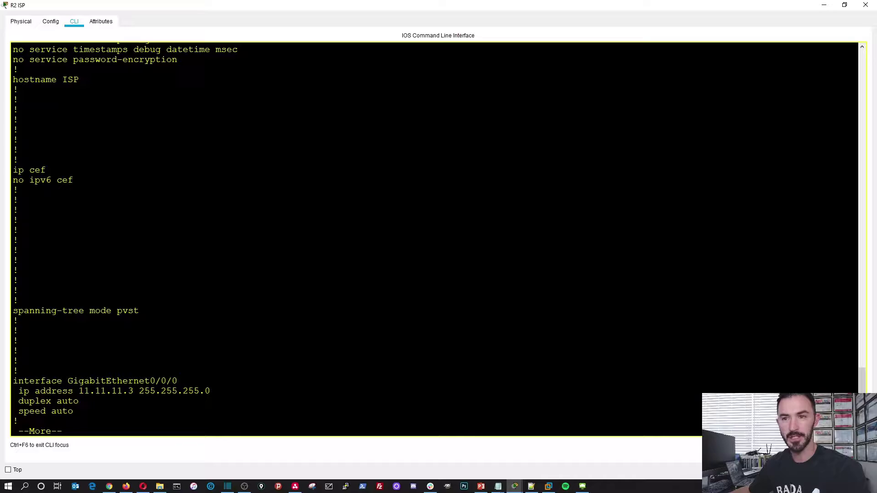
{"action": "left_click_drag", "start_coordinate": [13, 381], "coordinate": [74, 411]}
{"action": "key", "text": "space"}
{"action": "key", "text": "space"}
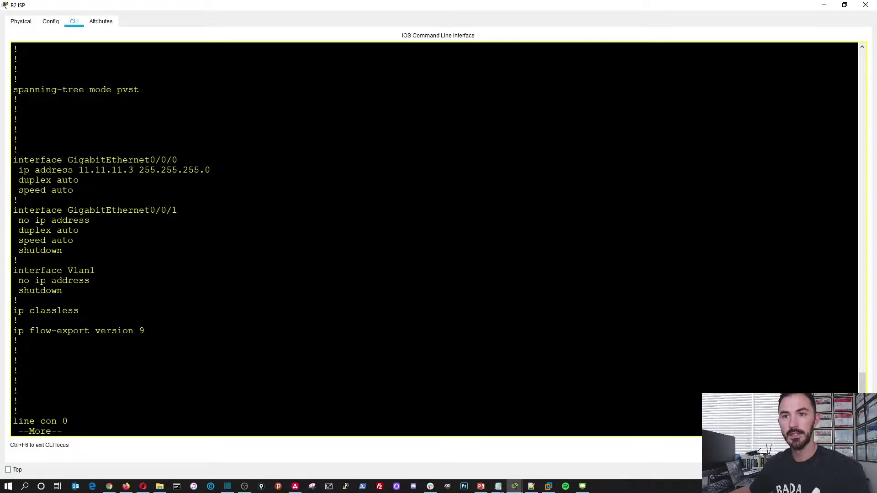
{"action": "key", "text": "Return"}
{"action": "key", "text": "Return"}
{"action": "key", "text": "Return"}
{"action": "key", "text": "Return"}
{"action": "key", "text": "Return"}
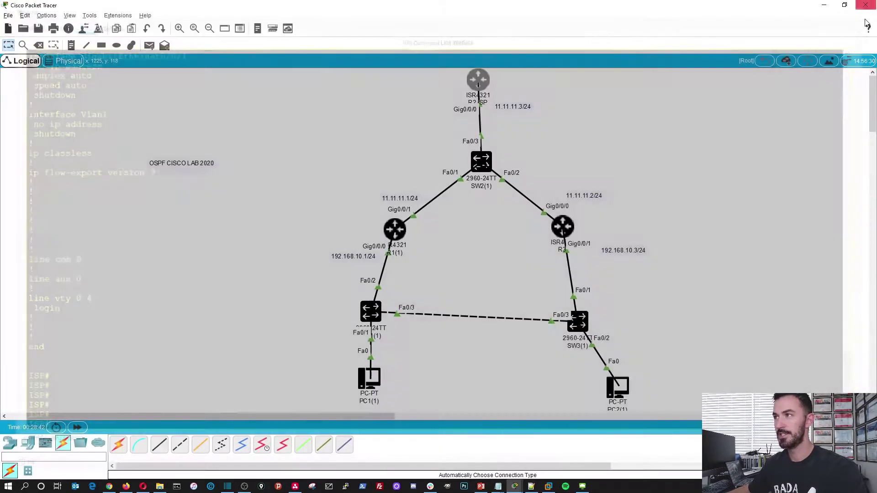
{"action": "left_click", "coordinate": [865, 4]}
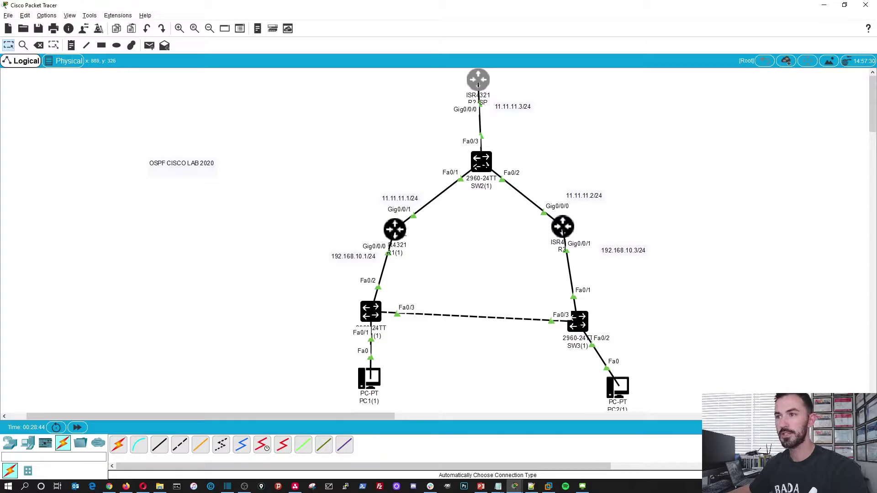
In R1's full-screen CLI, run show ip ospf and show ip protocols
{"action": "left_click", "coordinate": [395, 229]}
{"action": "double_click", "coordinate": [420, 105]}
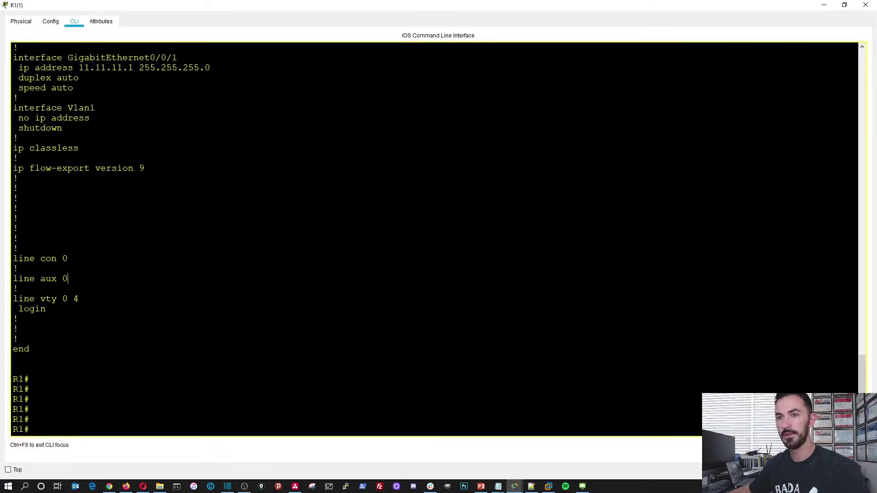
{"action": "key", "text": "Return"}
{"action": "key", "text": "Return"}
{"action": "key", "text": "Return"}
{"action": "key", "text": "Return"}
{"action": "key", "text": "Return"}
{"action": "key", "text": "Return"}
{"action": "key", "text": "Return"}
{"action": "key", "text": "Return"}
{"action": "key", "text": "Return"}
{"action": "key", "text": "Return"}
{"action": "key", "text": "Return"}
{"action": "key", "text": "Return"}
{"action": "key", "text": "Return"}
{"action": "key", "text": "Return"}
{"action": "key", "text": "Return"}
{"action": "key", "text": "Return"}
{"action": "key", "text": "Return"}
{"action": "key", "text": "Return"}
{"action": "key", "text": "Return"}
{"action": "key", "text": "Return"}
{"action": "key", "text": "Return"}
{"action": "key", "text": "Return"}
{"action": "key", "text": "Return"}
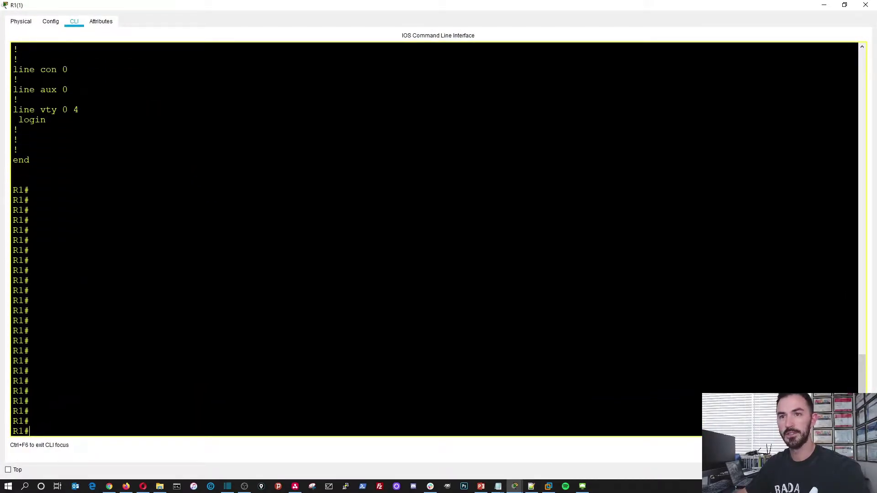
{"action": "type", "text": "show ip os"}
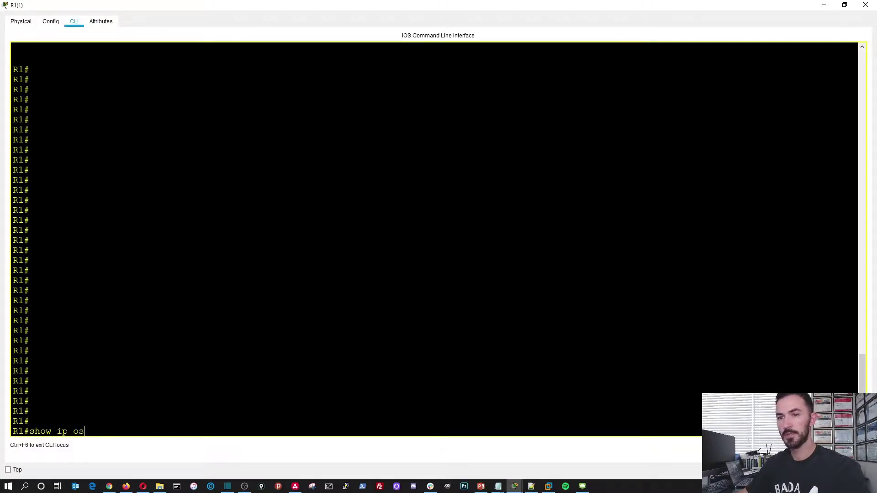
{"action": "key", "text": "Tab"}
{"action": "key", "text": "Return"}
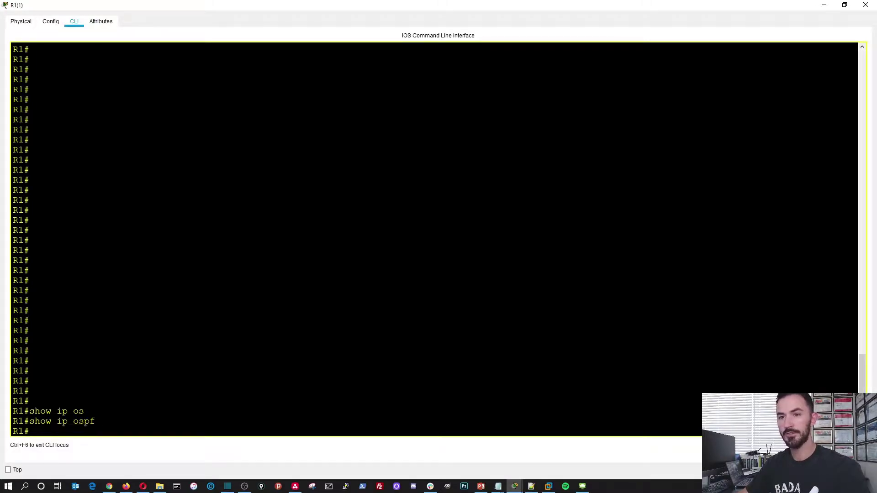
{"action": "type", "text": "show ip pro"}
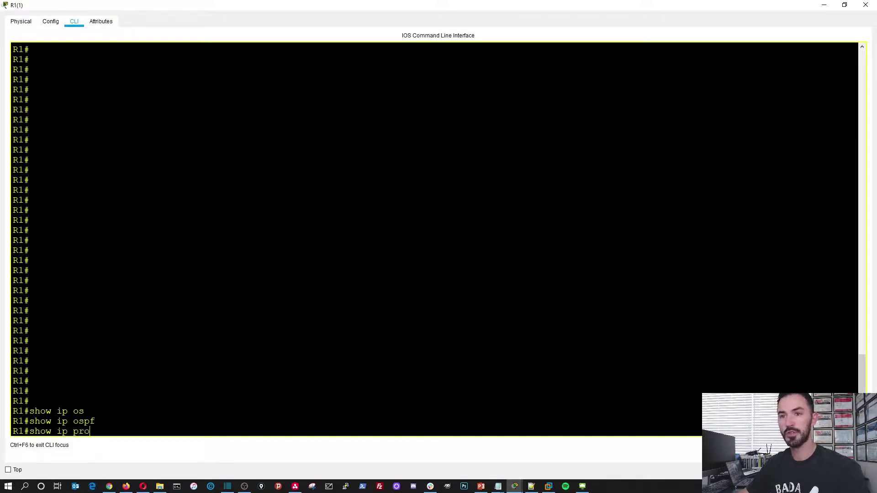
{"action": "key", "text": "Tab"}
{"action": "key", "text": "Return"}
{"action": "key", "text": "Return"}
{"action": "key", "text": "Return"}
{"action": "key", "text": "Return"}
{"action": "key", "text": "Return"}
{"action": "key", "text": "Return"}
Run show ip interface brief on R1, showing 192.168.10.1 and 11.11.11.1 up, then minimize
{"action": "type", "text": "show"}
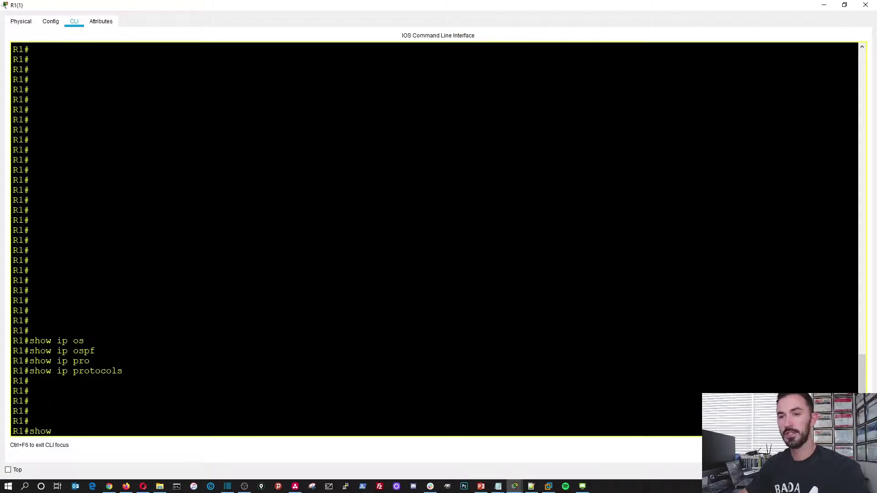
{"action": "type", "text": " ip int br"}
{"action": "key", "text": "BackSpace"}
{"action": "key", "text": "BackSpace"}
{"action": "key", "text": "BackSpace"}
{"action": "key", "text": "BackSpace"}
{"action": "key", "text": "Tab"}
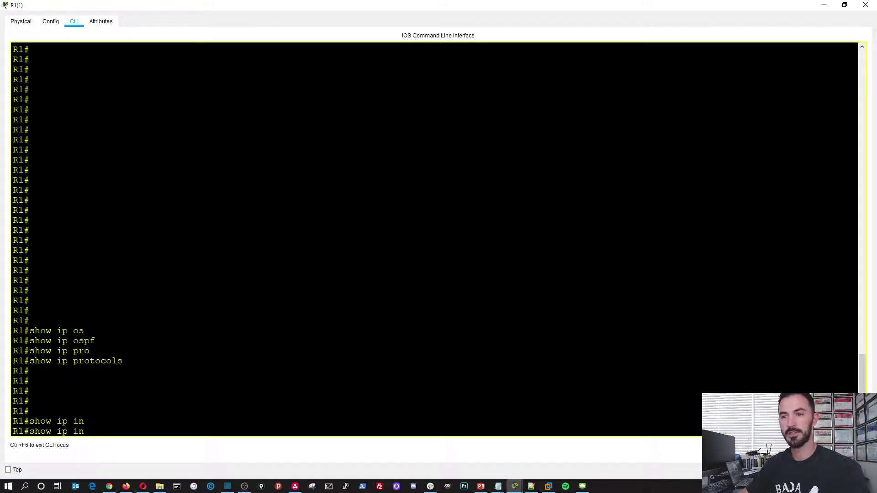
{"action": "type", "text": "ter"}
{"action": "key", "text": "Tab"}
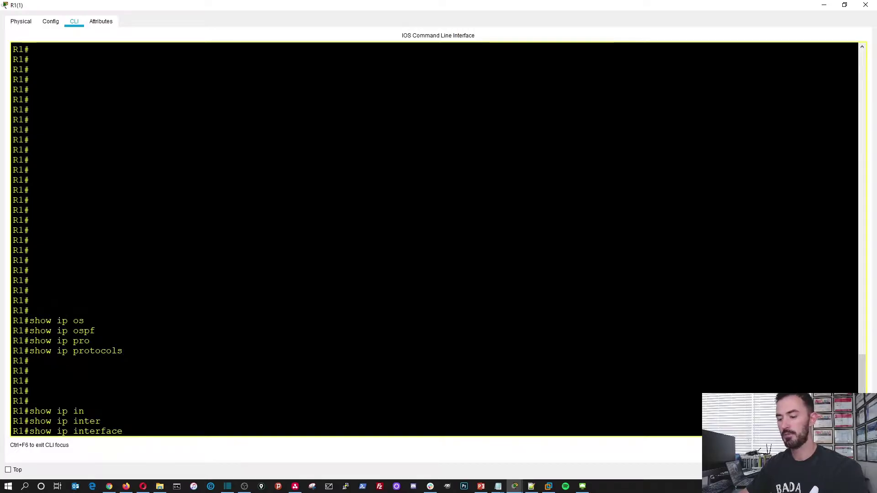
{"action": "type", "text": "br"}
{"action": "key", "text": "Return"}
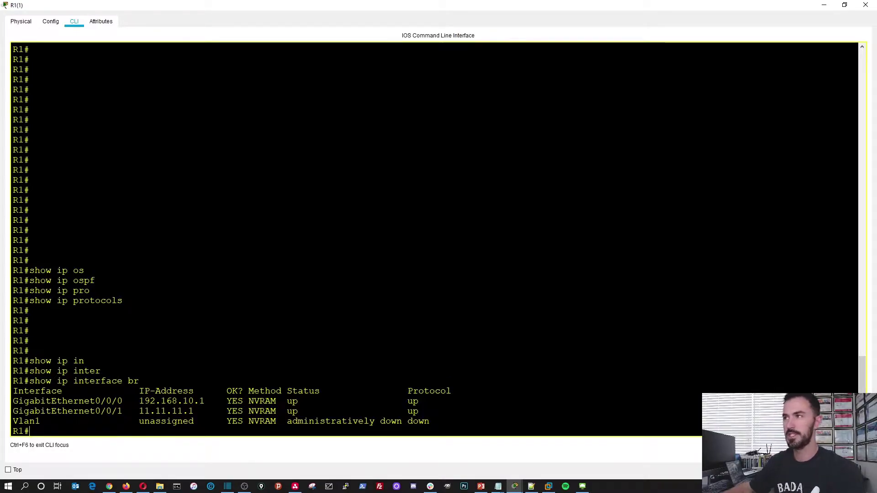
{"action": "left_click", "coordinate": [824, 6]}
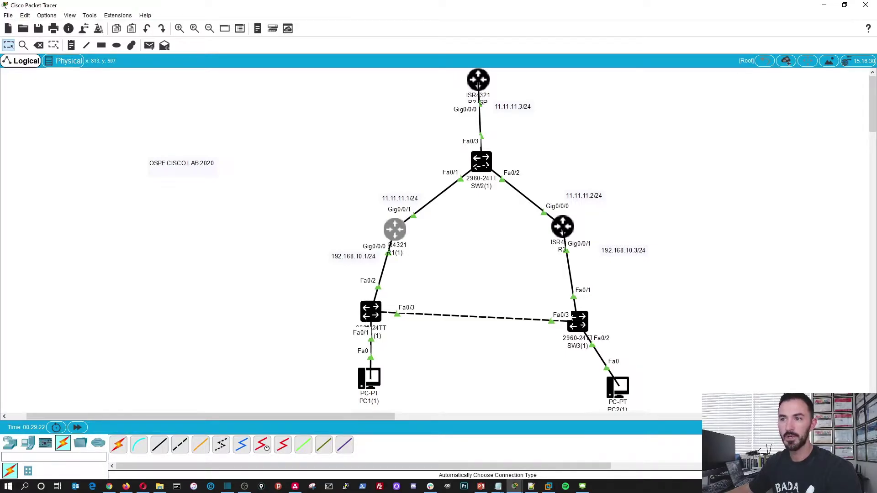
Scroll and zoom out until PC1 192.168.10.10 and PC2 192.168.10.11 labels are visible
{"action": "scroll", "coordinate": [367, 410], "scroll_direction": "down", "scroll_amount": 2}
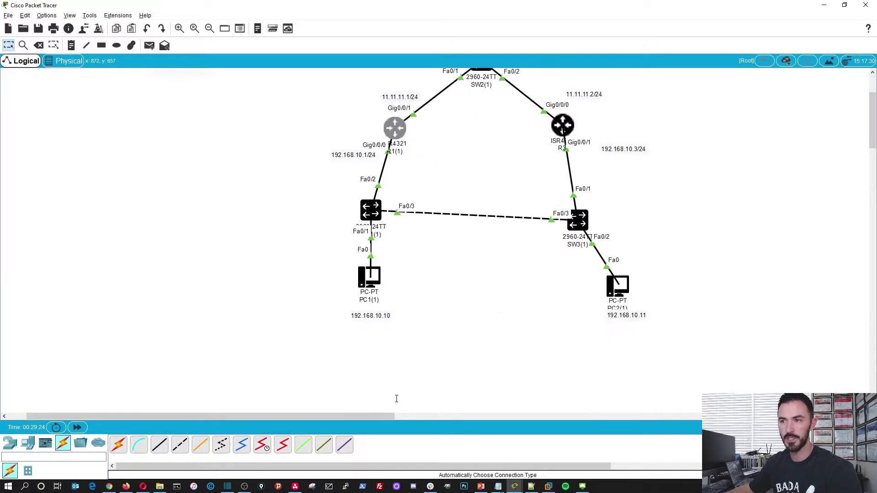
{"action": "scroll", "coordinate": [393, 381], "scroll_direction": "up", "scroll_amount": 1}
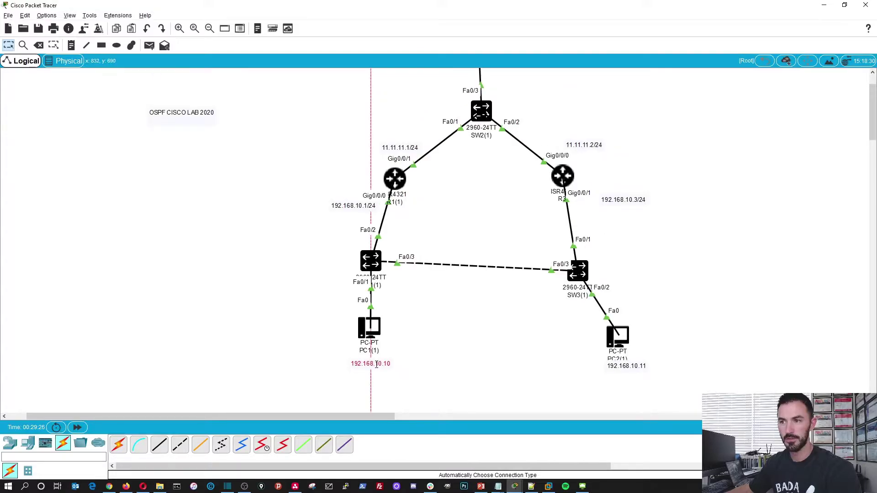
{"action": "scroll", "coordinate": [534, 387], "scroll_direction": "up", "scroll_amount": 1}
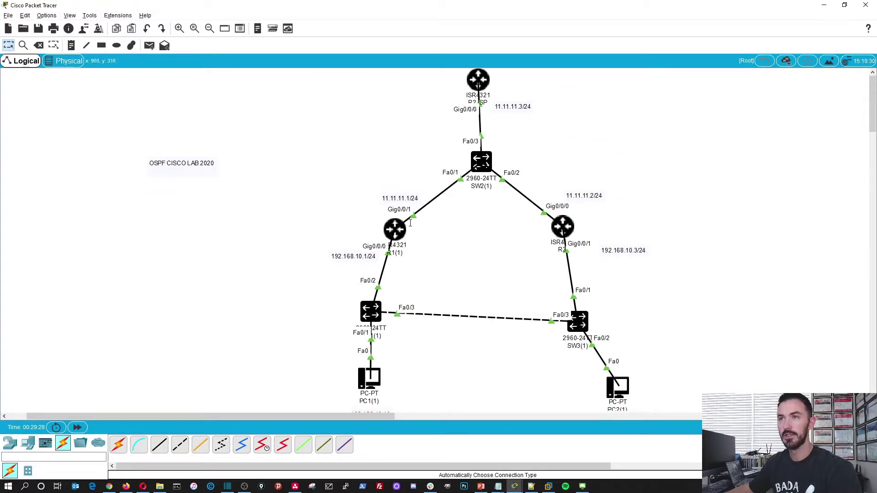
{"action": "left_click", "coordinate": [210, 29]}
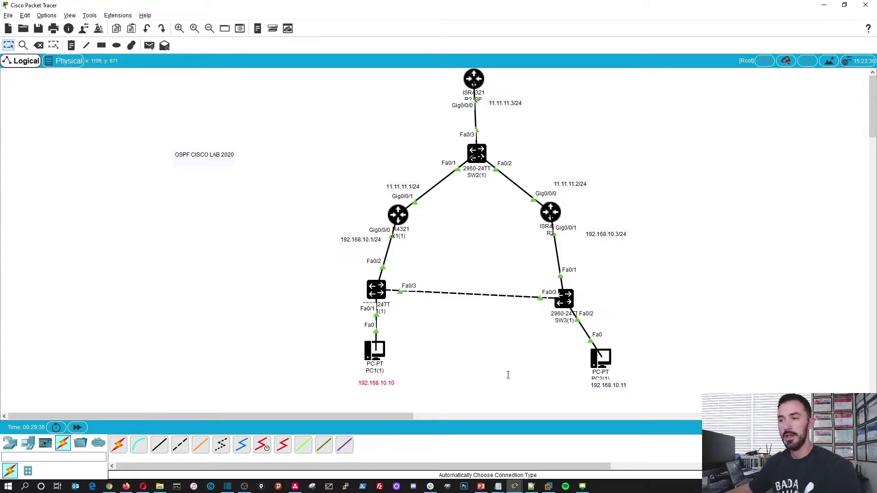
{"action": "left_click", "coordinate": [397, 214]}
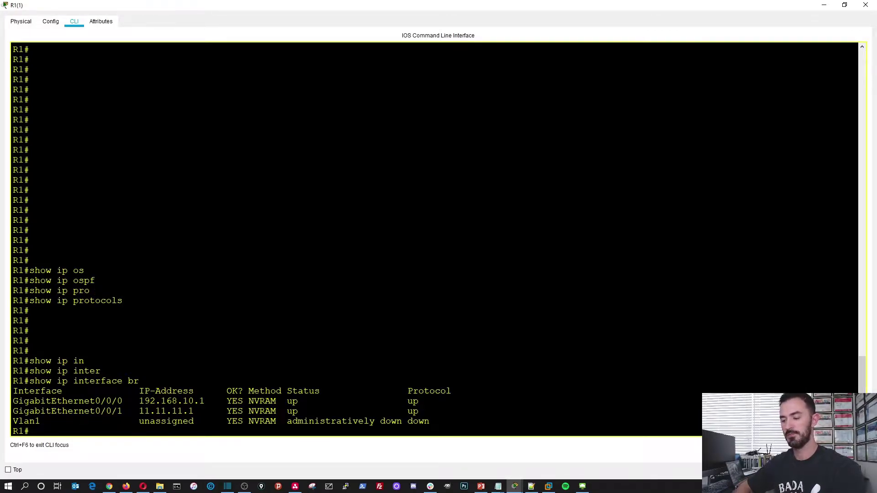
{"action": "key", "text": "Return"}
{"action": "key", "text": "Return"}
{"action": "key", "text": "Return"}
{"action": "key", "text": "Return"}
{"action": "type", "text": "show run"}
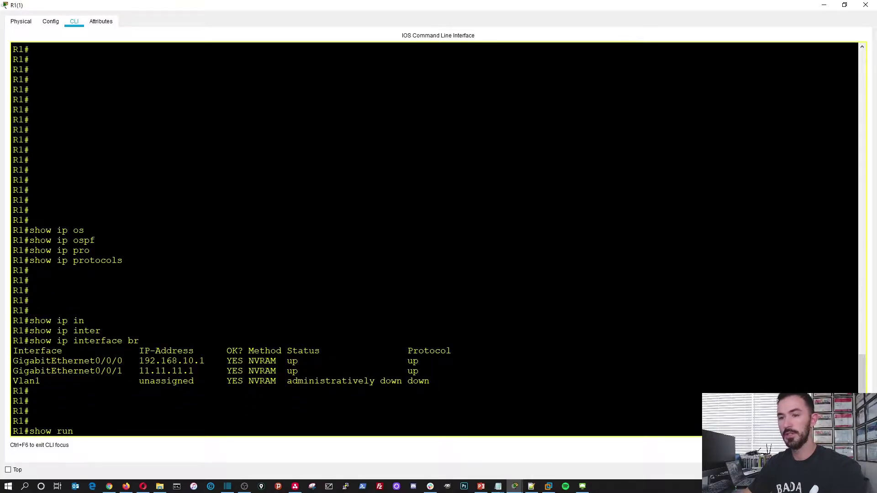
{"action": "key", "text": "Tab"}
{"action": "key", "text": "Return"}
{"action": "key", "text": "space"}
{"action": "key", "text": "space"}
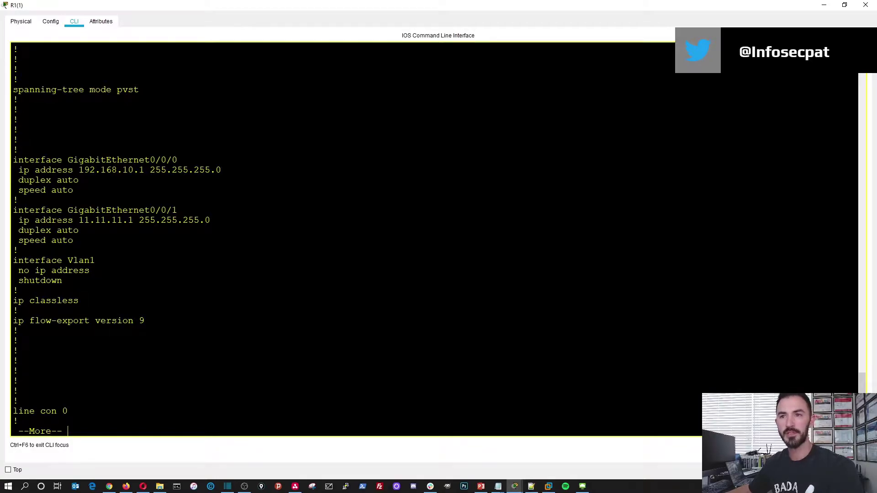
{"action": "left_click_drag", "start_coordinate": [79, 170], "coordinate": [79, 180]}
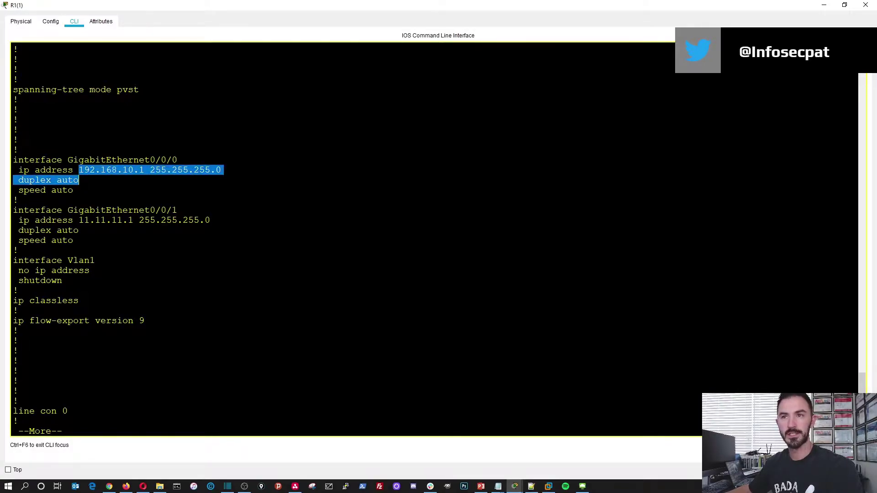
{"action": "left_click", "coordinate": [129, 170]}
{"action": "left_click_drag", "start_coordinate": [79, 220], "coordinate": [210, 220]}
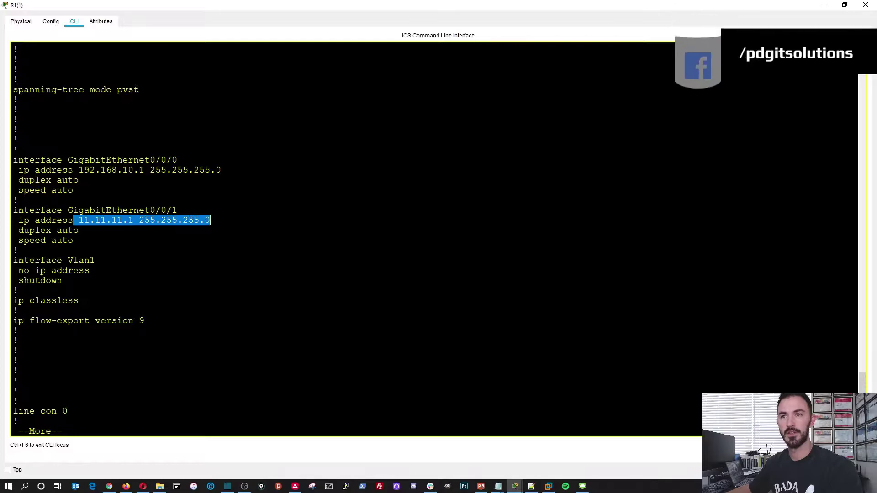
{"action": "left_click", "coordinate": [90, 270]}
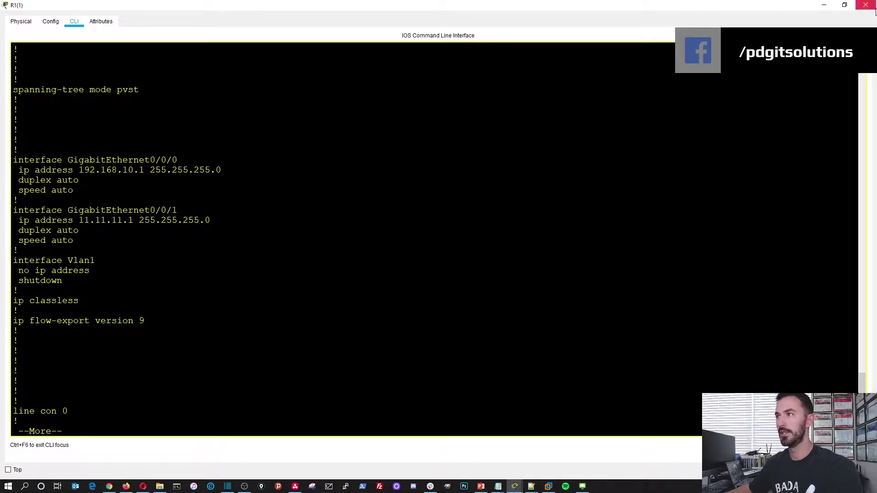
{"action": "left_click", "coordinate": [865, 5]}
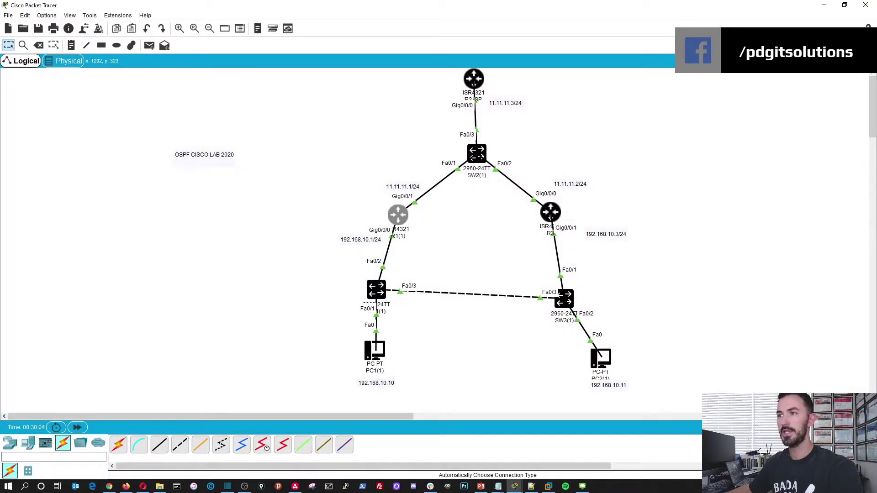
Open R3's full-screen CLI, enter privileged mode and run show ip protocols
{"action": "left_click", "coordinate": [551, 212]}
{"action": "left_click", "coordinate": [383, 122]}
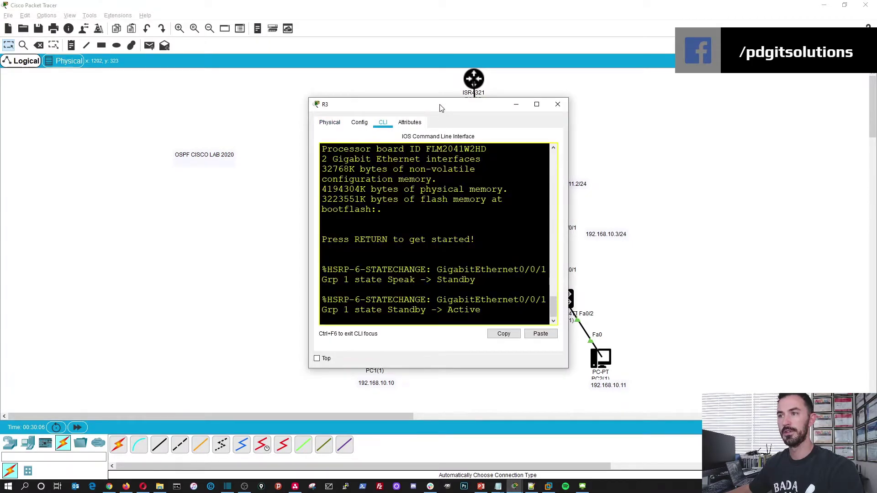
{"action": "double_click", "coordinate": [440, 107]}
{"action": "key", "text": "Return"}
{"action": "key", "text": "Return"}
{"action": "key", "text": "Return"}
{"action": "key", "text": "Return"}
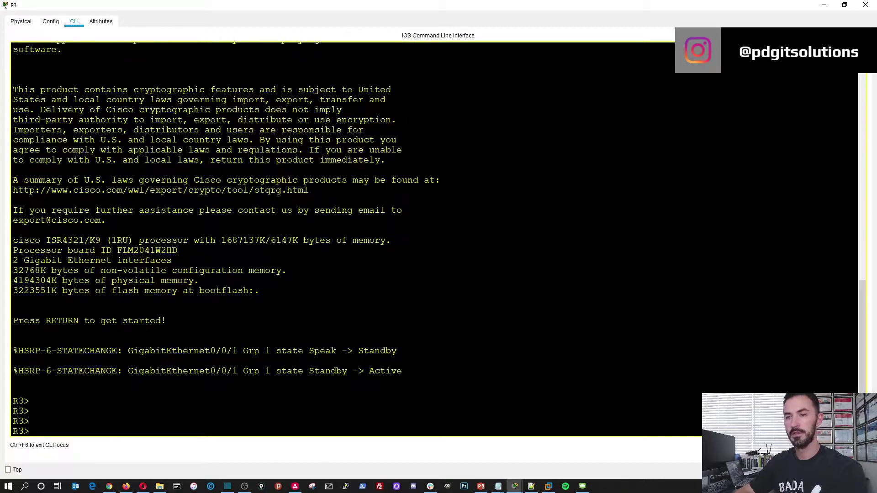
{"action": "key", "text": "Return"}
{"action": "type", "text": "en"}
{"action": "key", "text": "Return"}
{"action": "key", "text": "Return"}
{"action": "key", "text": "Return"}
{"action": "key", "text": "Return"}
{"action": "type", "text": "show ip p"}
{"action": "key", "text": "Tab"}
{"action": "key", "text": "Return"}
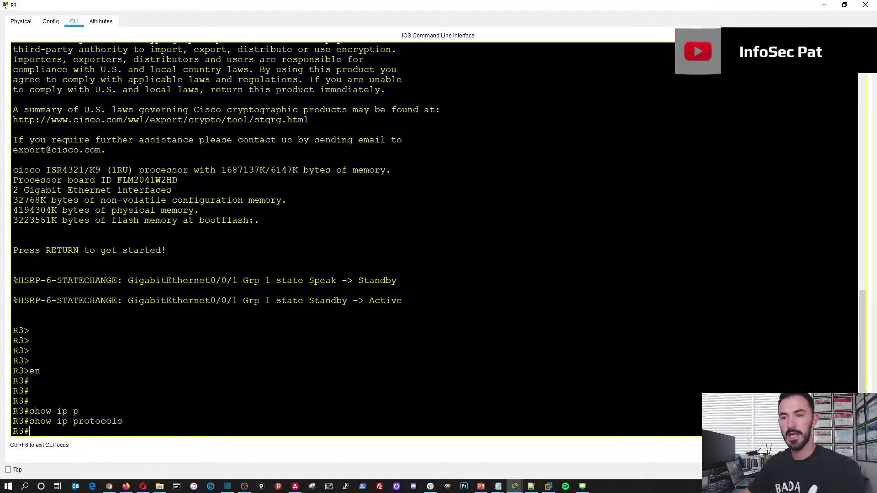
Display R3's running config and copy the 'standby 1 ip 192.168.10.2' line
{"action": "type", "text": "show run"}
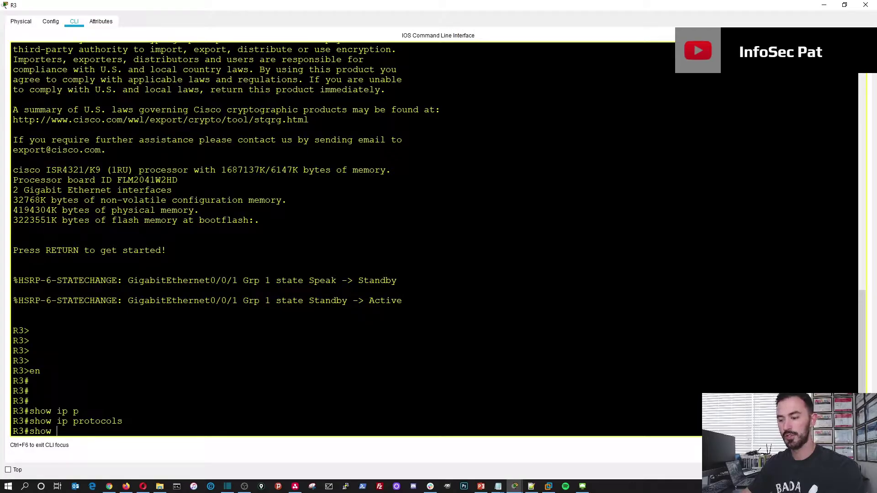
{"action": "key", "text": "Tab"}
{"action": "key", "text": "Return"}
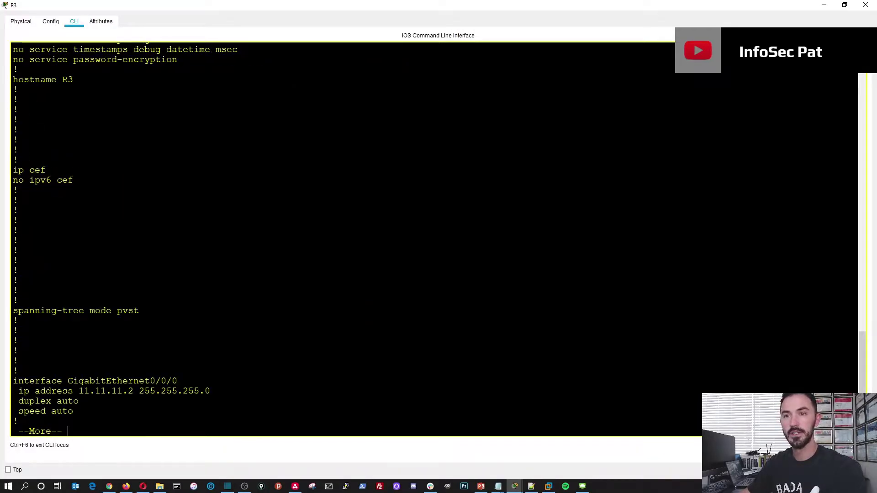
{"action": "key", "text": "space"}
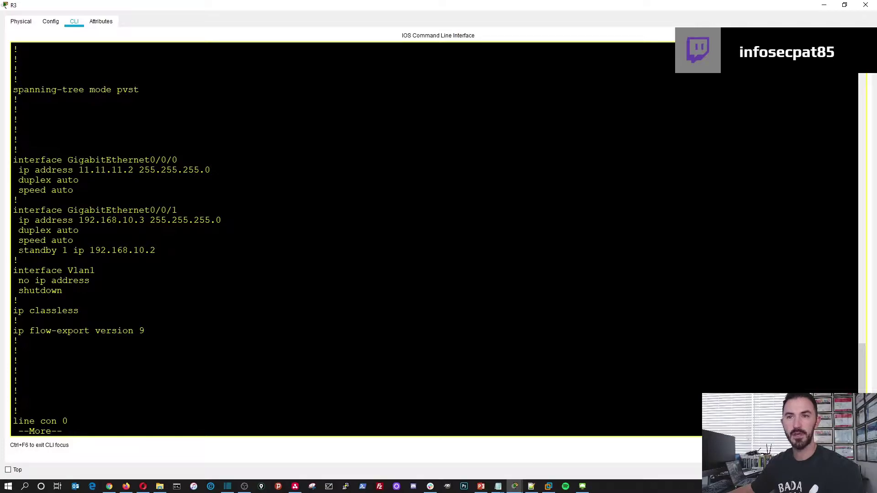
{"action": "left_click_drag", "start_coordinate": [19, 250], "coordinate": [156, 250]}
{"action": "right_click", "coordinate": [154, 252]}
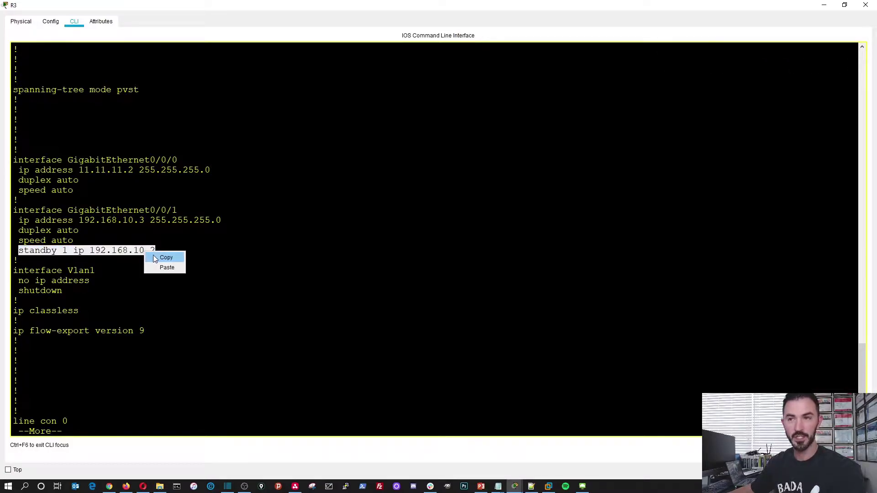
{"action": "left_click", "coordinate": [157, 257]}
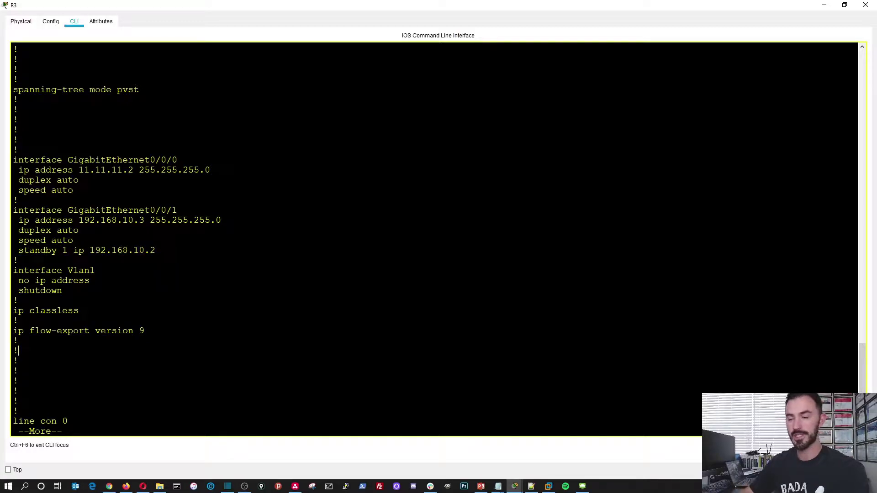
Under interface gig 0/0/1, run 'no standby 1 ip 192.168.10.2' using the pasted line
{"action": "type", "text": "q"}
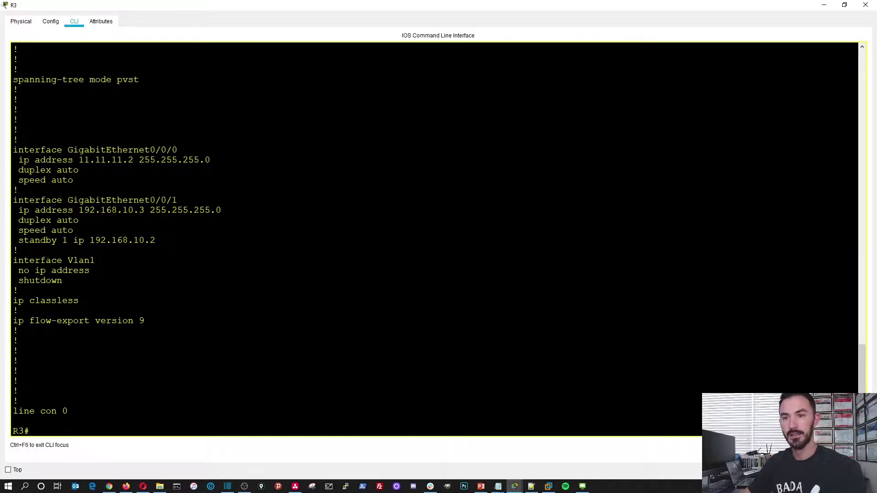
{"action": "type", "text": "config t"}
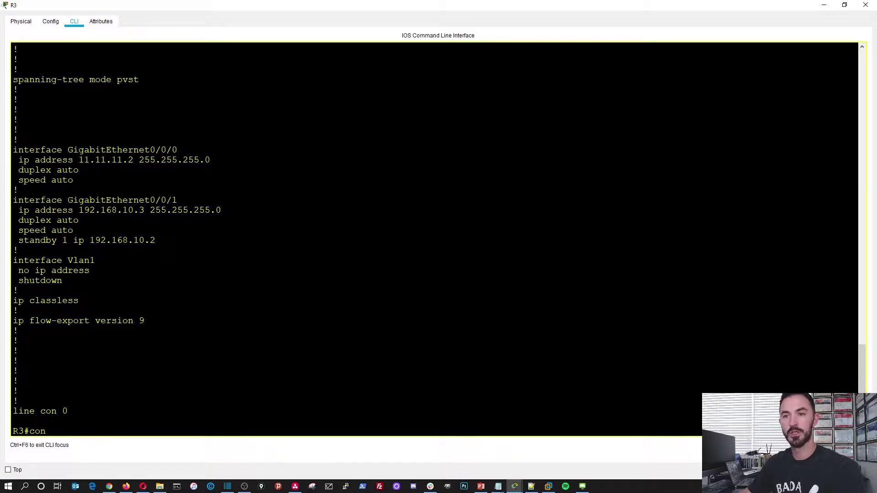
{"action": "key", "text": "Return"}
{"action": "type", "text": "inter gig 0/0/1"}
{"action": "key", "text": "Return"}
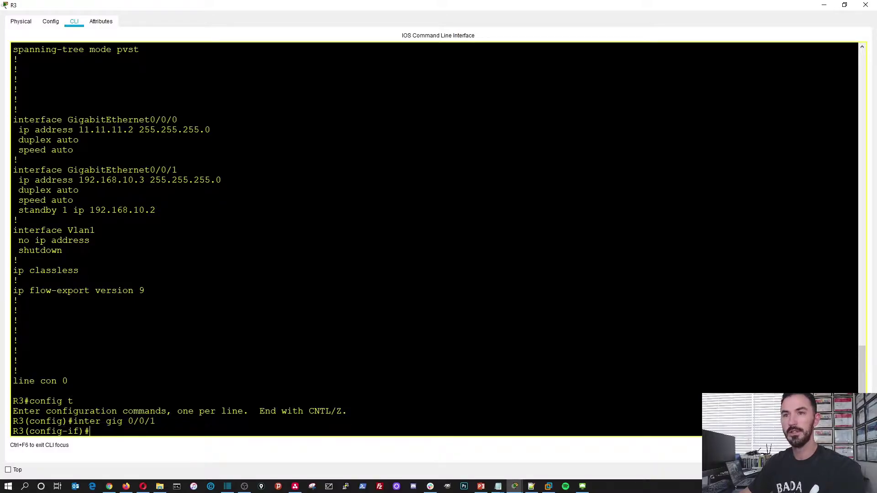
{"action": "type", "text": "no"}
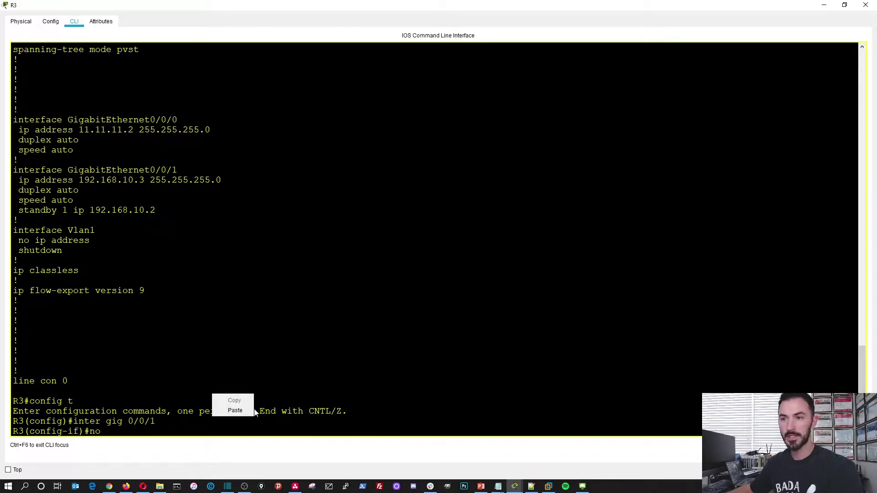
{"action": "left_click", "coordinate": [235, 410]}
{"action": "key", "text": "Return"}
{"action": "key", "text": "Return"}
{"action": "key", "text": "Return"}
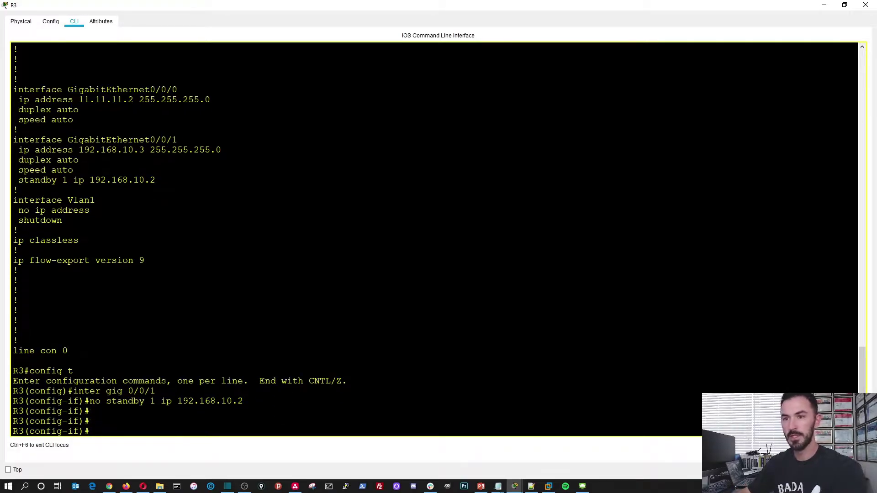
Save with 'do wr', exit with 'end' and display R3's running configuration
{"action": "type", "text": "do w"}
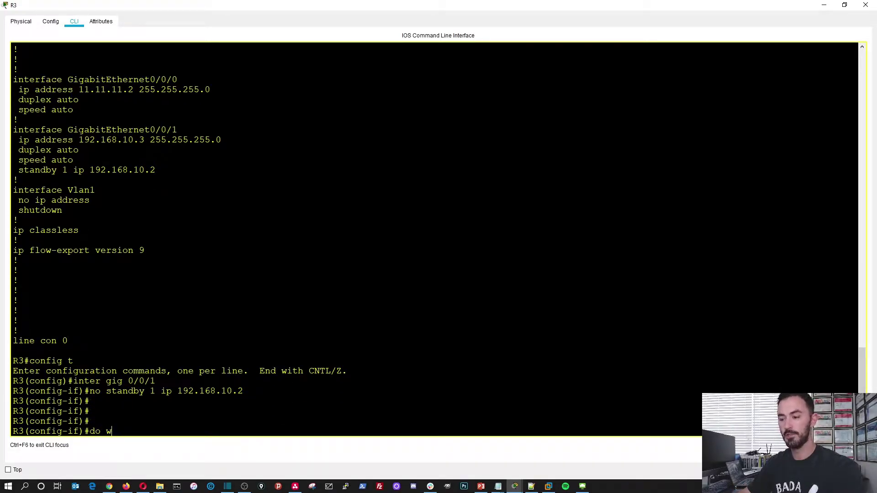
{"action": "type", "text": "r"}
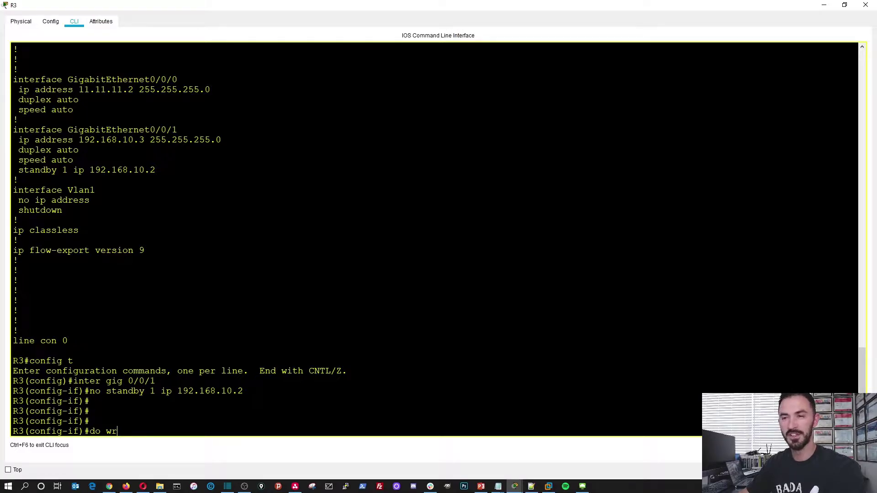
{"action": "key", "text": "Return"}
{"action": "key", "text": "Return"}
{"action": "key", "text": "Return"}
{"action": "key", "text": "Return"}
{"action": "type", "text": "end"}
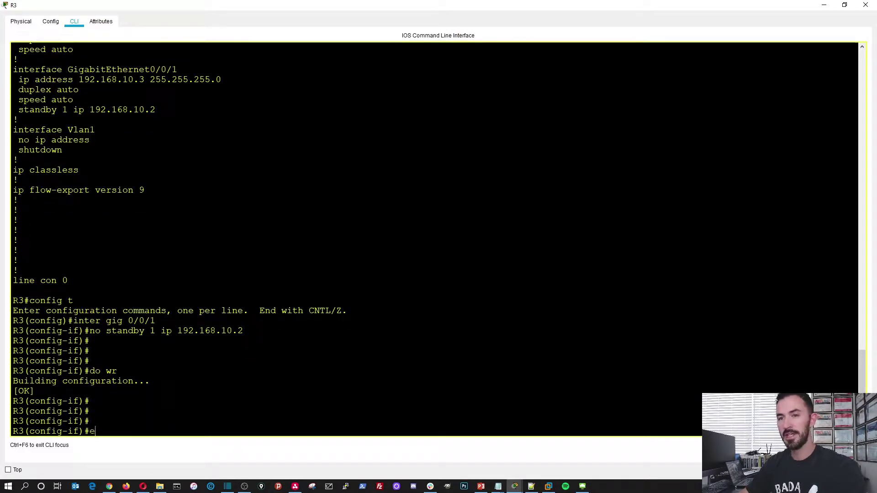
{"action": "key", "text": "Return"}
{"action": "key", "text": "Return"}
{"action": "key", "text": "Return"}
{"action": "type", "text": "show "}
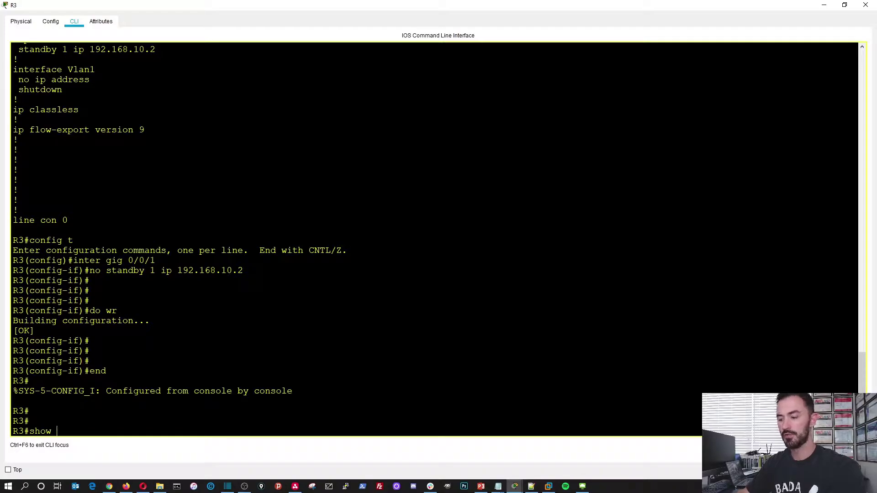
{"action": "type", "text": "run"}
{"action": "key", "text": "Tab"}
{"action": "key", "text": "Return"}
Page through R3's config, then run show ip route and show ip route ospf
{"action": "key", "text": "space"}
{"action": "key", "text": "space"}
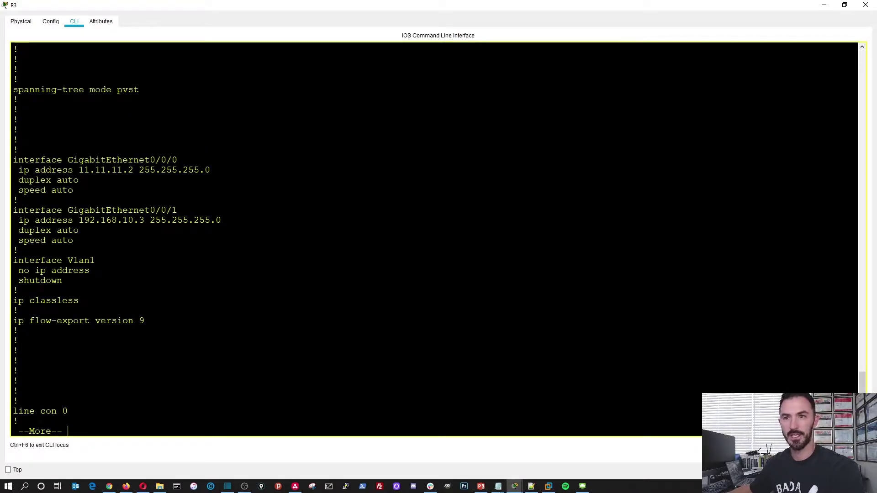
{"action": "type", "text": "q"}
{"action": "type", "text": "show"}
{"action": "type", "text": " i"}
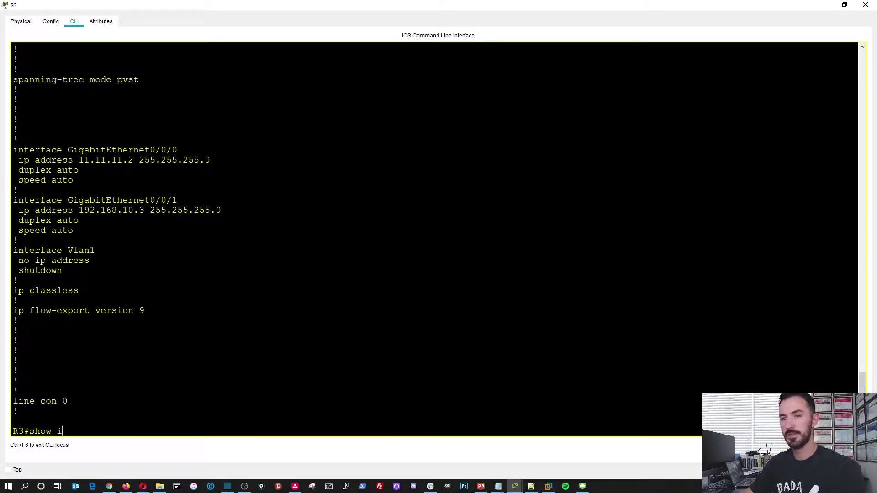
{"action": "type", "text": "p rou"}
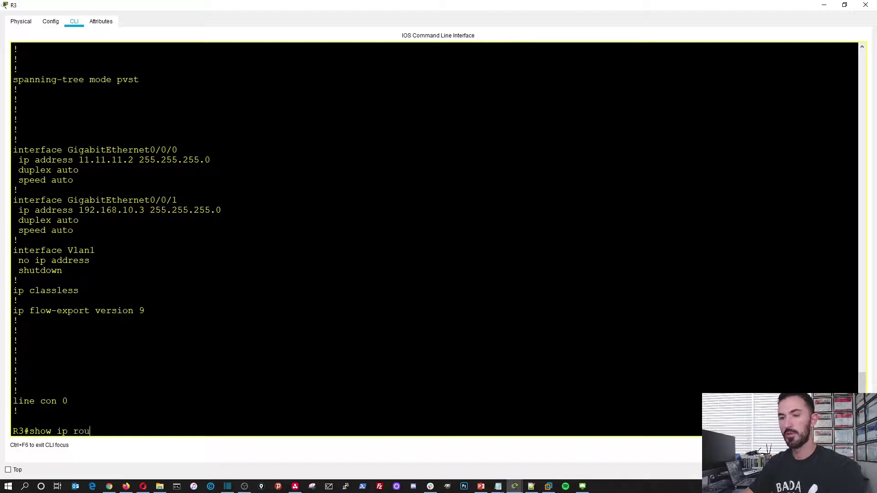
{"action": "key", "text": "Tab"}
{"action": "key", "text": "Return"}
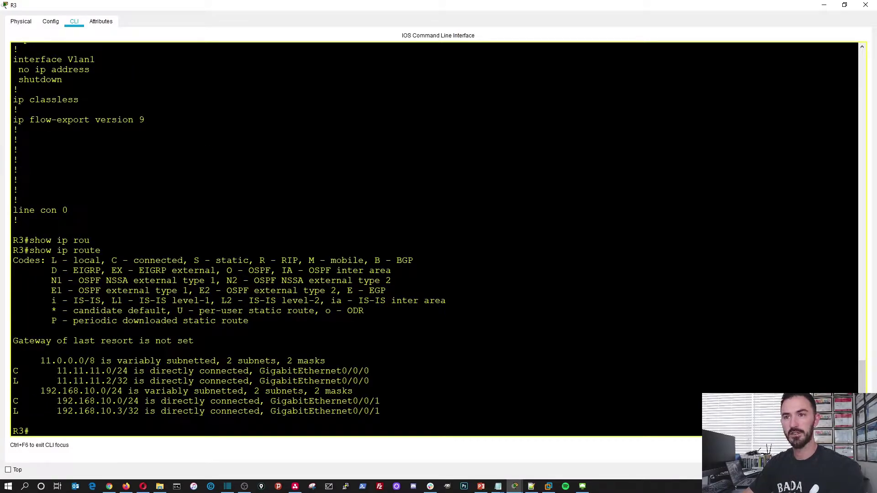
{"action": "key", "text": "Return"}
{"action": "key", "text": "Return"}
{"action": "key", "text": "Up"}
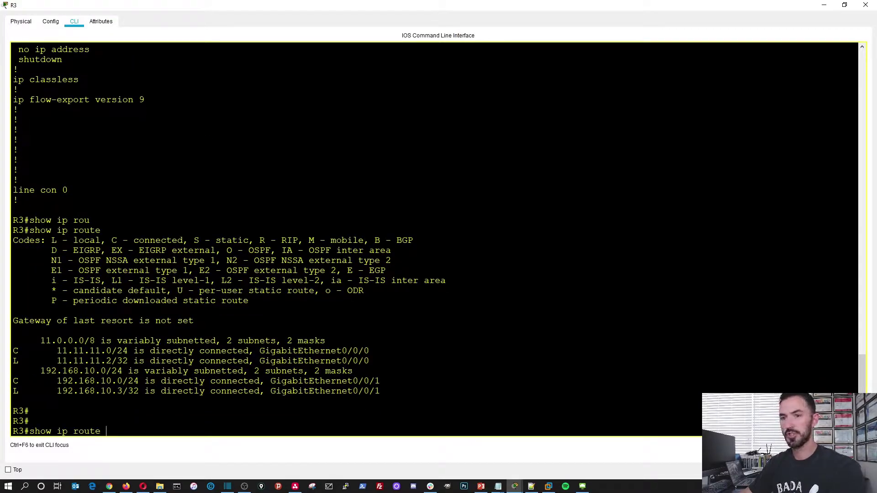
{"action": "type", "text": "o"}
{"action": "key", "text": "Tab"}
{"action": "key", "text": "Return"}
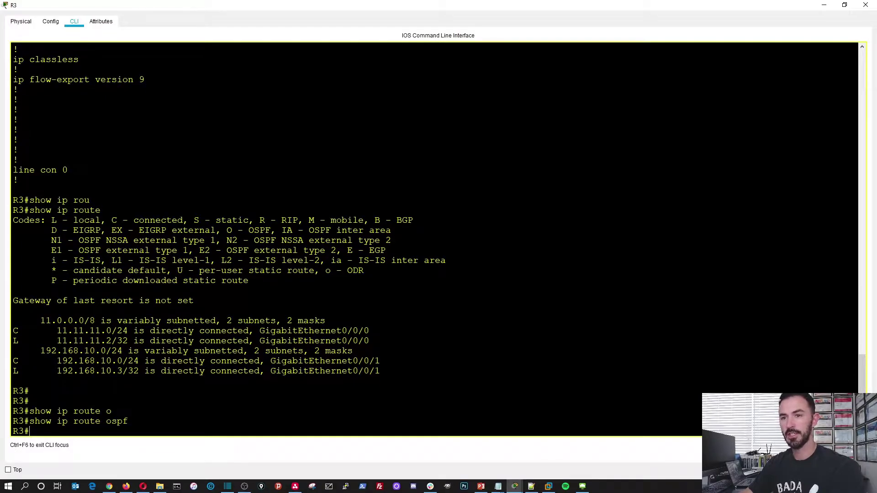
Run show standby on R3, save with 'wr', and close R3's window
{"action": "type", "text": "show ip route osp"}
{"action": "key", "text": "BackSpace"}
{"action": "key", "text": "BackSpace"}
{"action": "key", "text": "BackSpace"}
{"action": "key", "text": "BackSpace"}
{"action": "key", "text": "BackSpace"}
{"action": "key", "text": "BackSpace"}
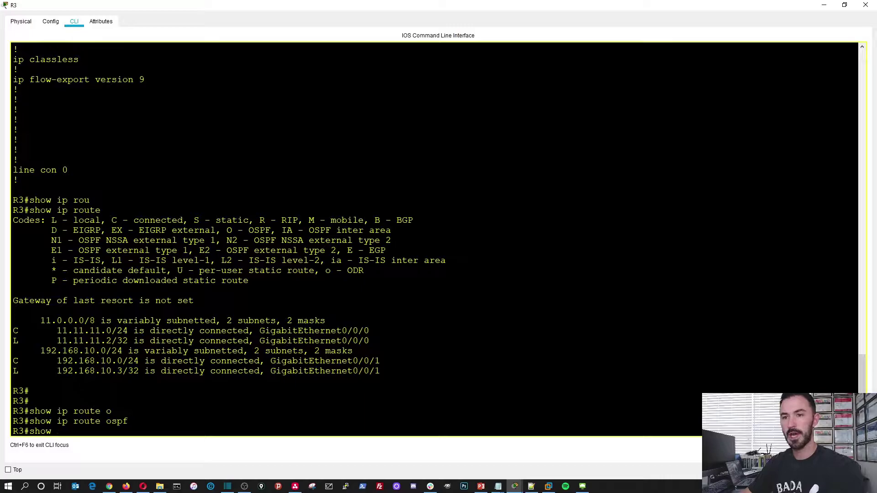
{"action": "type", "text": "stand"}
{"action": "key", "text": "Tab"}
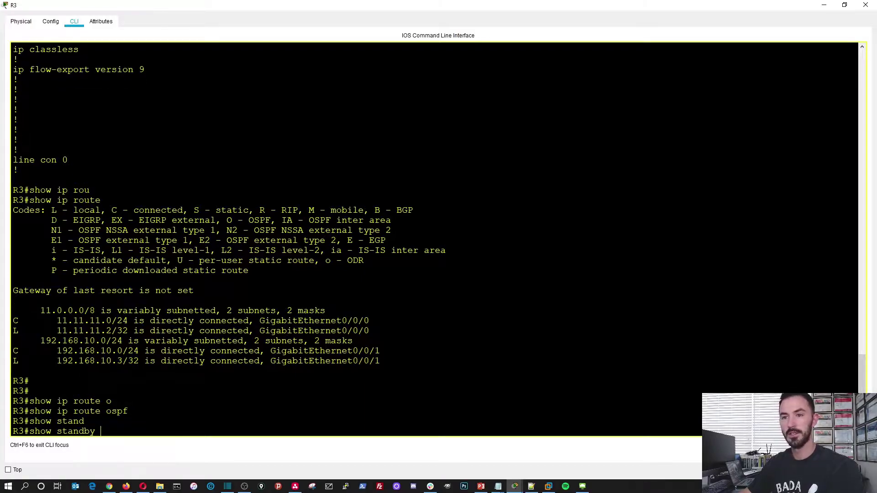
{"action": "key", "text": "Return"}
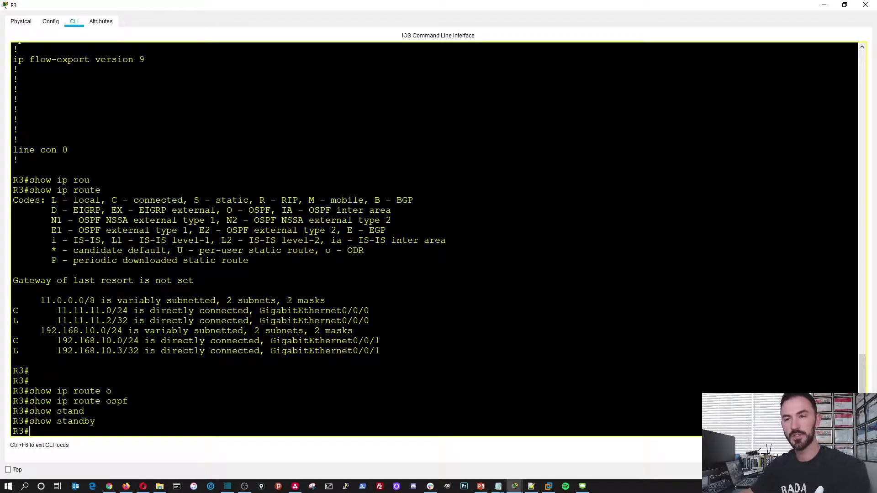
{"action": "key", "text": "Return"}
{"action": "key", "text": "Return"}
{"action": "key", "text": "Return"}
{"action": "key", "text": "Return"}
{"action": "type", "text": "wr"}
{"action": "key", "text": "Return"}
{"action": "key", "text": "Return"}
{"action": "key", "text": "Return"}
{"action": "key", "text": "Return"}
{"action": "key", "text": "Return"}
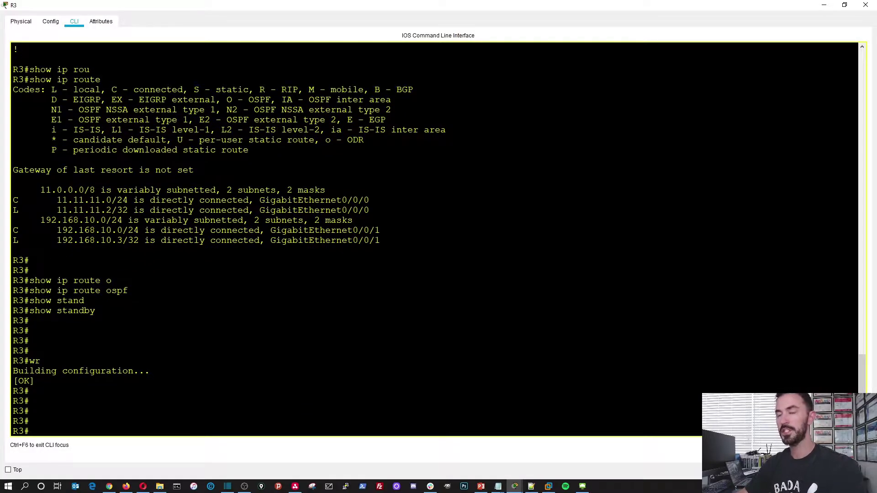
{"action": "left_click", "coordinate": [866, 4]}
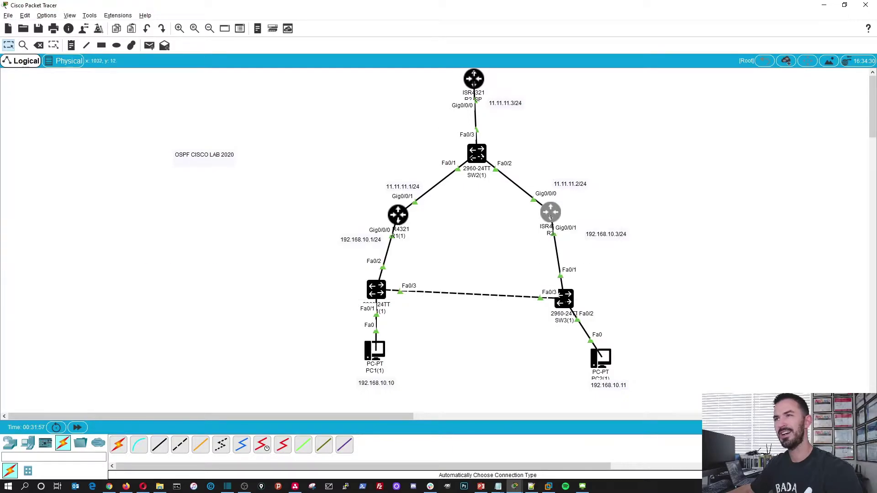
Open the ISP router's CLI full screen and list its interfaces with show ip interface brief
{"action": "left_click", "coordinate": [474, 78]}
{"action": "double_click", "coordinate": [451, 104]}
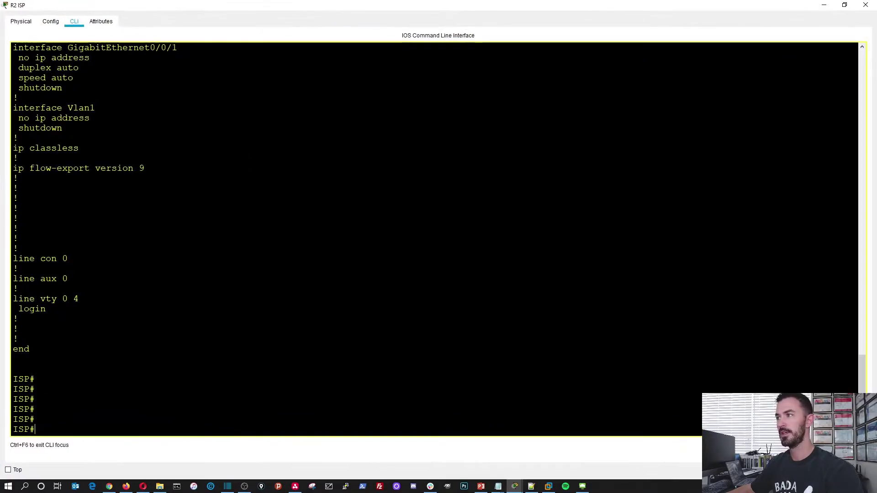
{"action": "key", "text": "Return"}
{"action": "key", "text": "Return"}
{"action": "key", "text": "Return"}
{"action": "type", "text": "show ip inter br"}
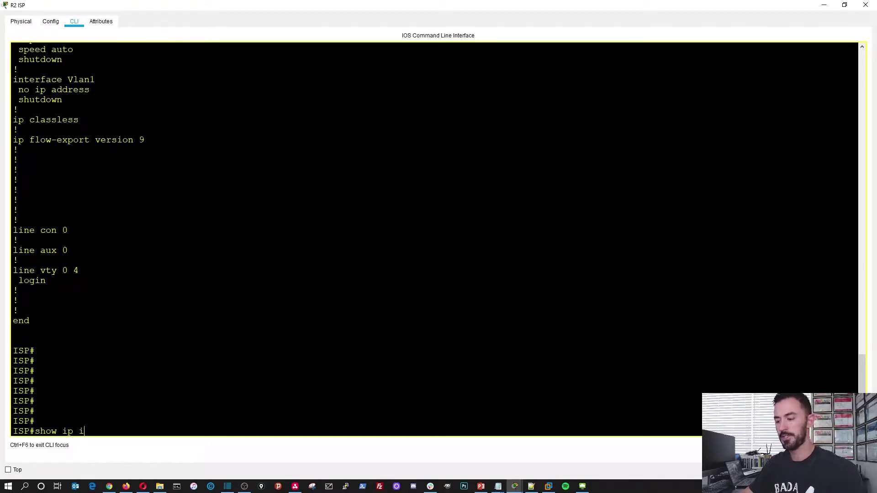
{"action": "key", "text": "Return"}
{"action": "key", "text": "Return"}
{"action": "key", "text": "Return"}
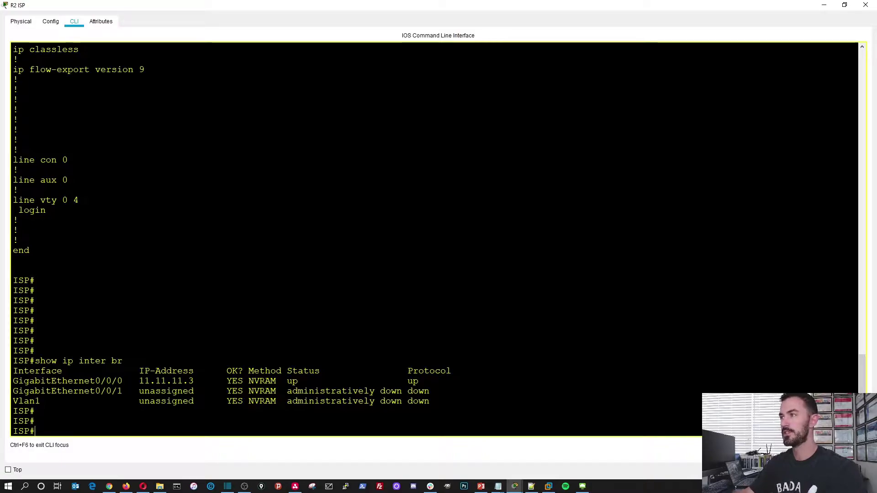
Enter global configuration and start 'router ospf 1' on the ISP router
{"action": "type", "text": "config "}
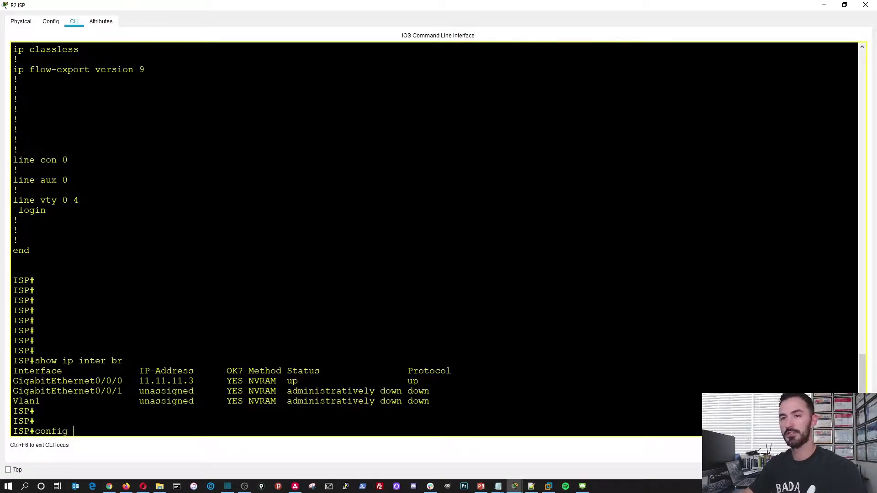
{"action": "type", "text": "t"}
{"action": "key", "text": "Return"}
{"action": "type", "text": "rou"}
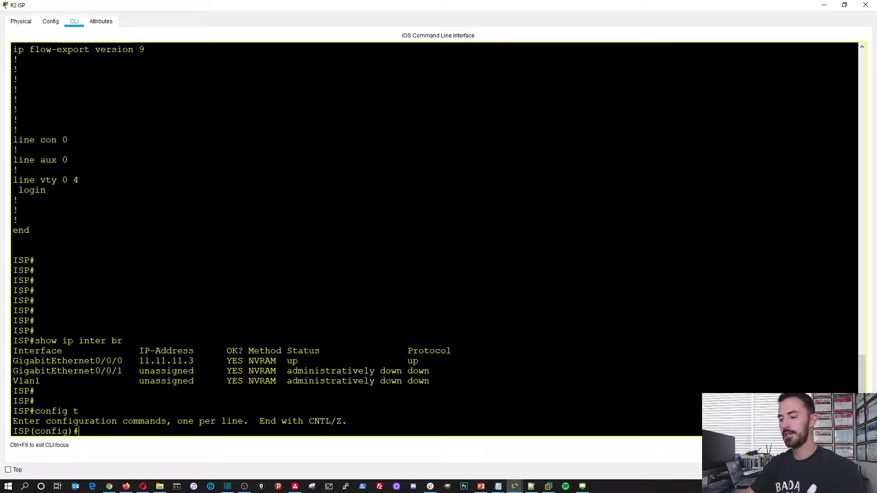
{"action": "key", "text": "Tab"}
{"action": "type", "text": "?"}
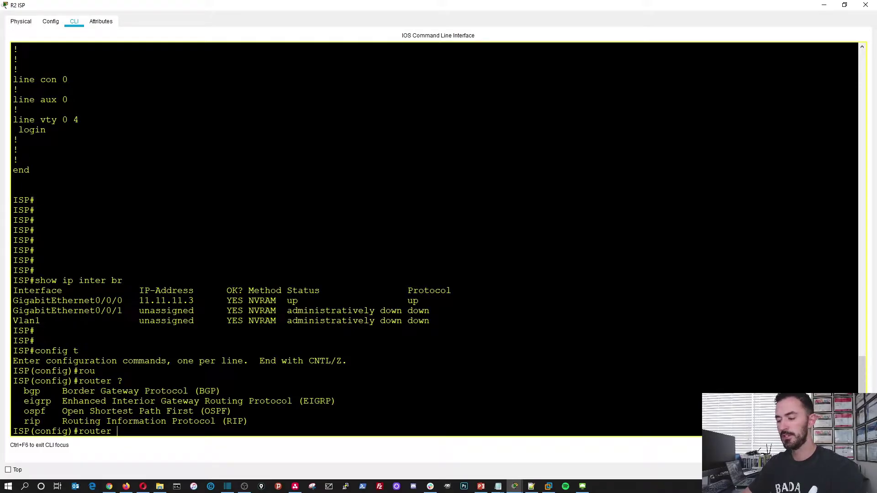
{"action": "type", "text": "os"}
{"action": "key", "text": "Tab"}
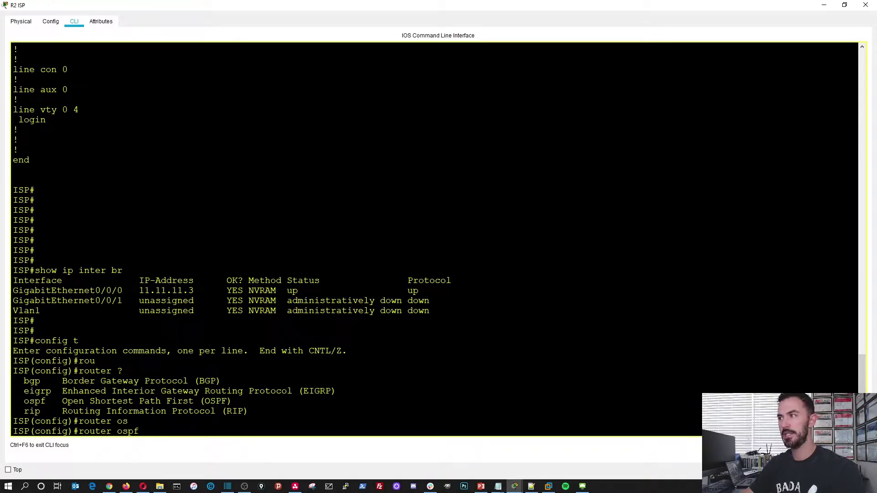
{"action": "type", "text": "?"}
{"action": "type", "text": "1"}
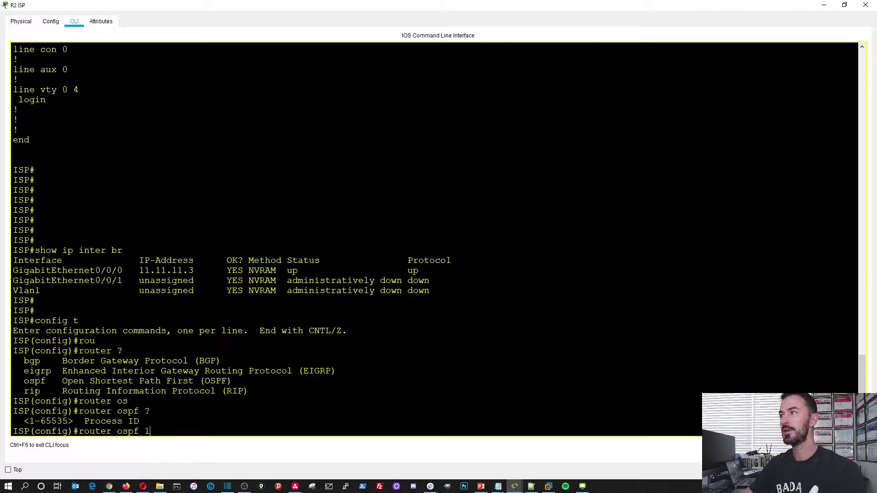
{"action": "key", "text": "Return"}
{"action": "key", "text": "Return"}
{"action": "key", "text": "Return"}
{"action": "key", "text": "Return"}
Add 'network 11.11.11.0 0.0.0.255 area 0', save with 'do wr', and end
{"action": "type", "text": "net"}
{"action": "key", "text": "Tab"}
{"action": "type", "text": "?"}
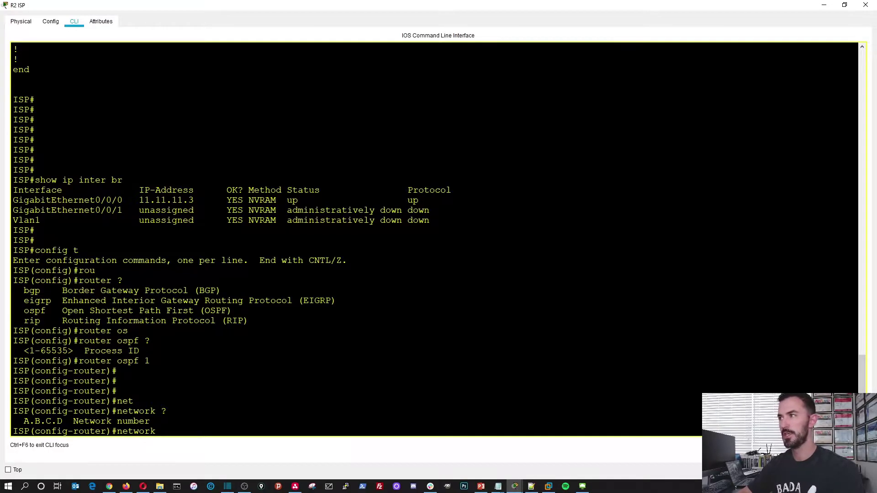
{"action": "type", "text": "11.11"}
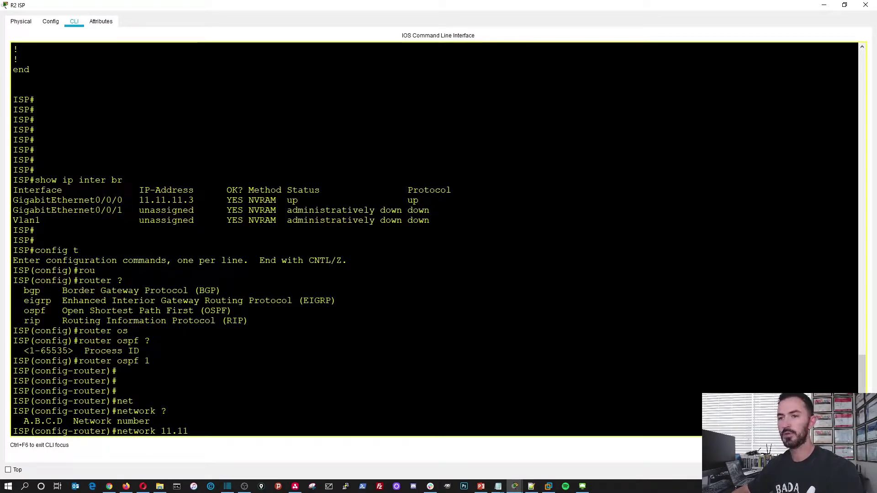
{"action": "type", "text": ".11.0 ?"}
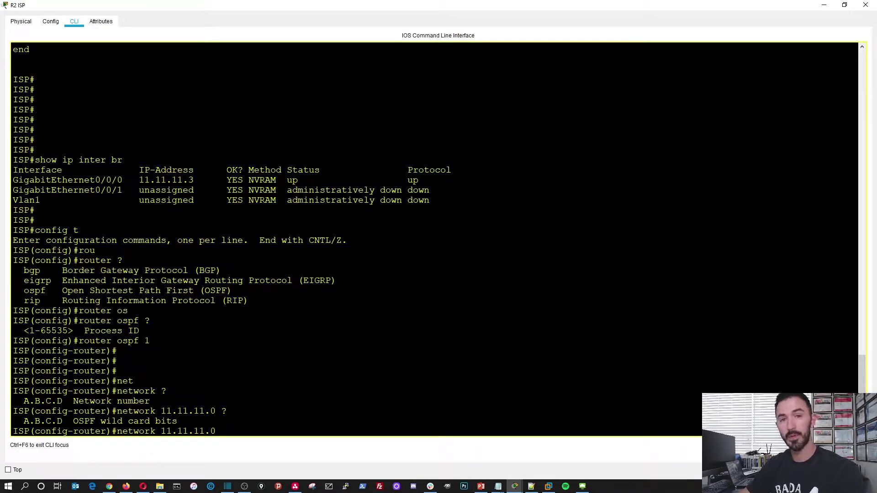
{"action": "type", "text": "0."}
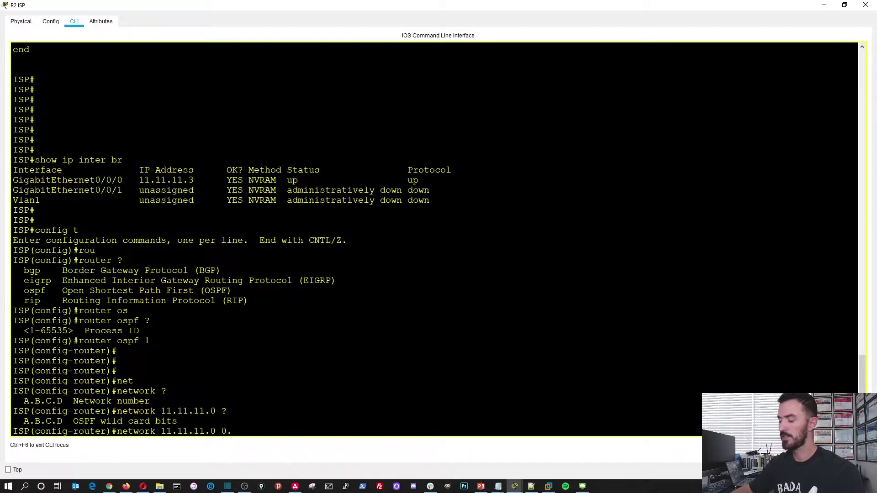
{"action": "type", "text": "0.0.255"}
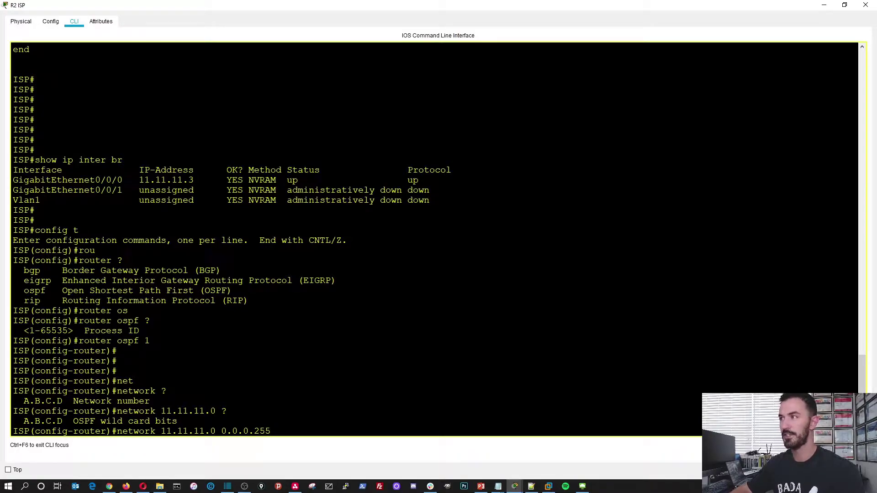
{"action": "type", "text": " ?"}
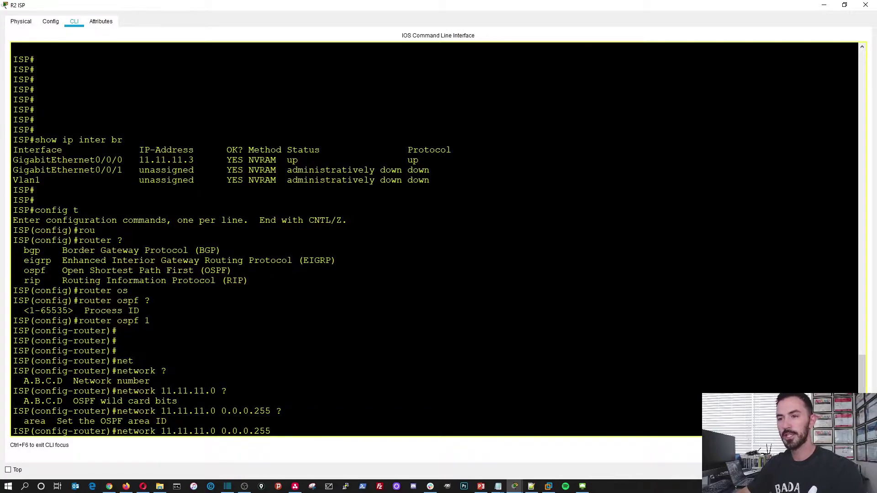
{"action": "type", "text": "are"}
{"action": "key", "text": "Tab"}
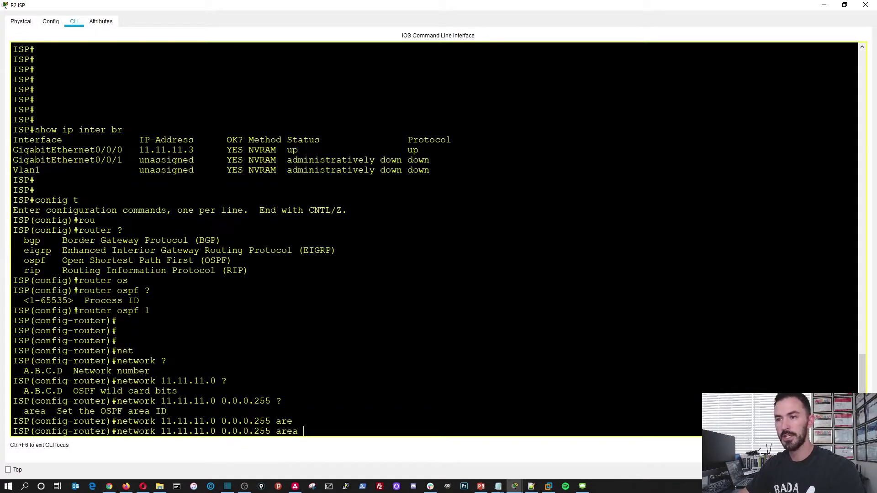
{"action": "type", "text": "0"}
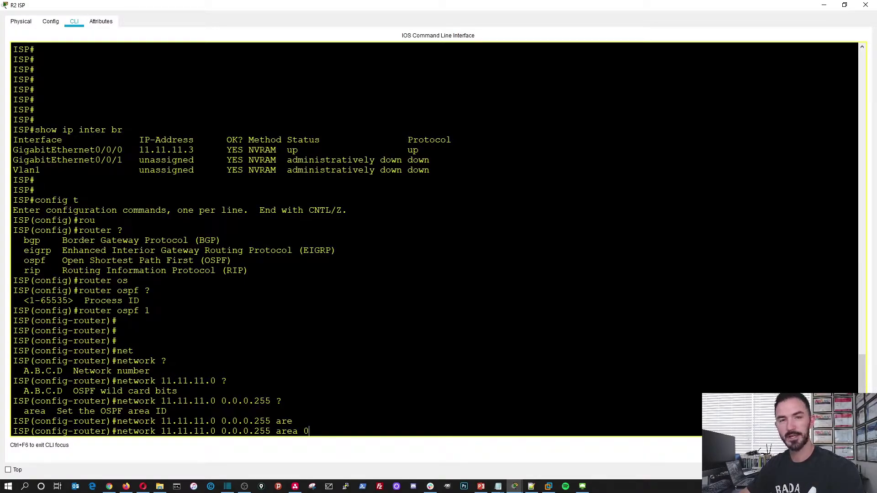
{"action": "key", "text": "Return"}
{"action": "key", "text": "Return"}
{"action": "key", "text": "Return"}
{"action": "key", "text": "Return"}
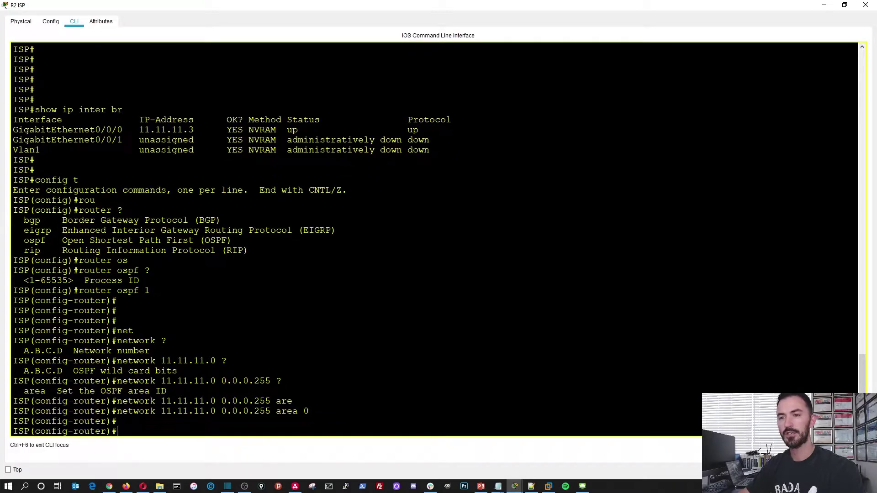
{"action": "type", "text": "do wr"}
{"action": "key", "text": "Return"}
{"action": "key", "text": "Return"}
{"action": "key", "text": "Return"}
{"action": "key", "text": "Return"}
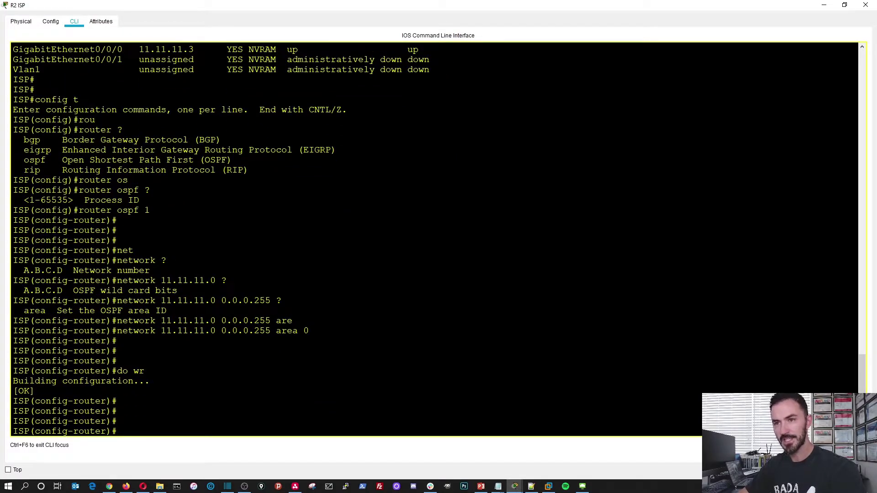
{"action": "type", "text": "end"}
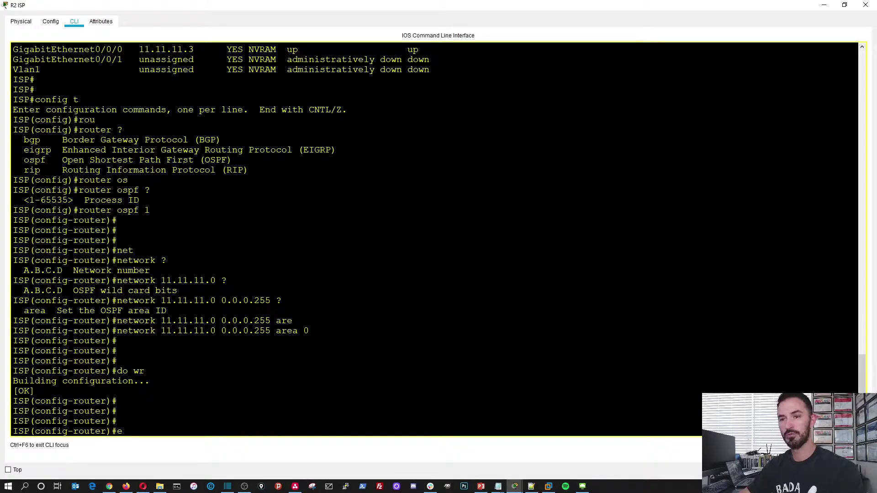
{"action": "key", "text": "Return"}
{"action": "key", "text": "Return"}
{"action": "key", "text": "Return"}
Display the ISP router's OSPF process summary with show ip ospf
{"action": "type", "text": "show ip o"}
{"action": "key", "text": "Tab"}
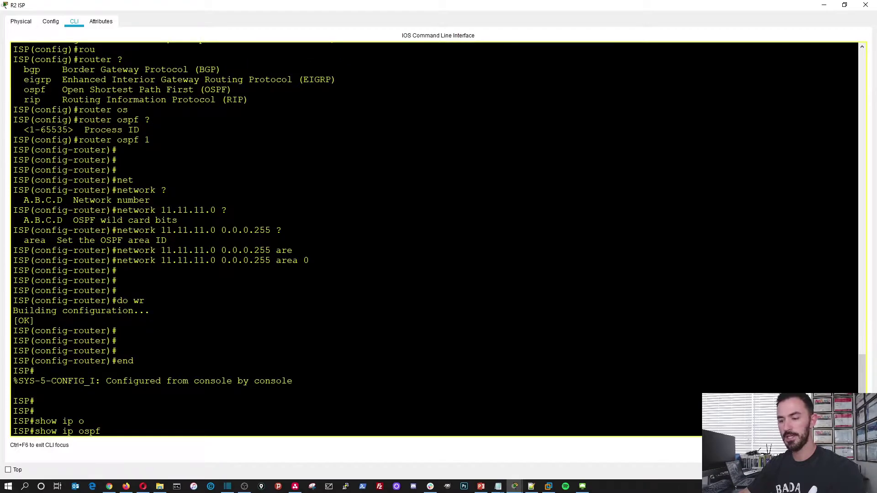
{"action": "key", "text": "Return"}
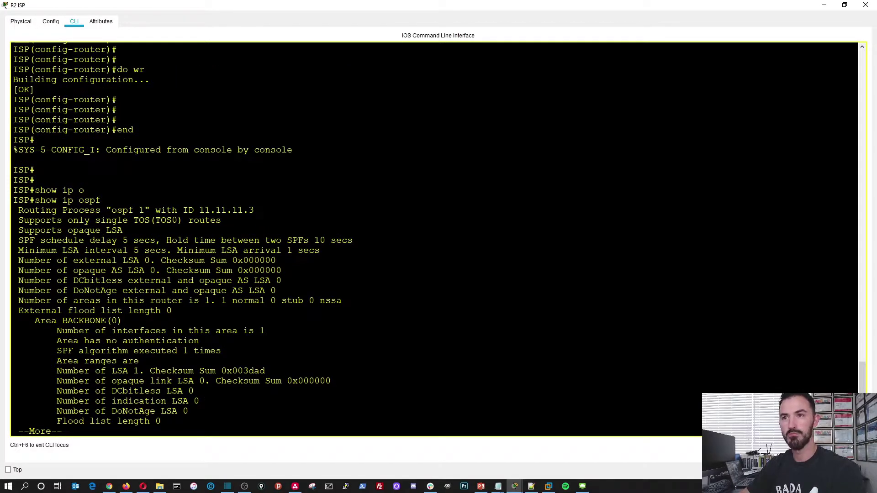
{"action": "key", "text": "space"}
Show the ISP's OSPF interface details, highlighting address 11.11.11.3 and area 0
{"action": "key", "text": "Up"}
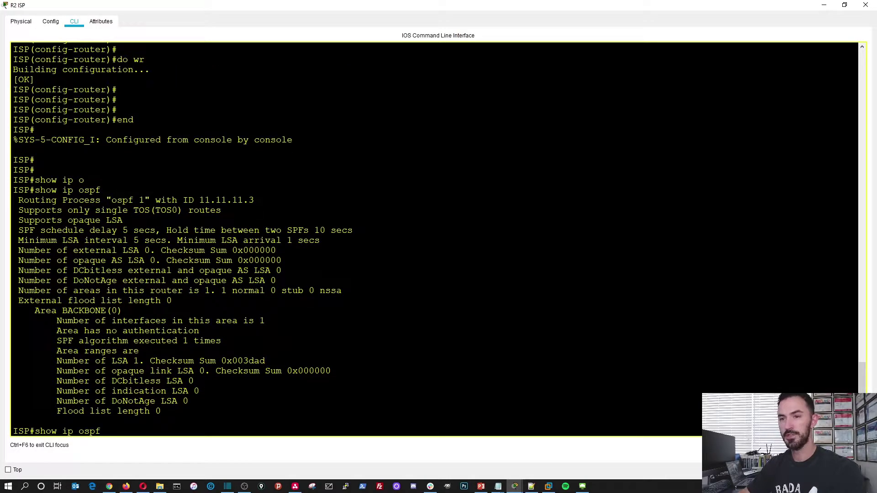
{"action": "type", "text": "?in"}
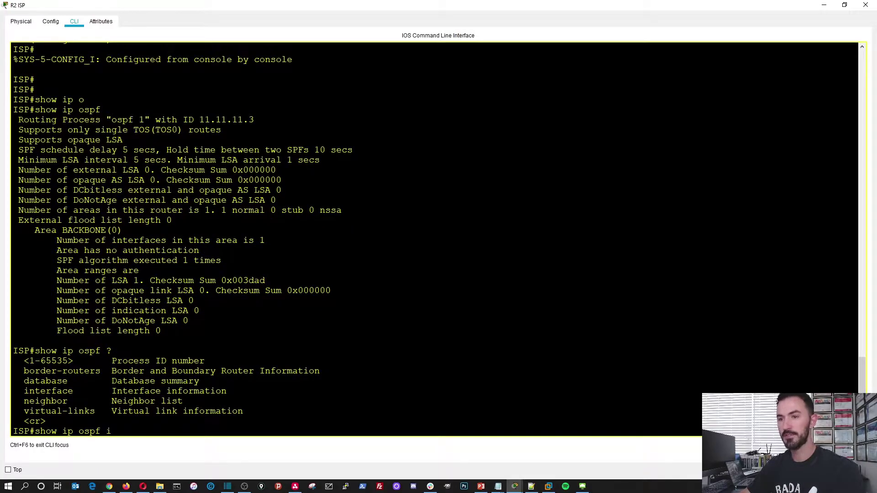
{"action": "key", "text": "Tab"}
{"action": "key", "text": "Return"}
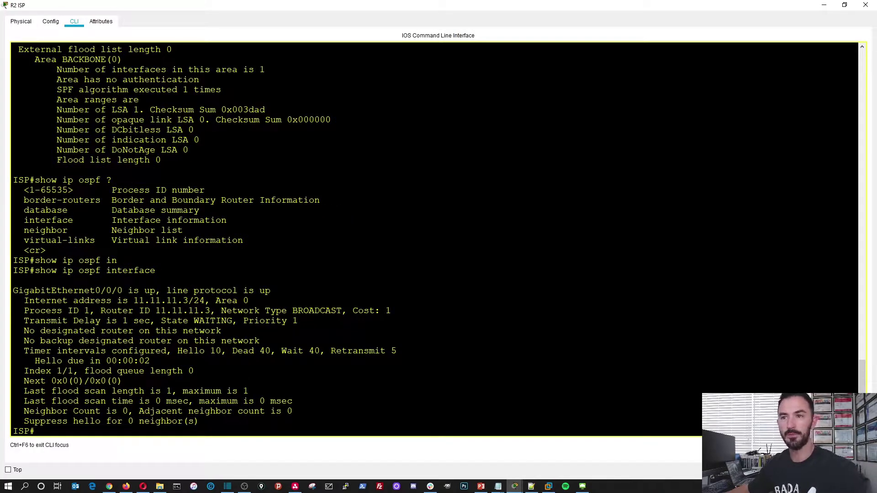
{"action": "left_click_drag", "start_coordinate": [12, 291], "coordinate": [194, 300]}
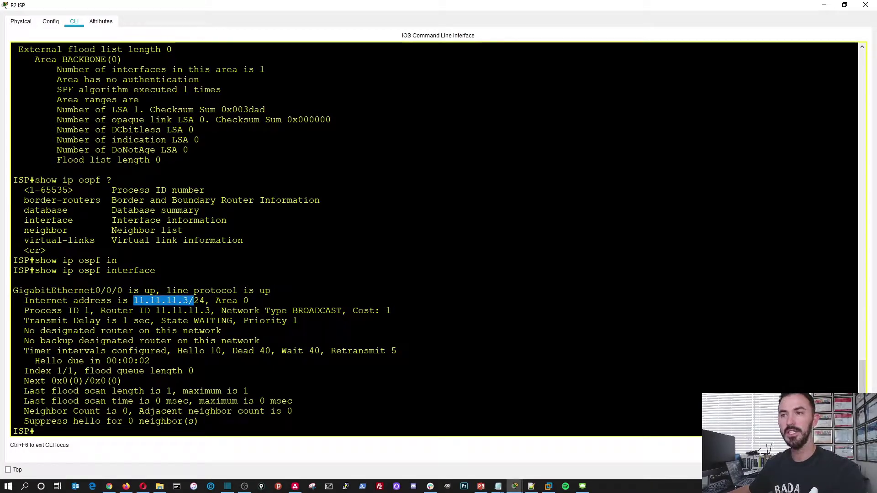
{"action": "left_click_drag", "start_coordinate": [249, 301], "coordinate": [226, 301]}
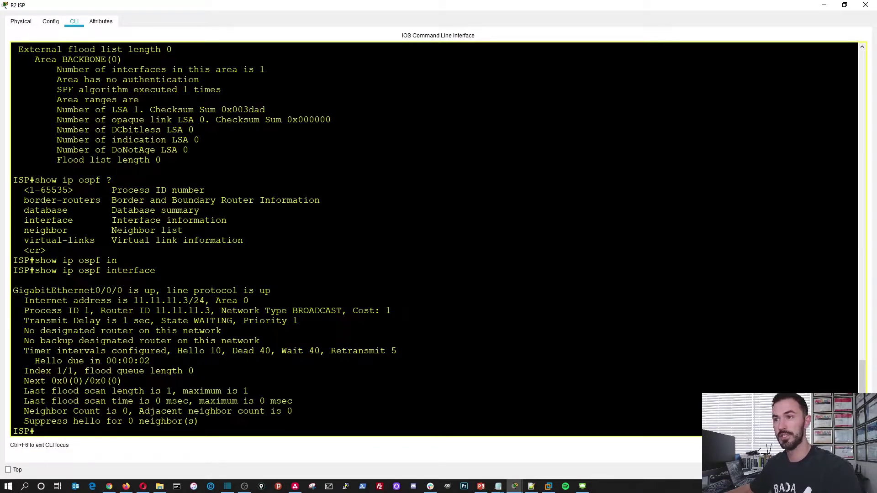
Close the ISP window and bring up R1's command line full screen
{"action": "left_click", "coordinate": [865, 5]}
{"action": "left_click", "coordinate": [397, 214]}
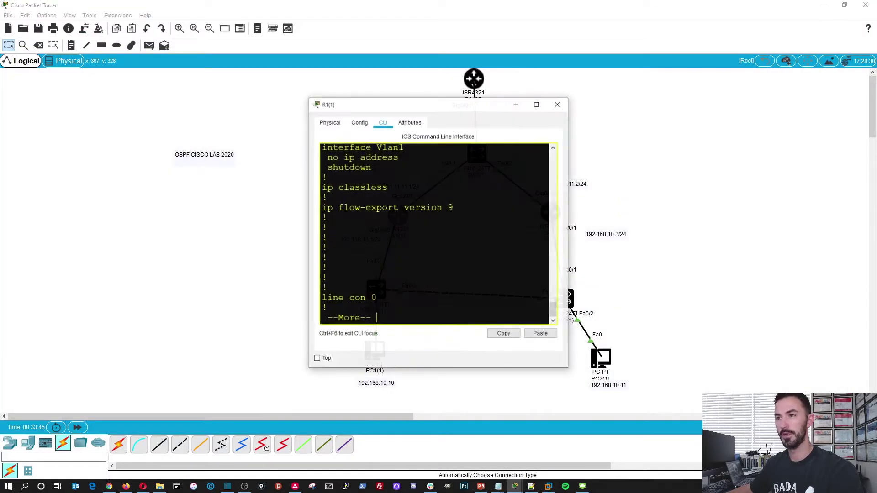
{"action": "double_click", "coordinate": [404, 106]}
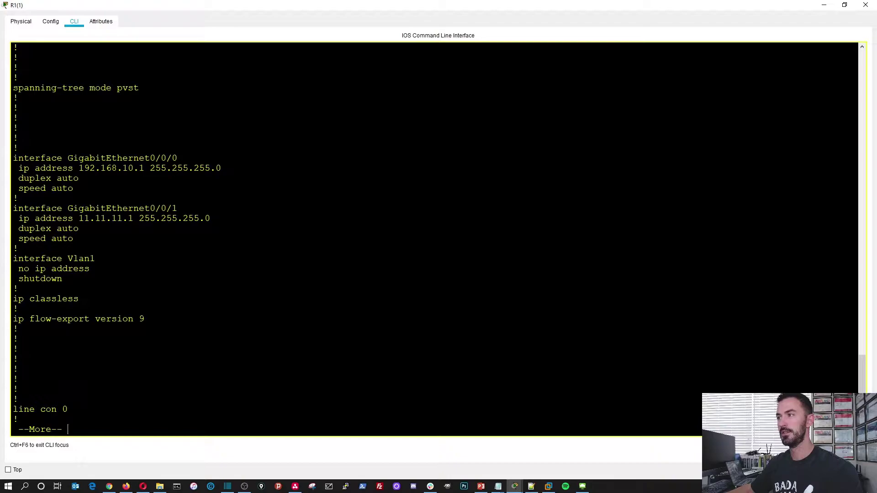
{"action": "key", "text": "q"}
{"action": "key", "text": "Return"}
{"action": "key", "text": "Return"}
{"action": "key", "text": "Return"}
{"action": "key", "text": "Return"}
List R1's interfaces, confirming 192.168.10.1 and 11.11.11.1 are up, then tuck R1's window away
{"action": "type", "text": "show ip inter br"}
{"action": "key", "text": "Return"}
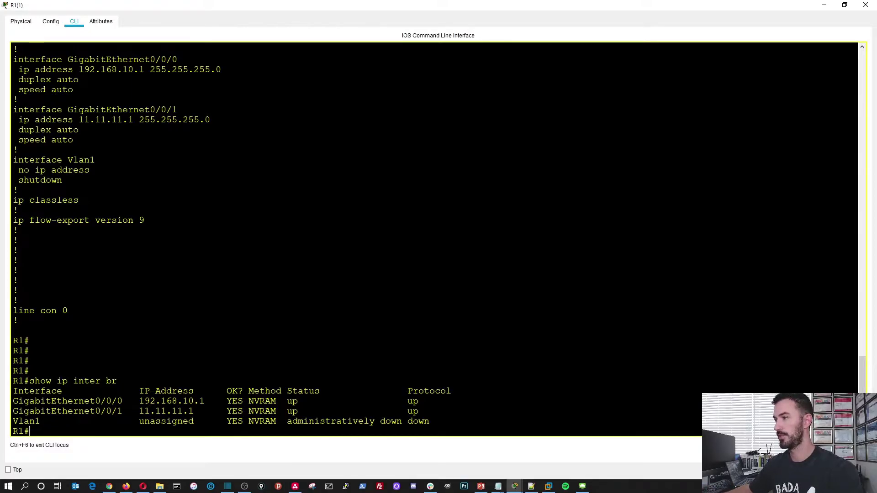
{"action": "key", "text": "alt+Tab"}
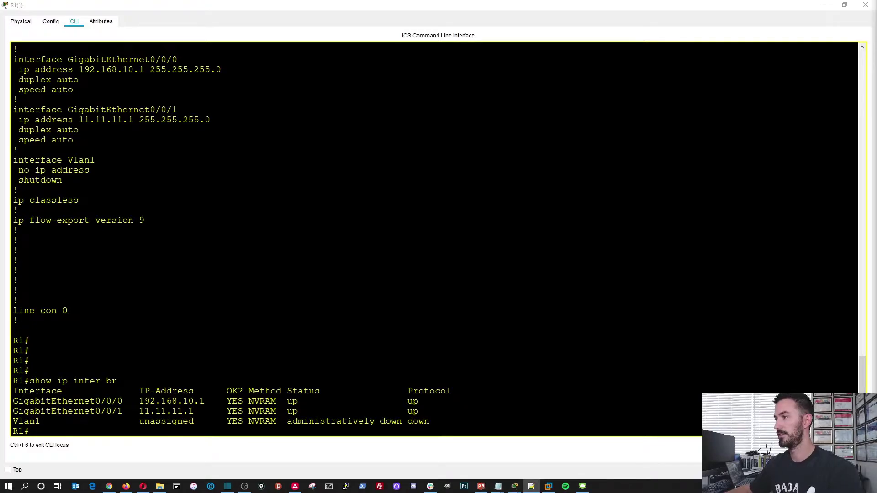
{"action": "key", "text": "alt+Tab"}
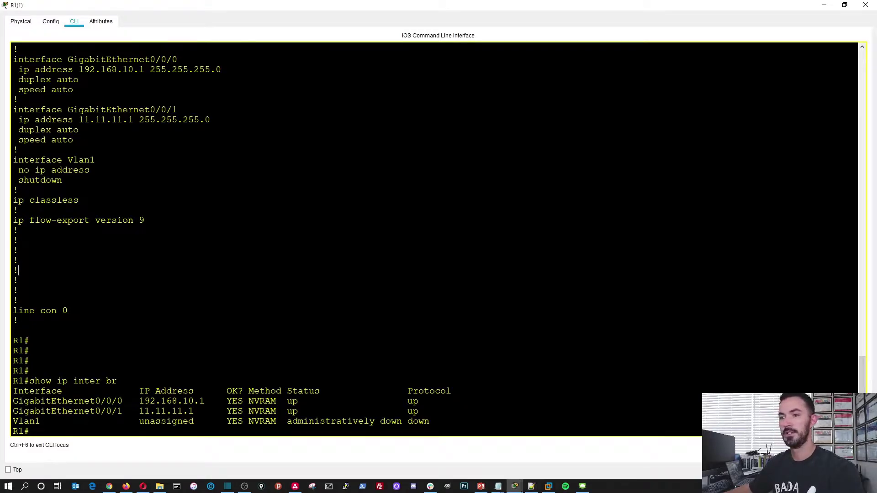
{"action": "left_click", "coordinate": [824, 5]}
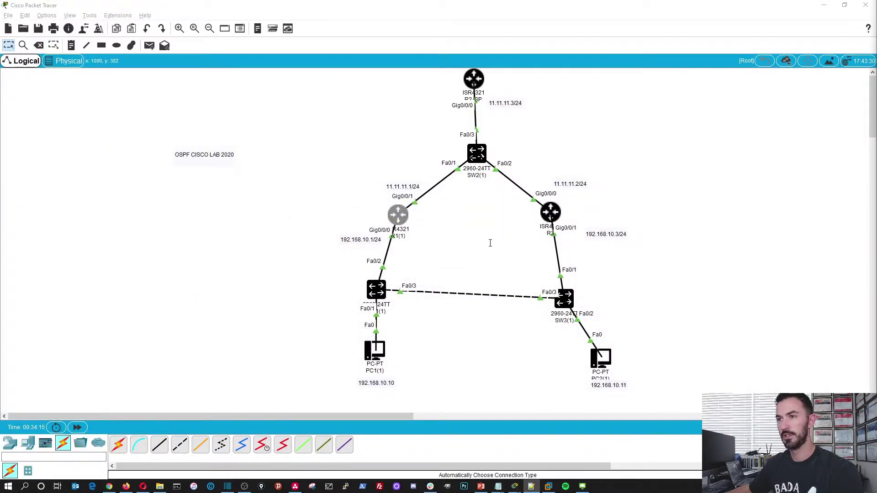
Confirm R3's interfaces 11.11.11.2 and 192.168.10.3 are up, close R3, and reopen R1's CLI
{"action": "left_click", "coordinate": [551, 211]}
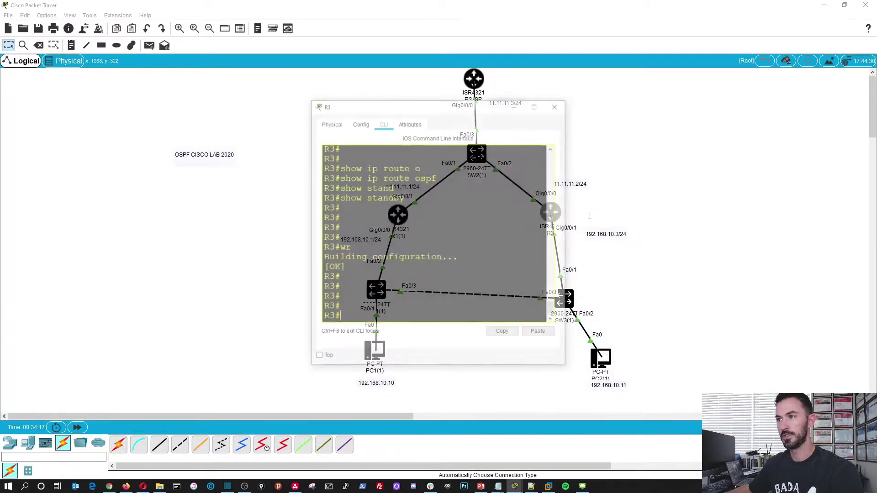
{"action": "type", "text": "show ip inter br"}
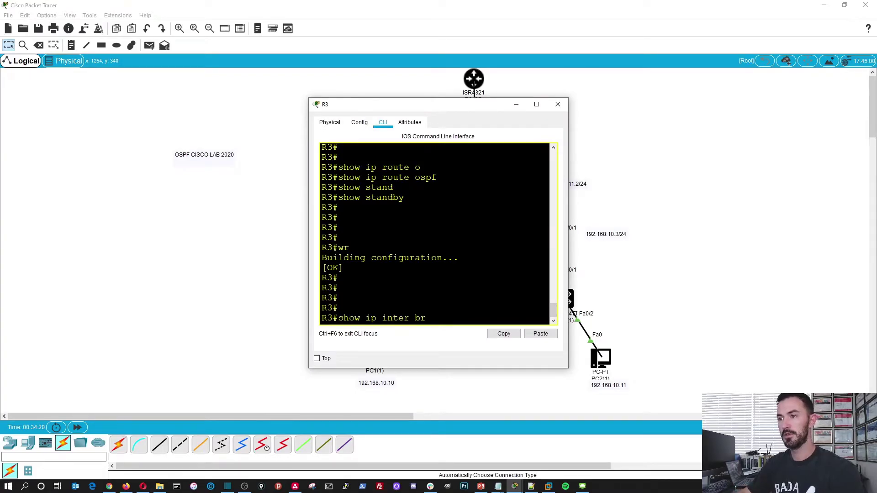
{"action": "key", "text": "Return"}
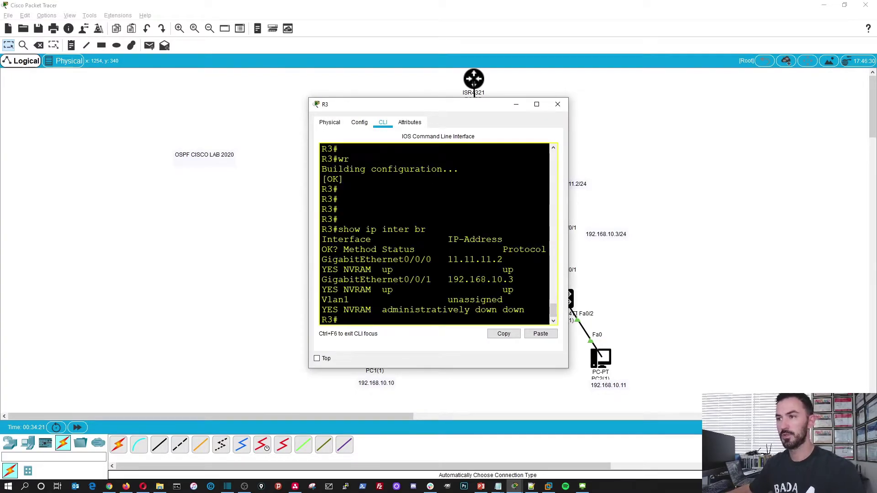
{"action": "left_click_drag", "start_coordinate": [569, 268], "coordinate": [714, 269]}
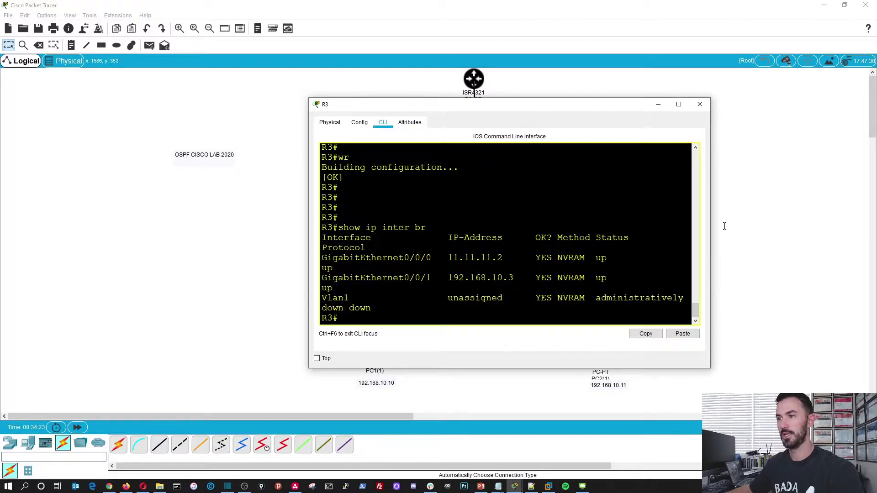
{"action": "left_click", "coordinate": [707, 104]}
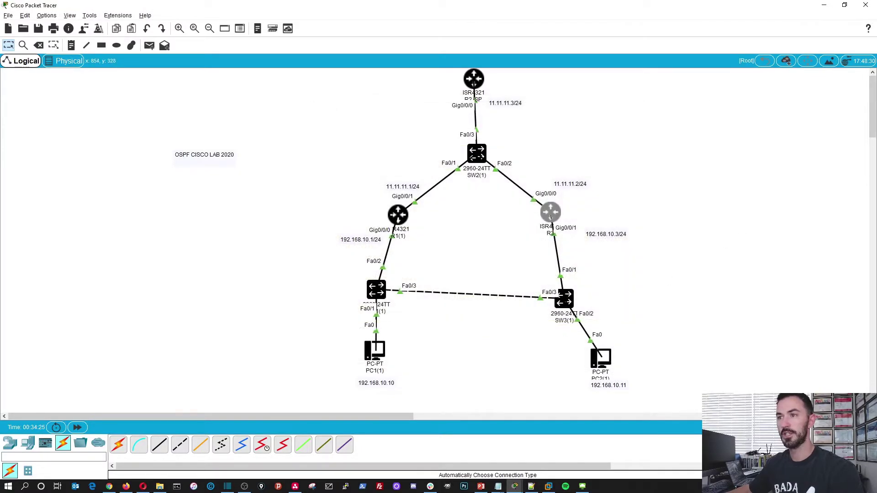
{"action": "left_click", "coordinate": [393, 214]}
Enter global configuration on R1 and start OSPF process 1
{"action": "key", "text": "Return"}
{"action": "key", "text": "Return"}
{"action": "key", "text": "Return"}
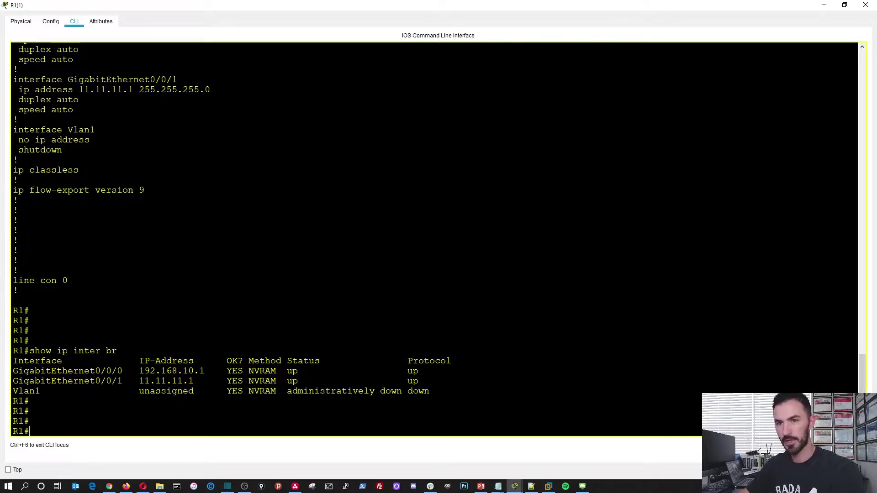
{"action": "type", "text": "config t"}
{"action": "key", "text": "Return"}
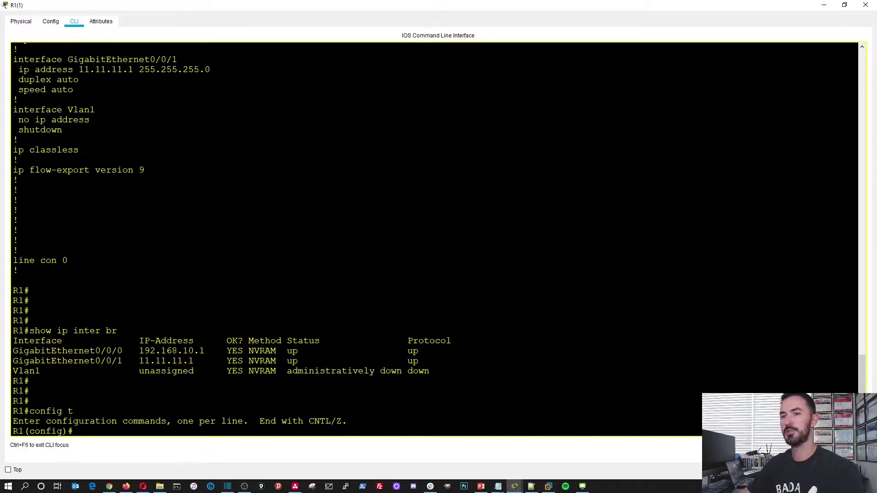
{"action": "type", "text": "rou"}
{"action": "key", "text": "Tab"}
{"action": "type", "text": "o"}
{"action": "key", "text": "Tab"}
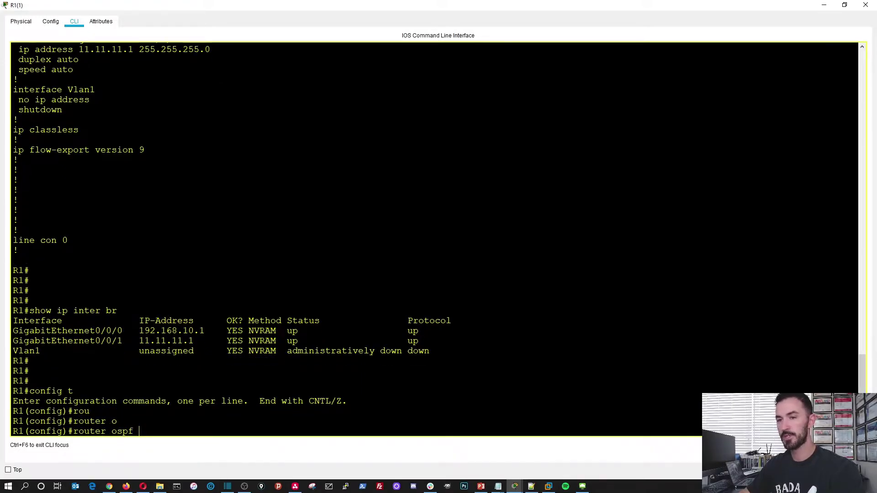
{"action": "type", "text": "1"}
{"action": "key", "text": "Return"}
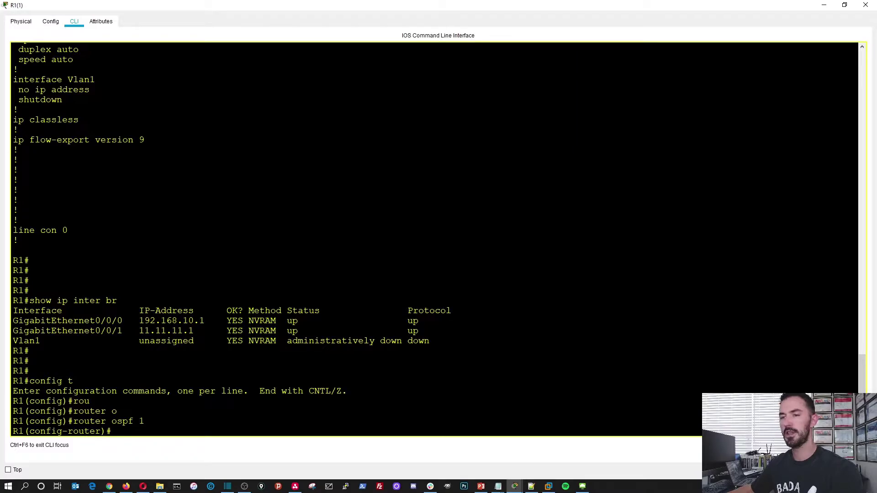
Add network 192.168.10.0 0.0.0.255 area 0 to R1's OSPF process, correcting typos
{"action": "left_click", "coordinate": [823, 5]}
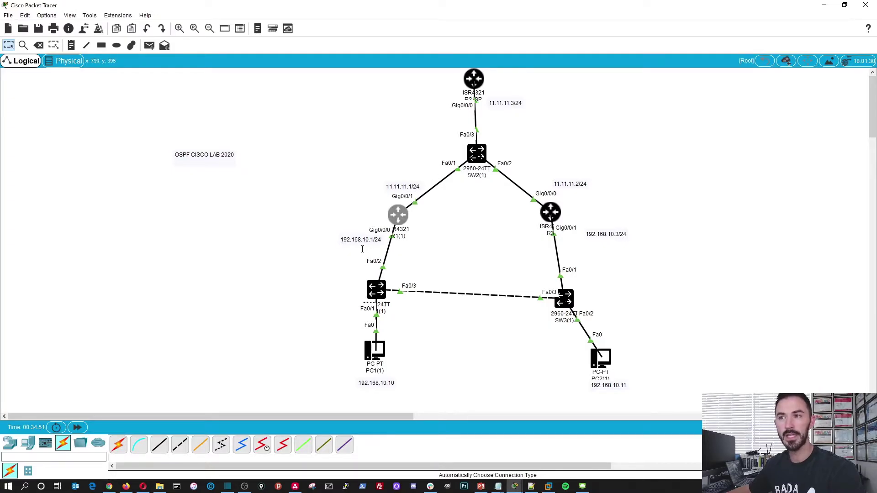
{"action": "left_click", "coordinate": [398, 214]}
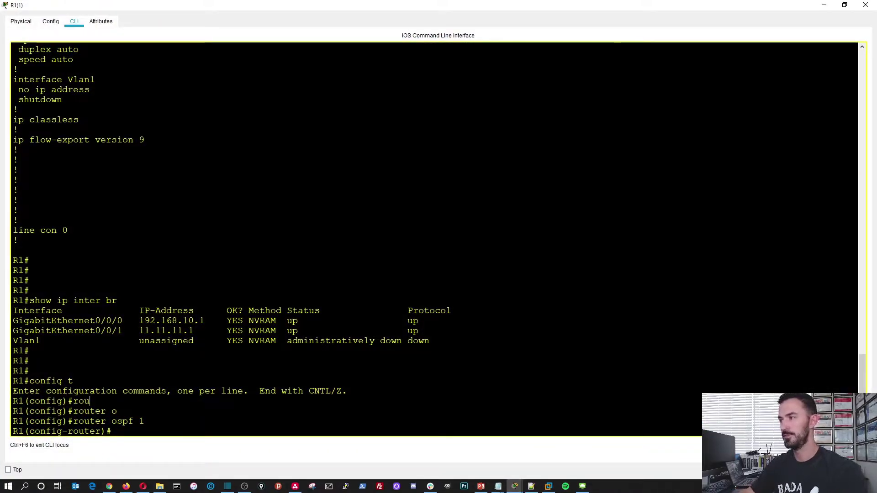
{"action": "type", "text": "net"}
{"action": "key", "text": "Tab"}
{"action": "type", "text": "192.167"}
{"action": "key", "text": "BackSpace"}
{"action": "type", "text": "7"}
{"action": "key", "text": "BackSpace"}
{"action": "type", "text": "8.10.0"}
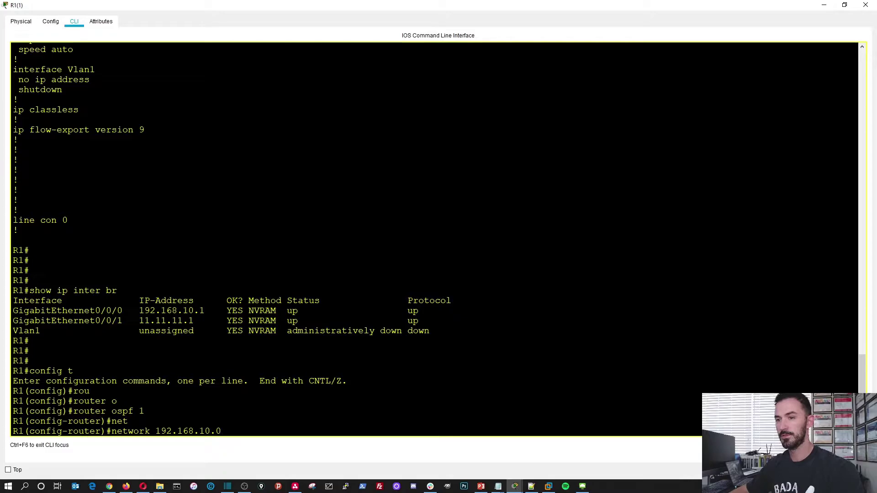
{"action": "type", "text": " 2."}
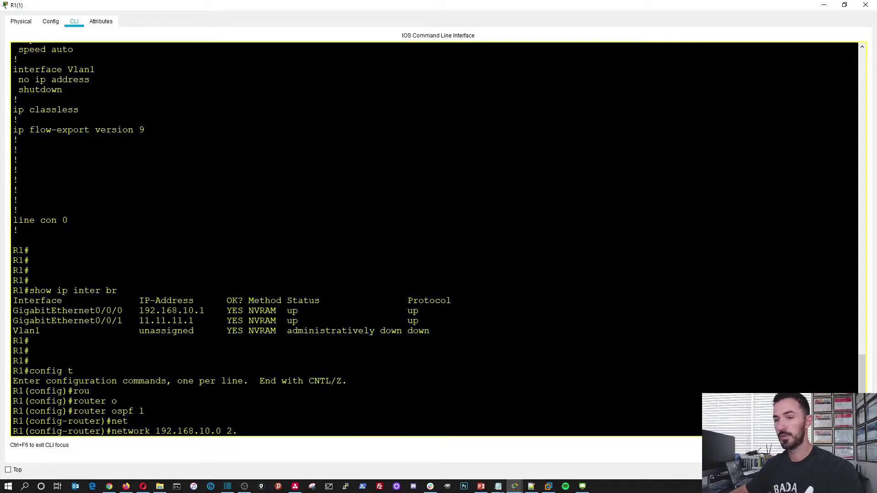
{"action": "key", "text": "BackSpace"}
{"action": "key", "text": "BackSpace"}
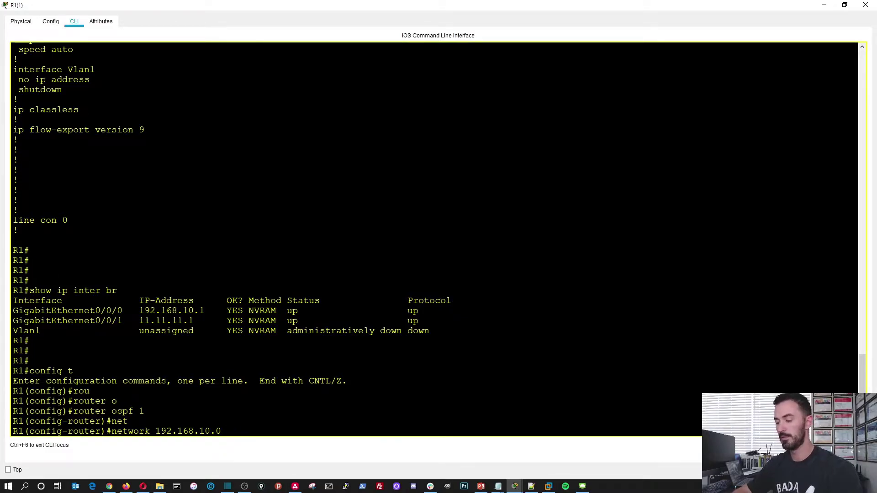
{"action": "type", "text": "?"}
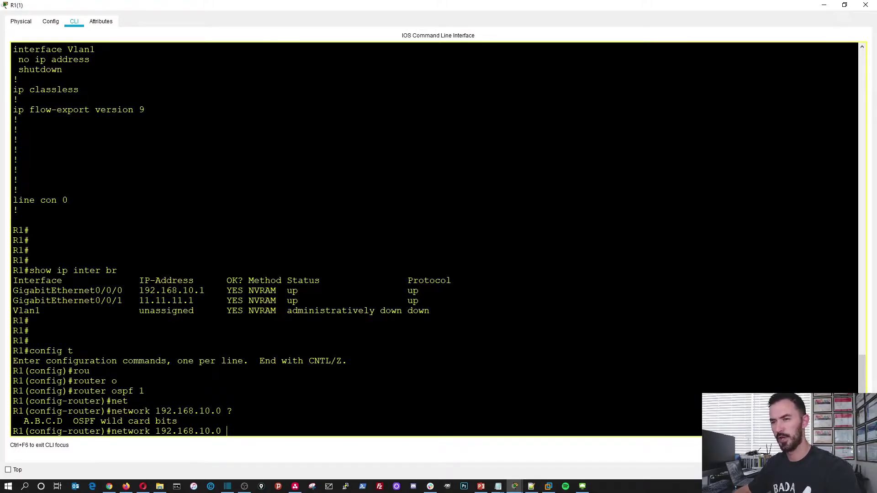
{"action": "type", "text": ".0.0."}
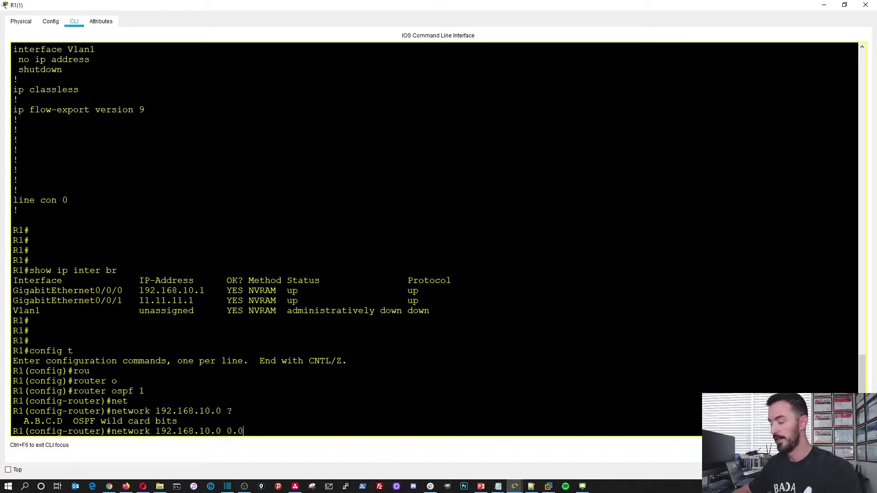
{"action": "type", "text": "255 are"}
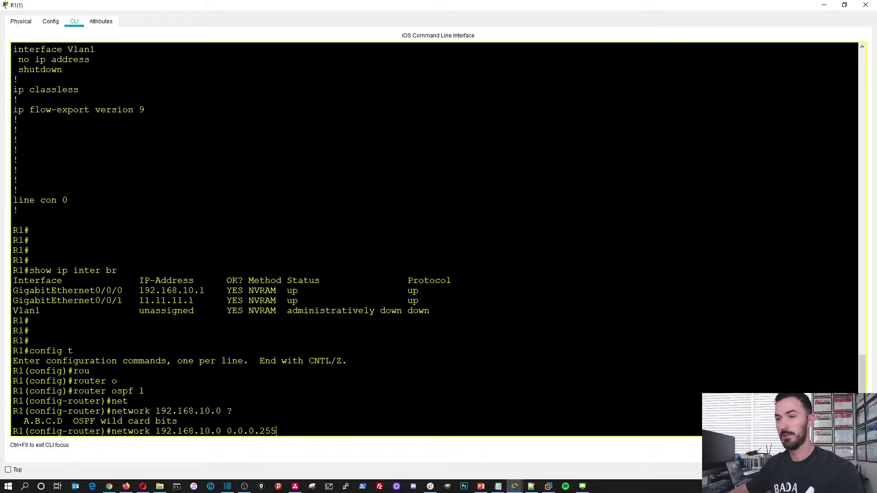
{"action": "key", "text": "Tab"}
{"action": "type", "text": "0"}
{"action": "key", "text": "Return"}
{"action": "key", "text": "Return"}
{"action": "key", "text": "Return"}
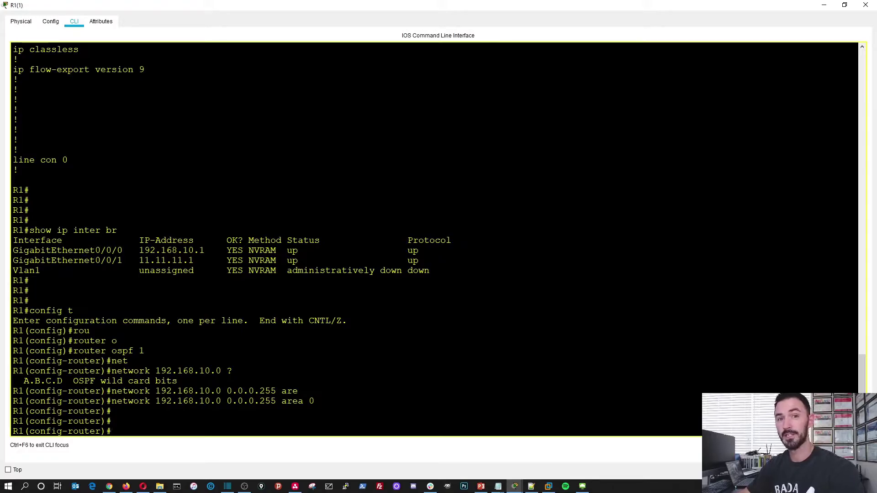
Add network 11.11.11.0 0.0.0.255 area 0 to R1's OSPF process
{"action": "type", "text": "net"}
{"action": "key", "text": "Tab"}
{"action": "type", "text": "1"}
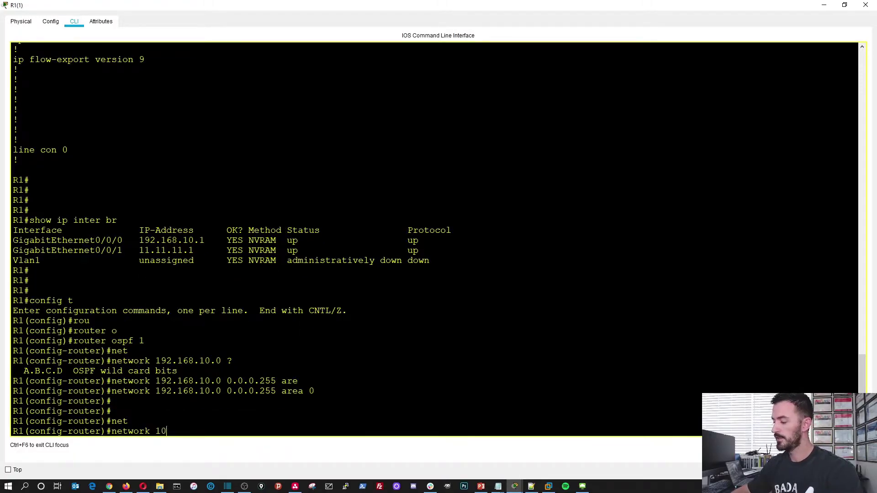
{"action": "type", "text": "1.11.11.0 "}
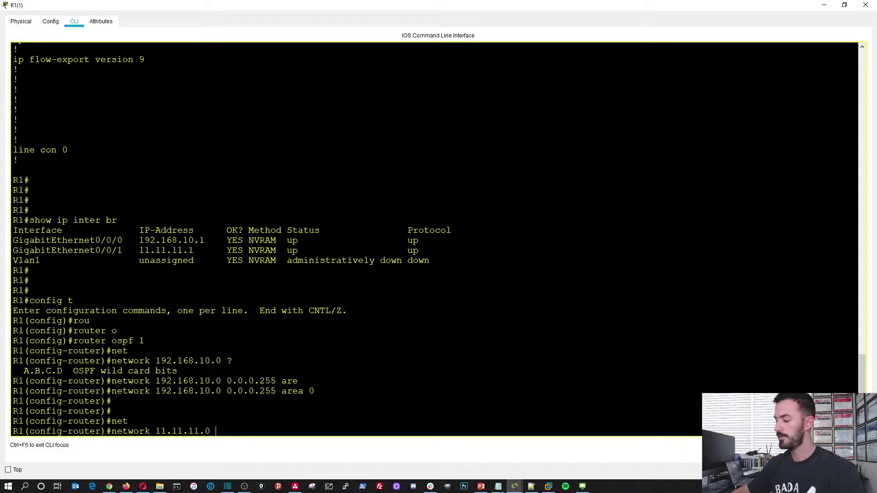
{"action": "type", "text": "0.0.0.25"}
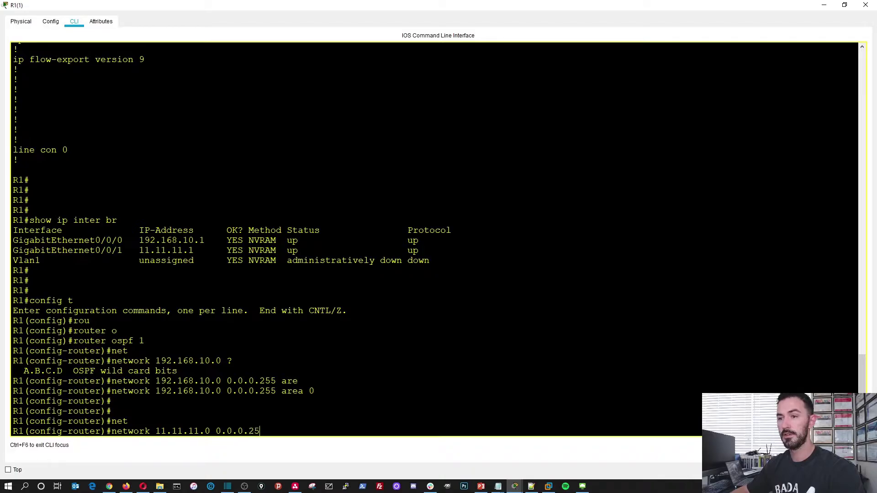
{"action": "type", "text": "5 are"}
{"action": "key", "text": "Tab"}
{"action": "type", "text": "0"}
{"action": "key", "text": "Return"}
{"action": "key", "text": "Return"}
{"action": "key", "text": "Return"}
{"action": "key", "text": "Return"}
{"action": "key", "text": "Return"}
Save with do wr, note neighbour 11.11.11.3 reaching FULL, and leave configuration mode
{"action": "type", "text": "do wr"}
{"action": "key", "text": "Return"}
{"action": "key", "text": "Return"}
{"action": "key", "text": "Return"}
{"action": "key", "text": "Return"}
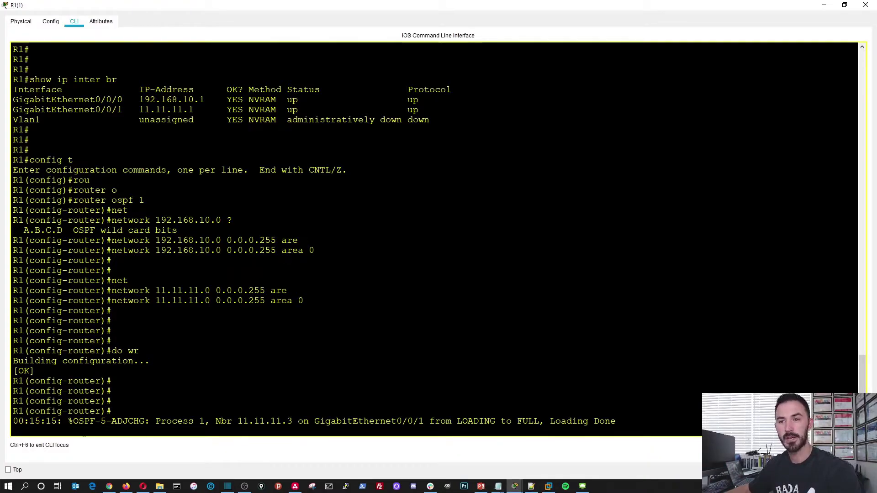
{"action": "left_click_drag", "start_coordinate": [78, 421], "coordinate": [151, 421]}
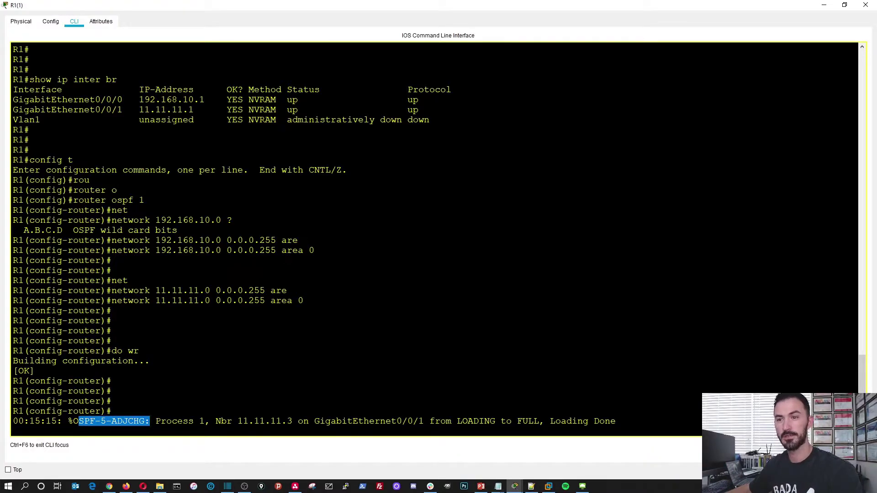
{"action": "left_click", "coordinate": [177, 421]}
{"action": "left_click_drag", "start_coordinate": [215, 421], "coordinate": [292, 422]}
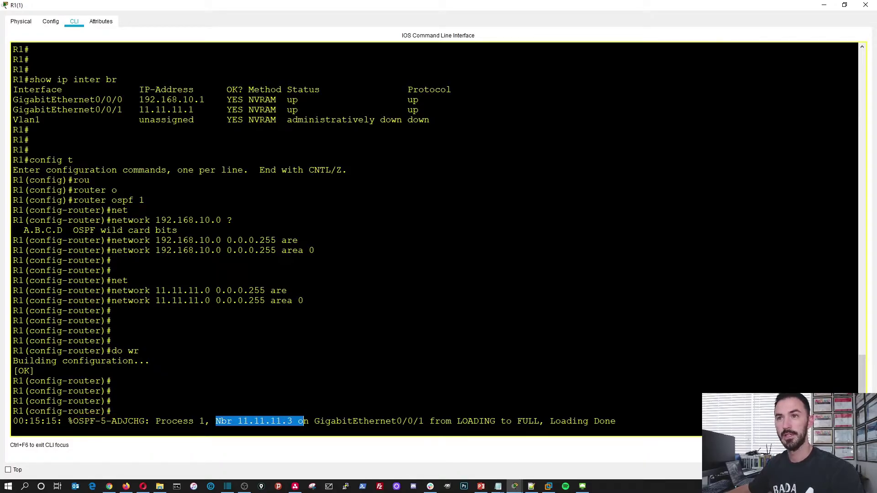
{"action": "left_click", "coordinate": [282, 421]}
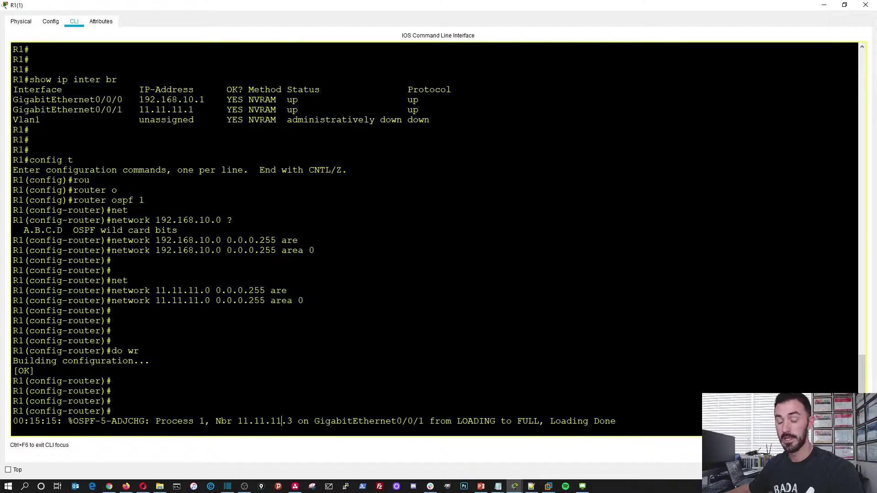
{"action": "key", "text": "ctrl+z"}
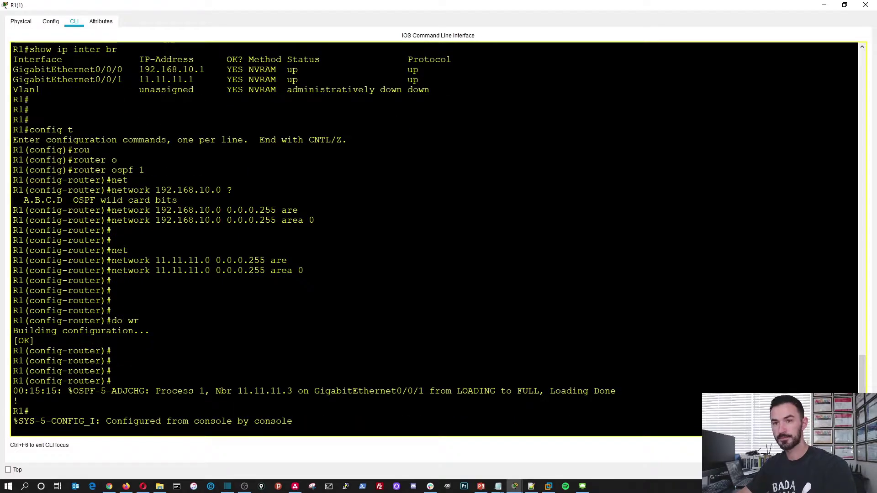
{"action": "key", "text": "Return"}
{"action": "key", "text": "Return"}
Ping 11.11.11.3 from R1 successfully and display R1's OSPF process summary
{"action": "type", "text": "ping"}
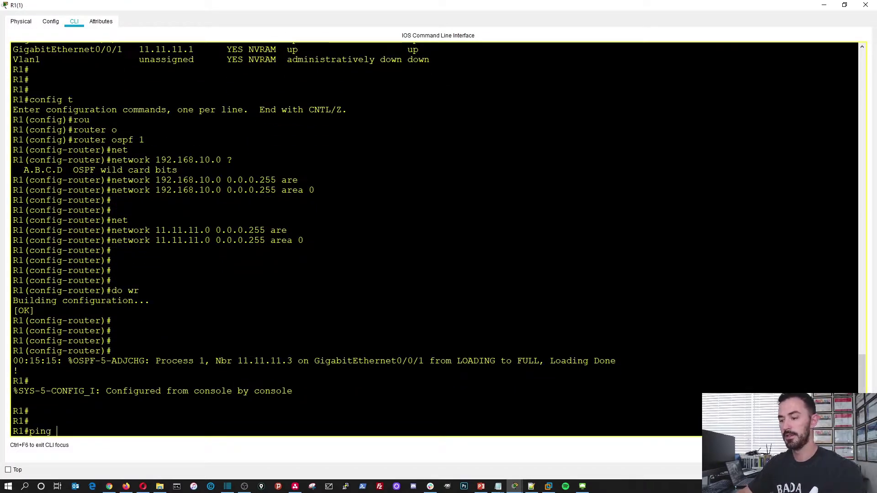
{"action": "type", "text": " 11.11.11."}
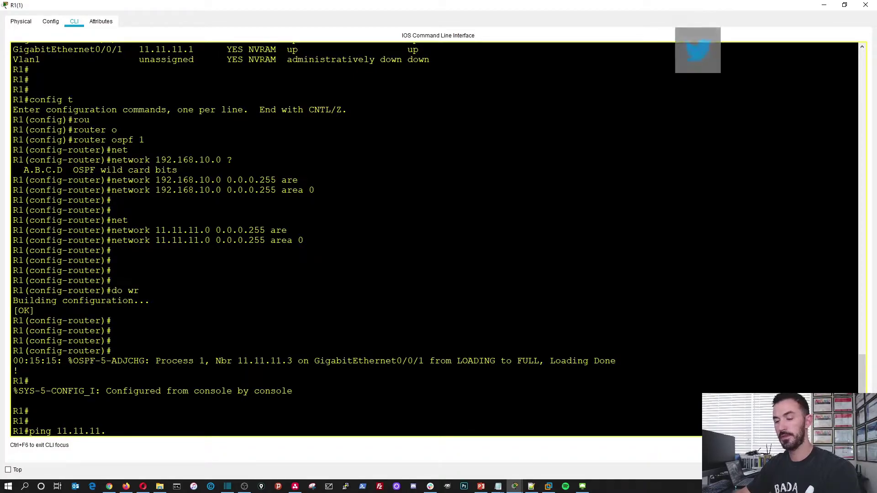
{"action": "type", "text": "3"}
{"action": "key", "text": "Return"}
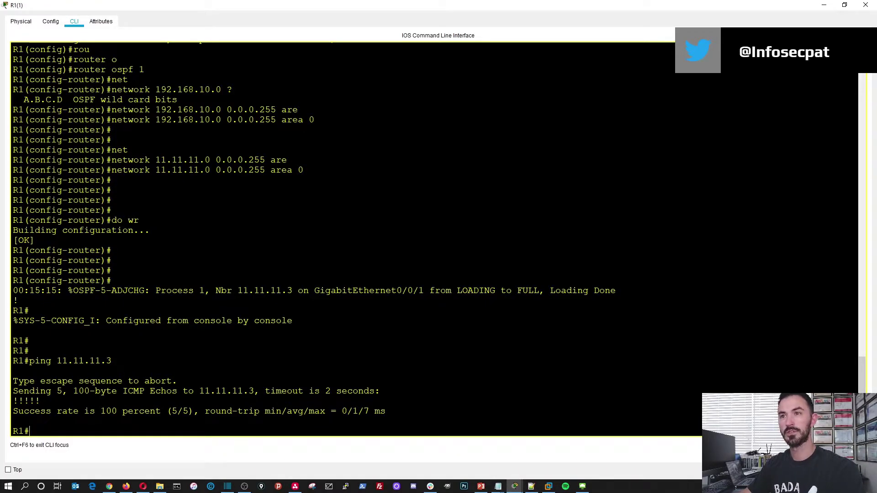
{"action": "type", "text": "show ip "}
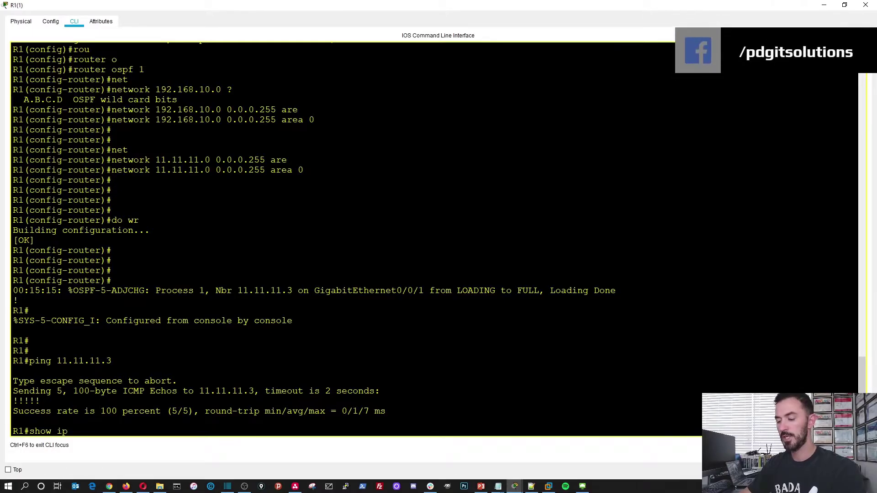
{"action": "type", "text": "o"}
{"action": "key", "text": "Tab"}
{"action": "key", "text": "Return"}
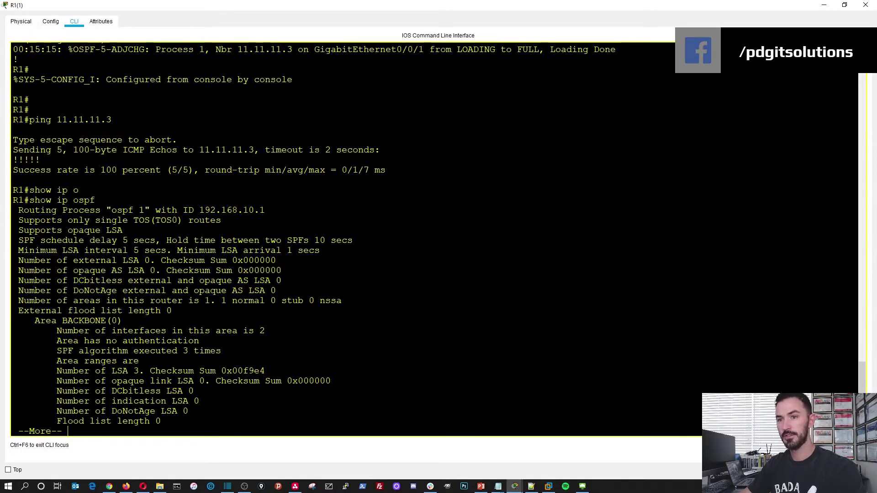
{"action": "key", "text": "space"}
Show R1's OSPF neighbours (11.11.11.3 FULL/DR), its interface brief, and begin show running-config
{"action": "key", "text": "Up"}
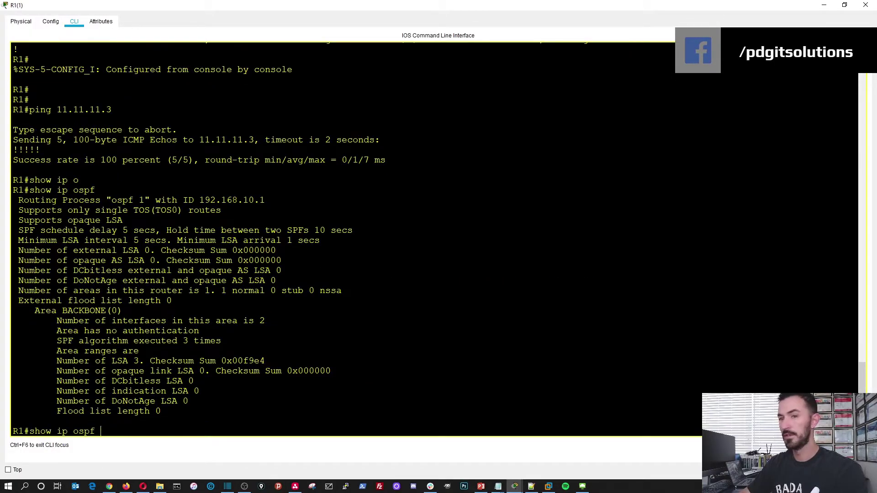
{"action": "type", "text": "ne"}
{"action": "key", "text": "Tab"}
{"action": "key", "text": "Return"}
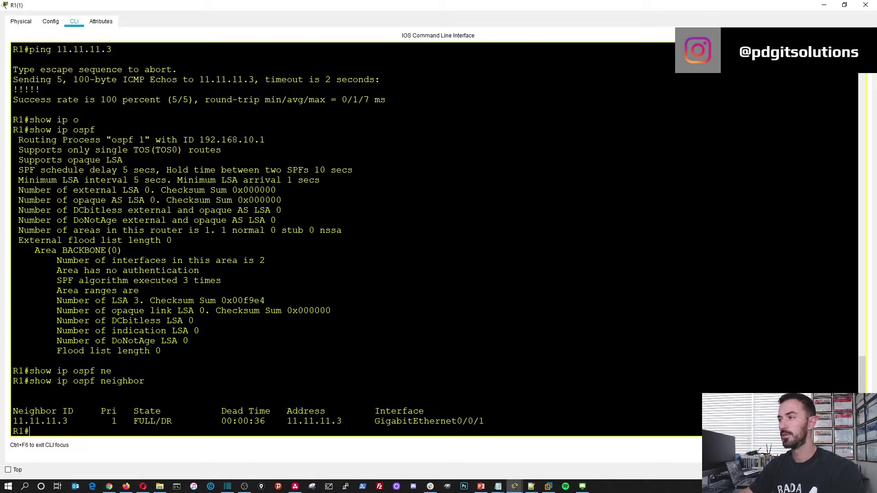
{"action": "type", "text": "s"}
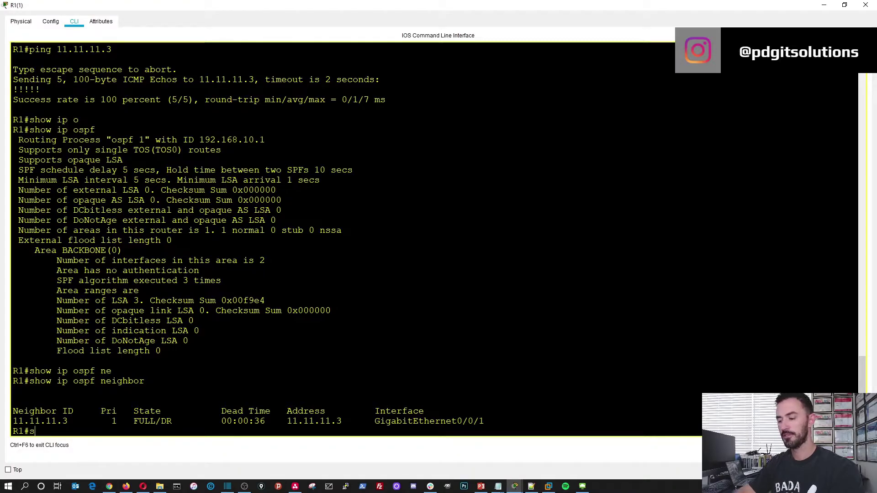
{"action": "type", "text": "how ip inter br"}
{"action": "key", "text": "Return"}
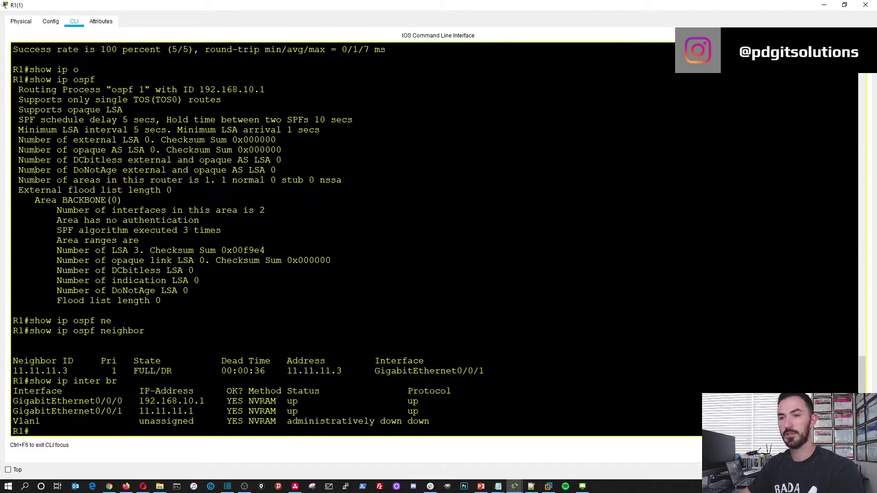
{"action": "key", "text": "Return"}
{"action": "key", "text": "Return"}
{"action": "key", "text": "Return"}
{"action": "key", "text": "Return"}
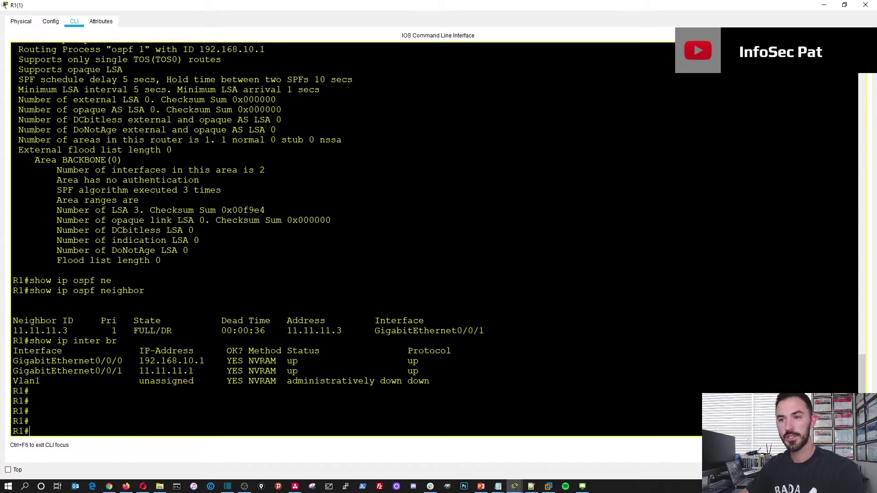
{"action": "type", "text": "show run"}
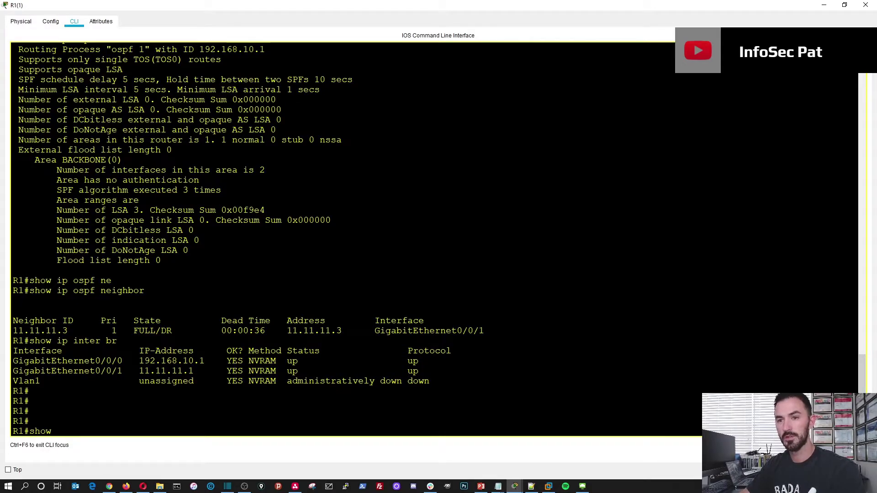
{"action": "key", "text": "Tab"}
Page through R1's running configuration, checking the router ospf 1 block
{"action": "key", "text": "Return"}
{"action": "key", "text": "space"}
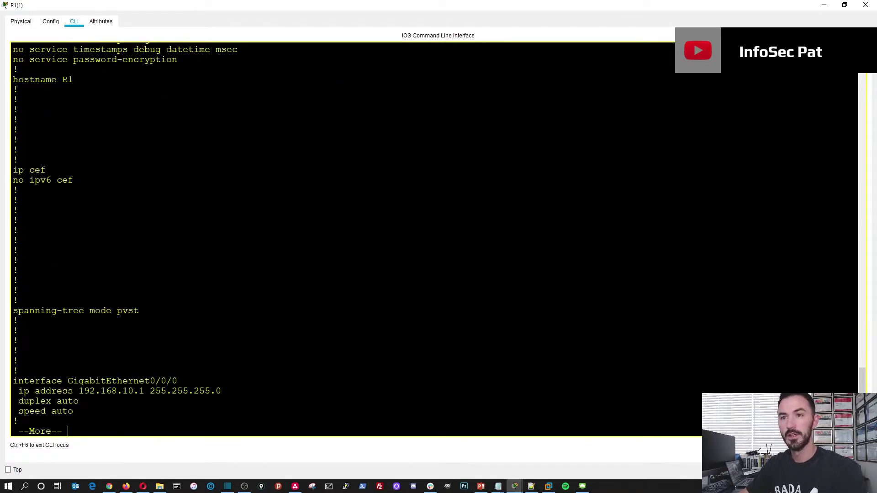
{"action": "key", "text": "space"}
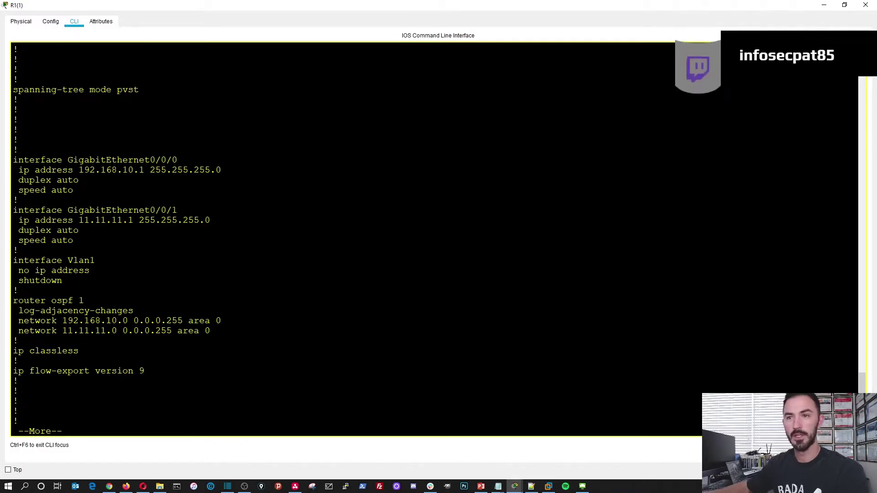
{"action": "left_click_drag", "start_coordinate": [211, 331], "coordinate": [13, 298]}
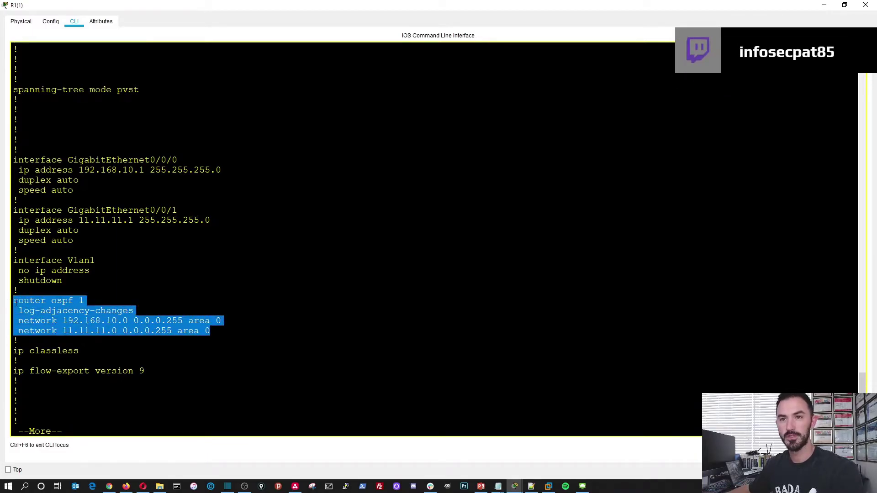
{"action": "left_click", "coordinate": [90, 330]}
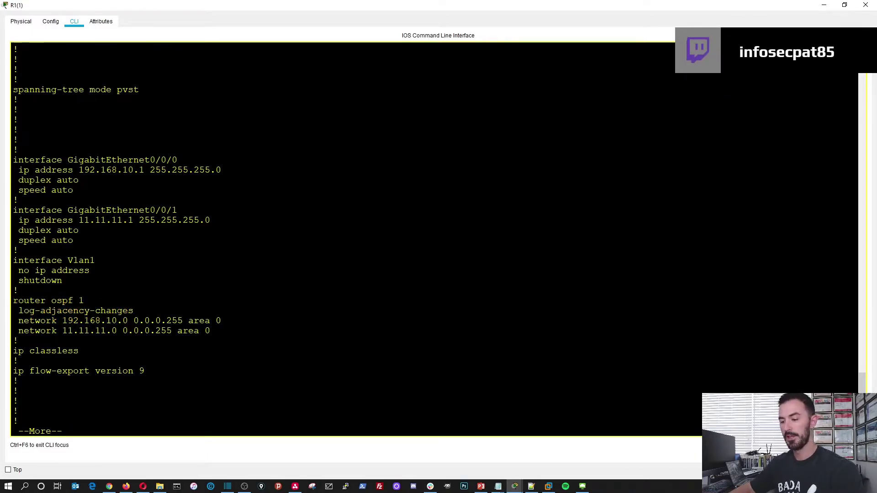
{"action": "key", "text": "q"}
{"action": "key", "text": "Return"}
{"action": "key", "text": "Return"}
{"action": "key", "text": "Return"}
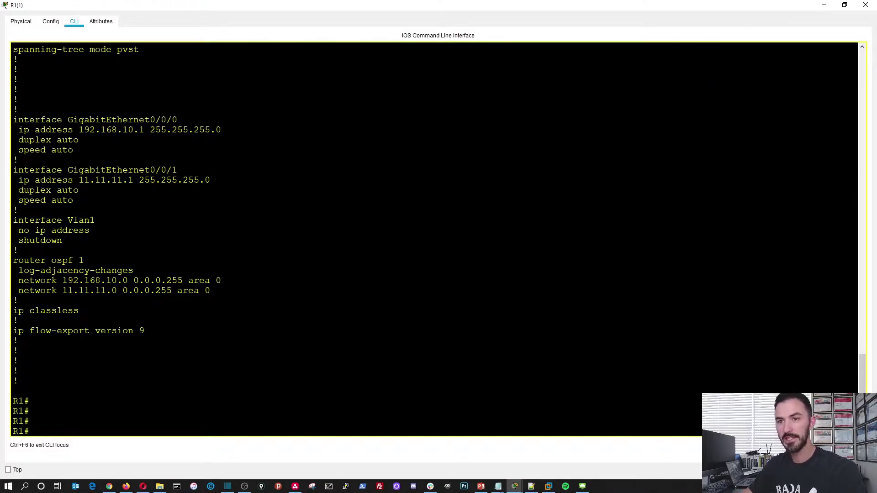
List the routes R1 has learned via OSPF with show ip route ospf
{"action": "type", "text": "show"}
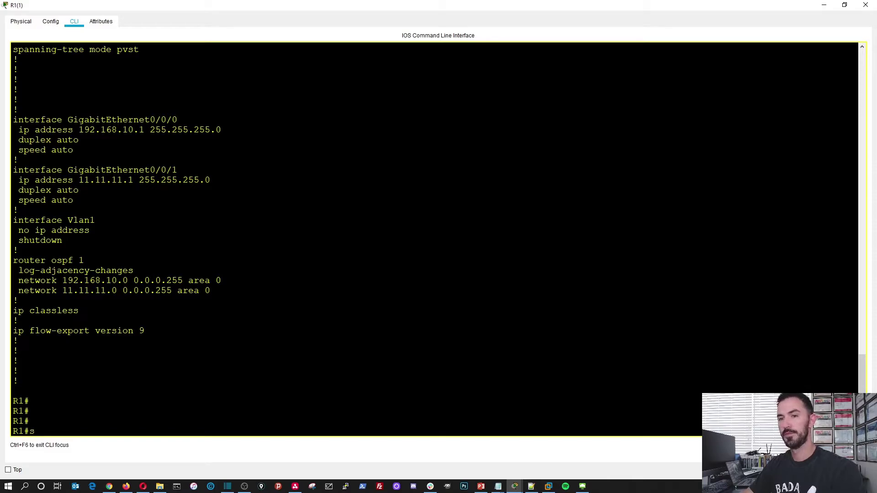
{"action": "type", "text": "ip rou"}
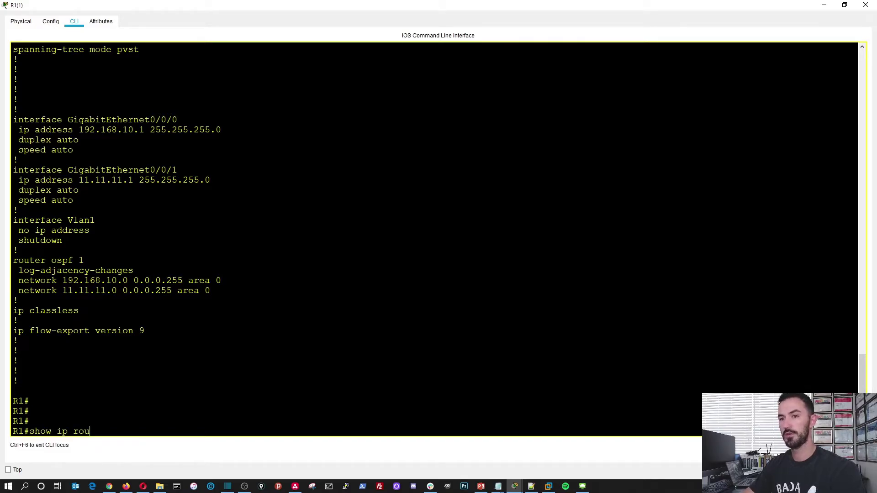
{"action": "key", "text": "Tab"}
{"action": "type", "text": "o"}
{"action": "key", "text": "Tab"}
{"action": "key", "text": "Return"}
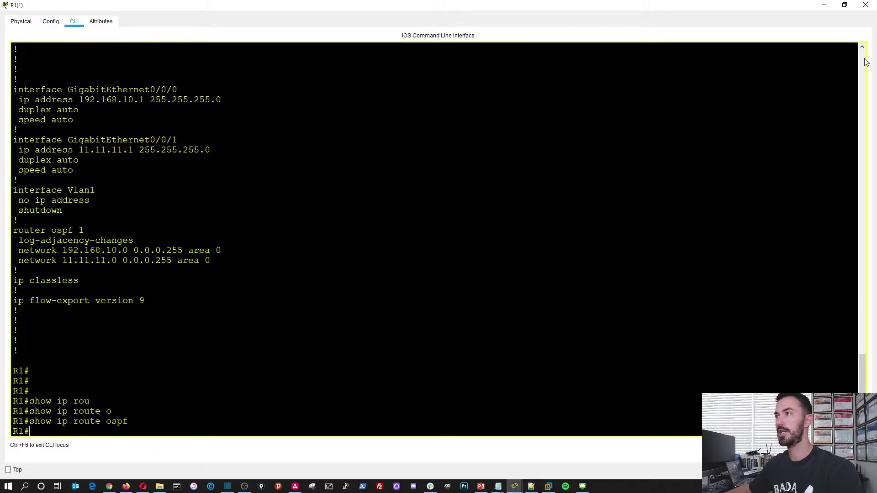
Switch to R3's maximized command line and display its routing protocols
{"action": "left_click", "coordinate": [865, 5]}
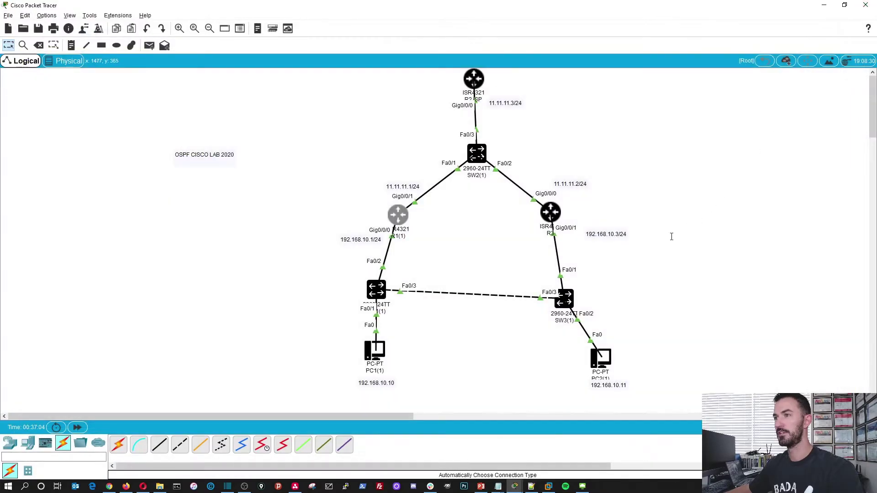
{"action": "left_click", "coordinate": [551, 212]}
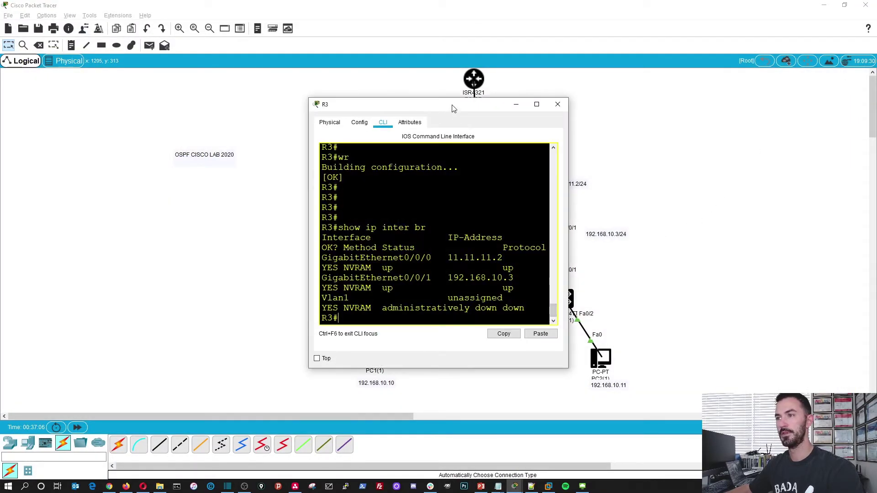
{"action": "double_click", "coordinate": [451, 106]}
{"action": "key", "text": "Return"}
{"action": "key", "text": "Return"}
{"action": "key", "text": "Return"}
{"action": "type", "text": "hsow"}
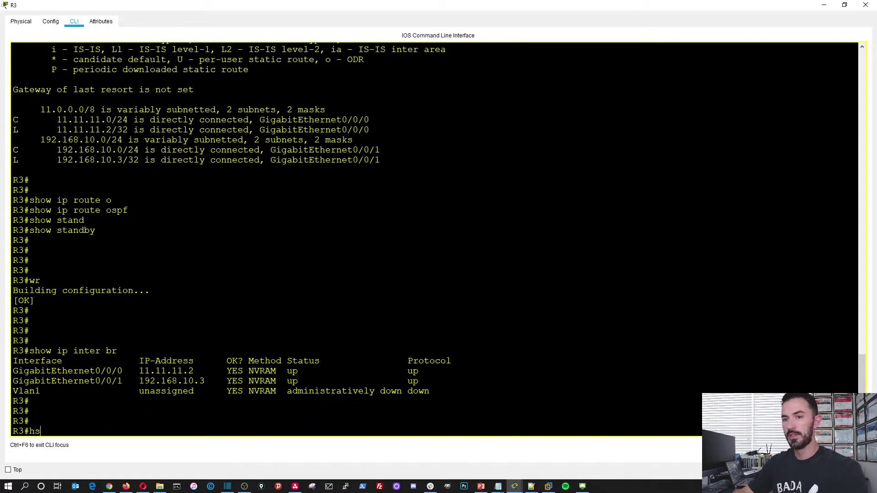
{"action": "key", "text": "BackSpace"}
{"action": "key", "text": "BackSpace"}
{"action": "key", "text": "BackSpace"}
{"action": "key", "text": "BackSpace"}
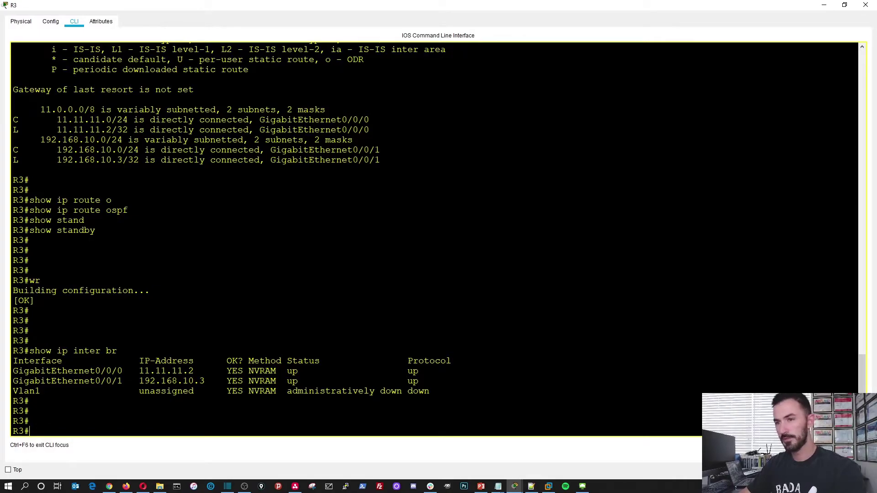
{"action": "type", "text": "sh"}
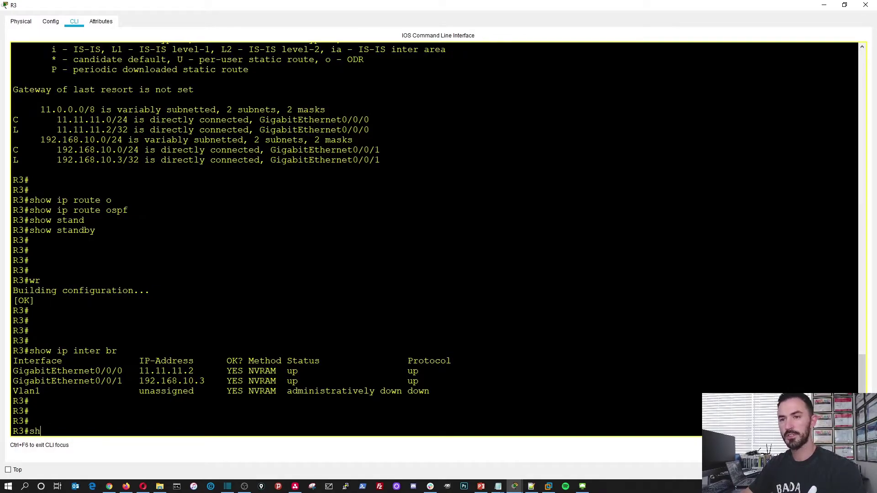
{"action": "type", "text": "ow ip pr"}
{"action": "key", "text": "Tab"}
{"action": "key", "text": "Return"}
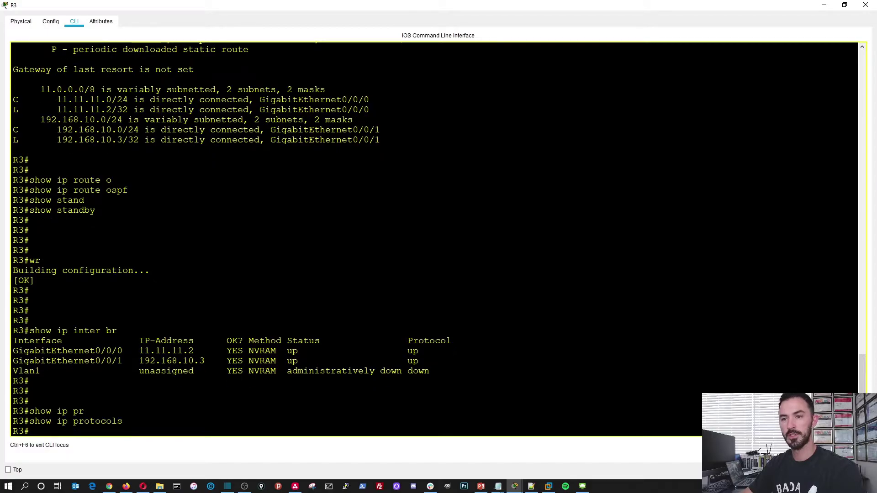
Check R3's OSPF status, showing no process yet, and enter global configuration mode
{"action": "type", "text": "show ip oi"}
{"action": "key", "text": "Tab"}
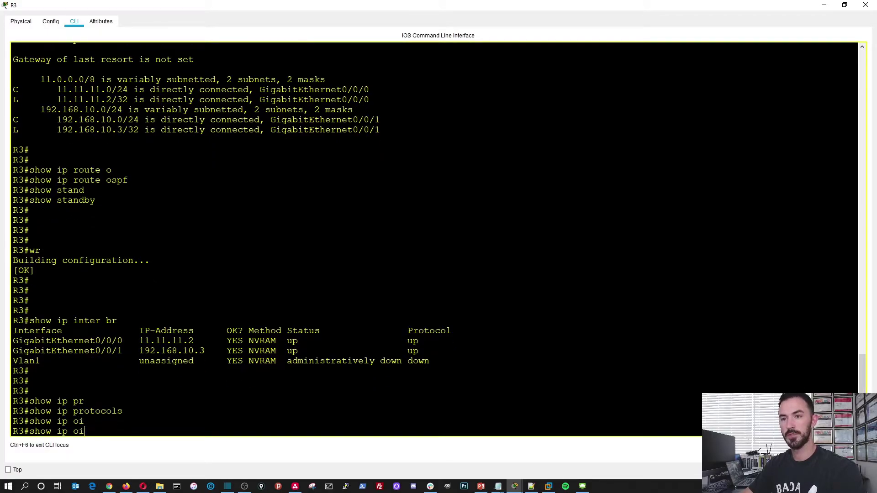
{"action": "key", "text": "BackSpace"}
{"action": "key", "text": "Tab"}
{"action": "key", "text": "Return"}
{"action": "key", "text": "Return"}
{"action": "key", "text": "Return"}
{"action": "key", "text": "Return"}
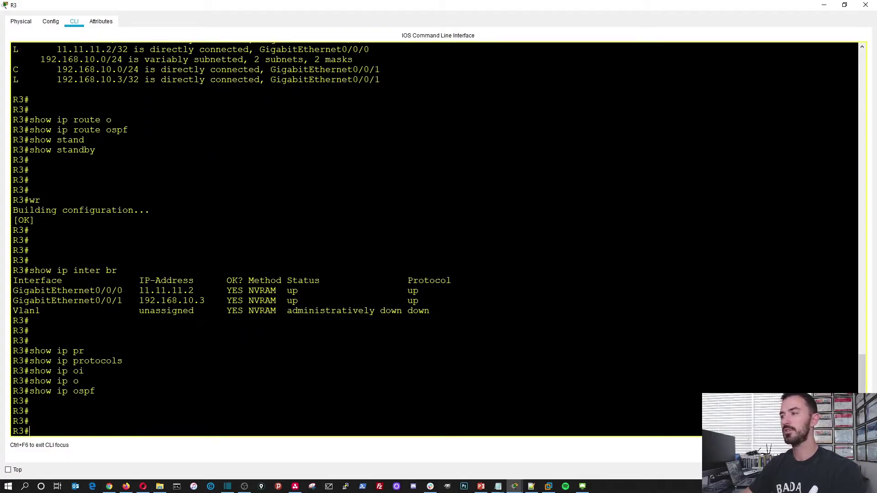
{"action": "type", "text": "config t"}
{"action": "key", "text": "Return"}
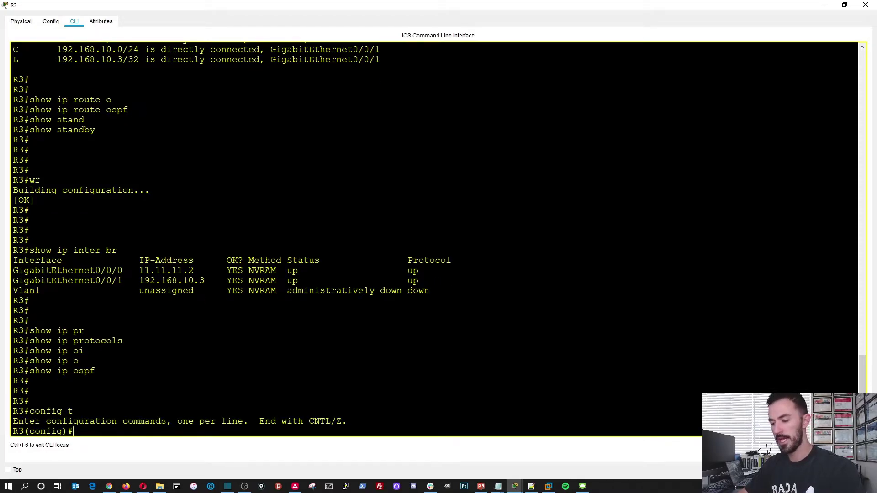
Start OSPF process 1 on R3
{"action": "type", "text": "rou"}
{"action": "key", "text": "Tab"}
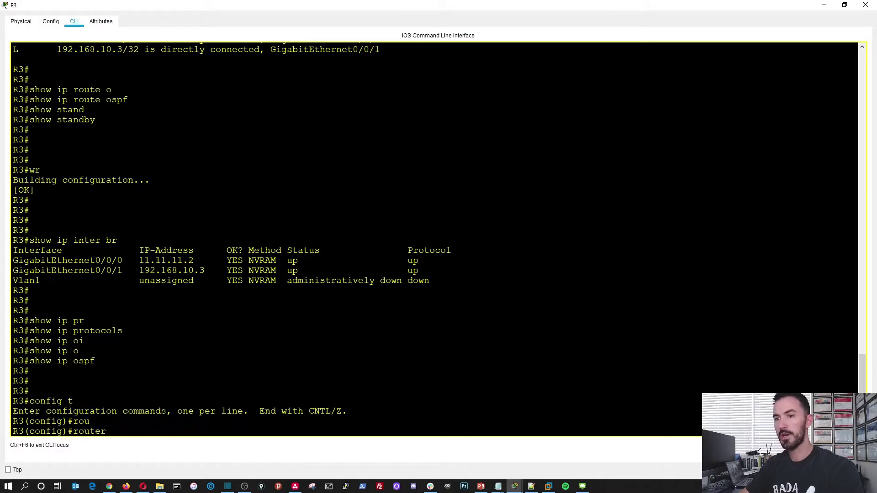
{"action": "type", "text": "o"}
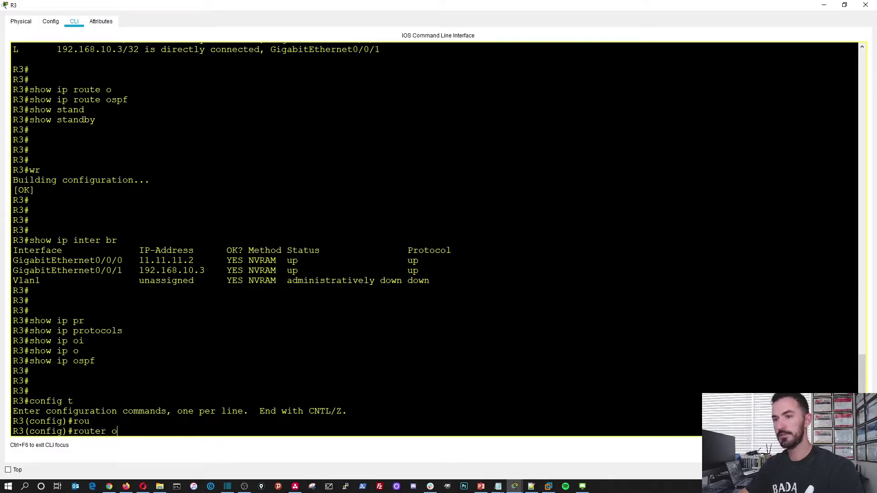
{"action": "key", "text": "Tab"}
{"action": "type", "text": "1"}
{"action": "key", "text": "Return"}
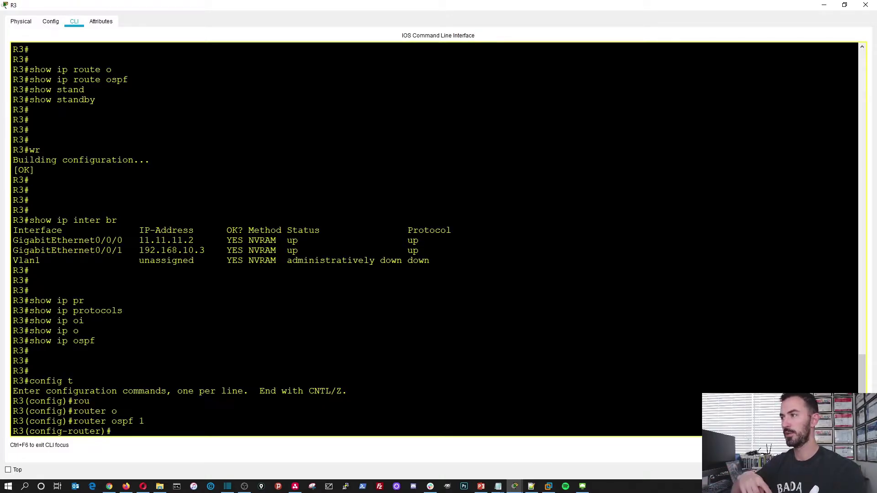
{"action": "left_click", "coordinate": [824, 5]}
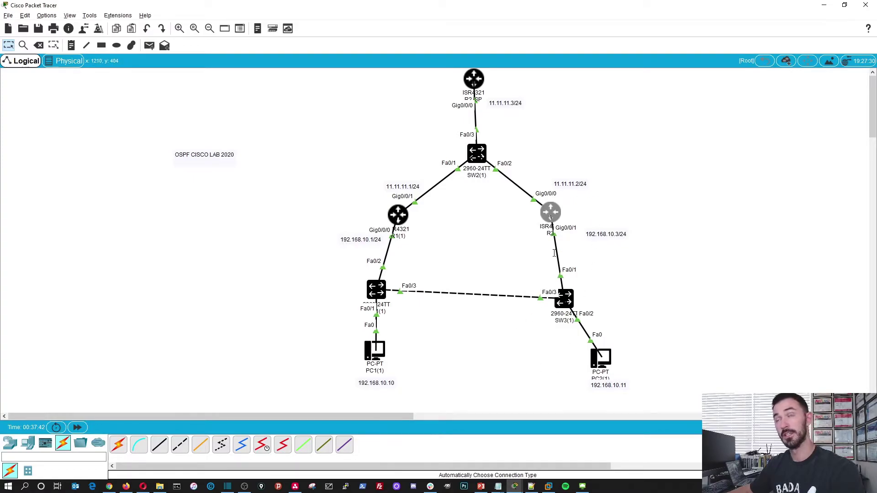
{"action": "mouse_move", "coordinate": [516, 485]}
{"action": "left_click", "coordinate": [660, 450]}
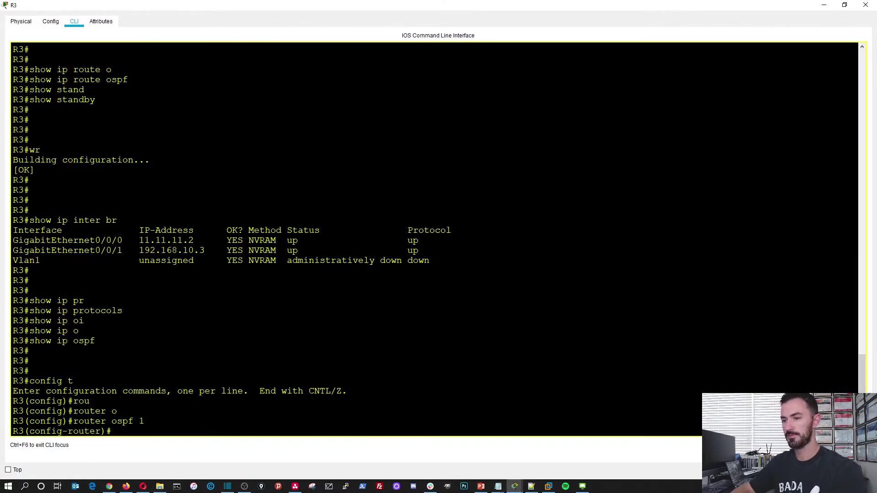
Advertise networks 11.11.11.0 and 192.168.10.0, wildcard 0.0.0.255, in area 0 on R3
{"action": "type", "text": "net"}
{"action": "key", "text": "Tab"}
{"action": "type", "text": "11.11.11.0 0.0.0.255 "}
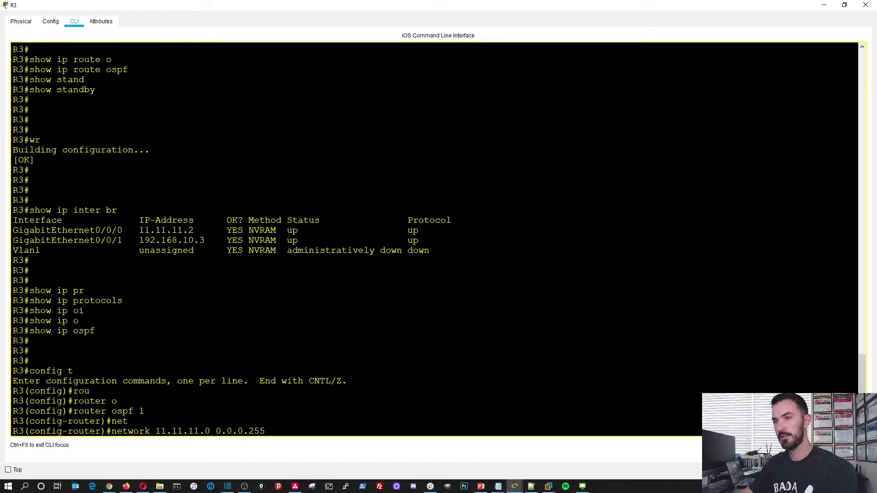
{"action": "type", "text": "are"}
{"action": "key", "text": "Tab"}
{"action": "type", "text": "0"}
{"action": "key", "text": "Return"}
{"action": "key", "text": "Return"}
{"action": "key", "text": "Return"}
{"action": "type", "text": "net"}
{"action": "key", "text": "Tab"}
{"action": "type", "text": "192.168.10"}
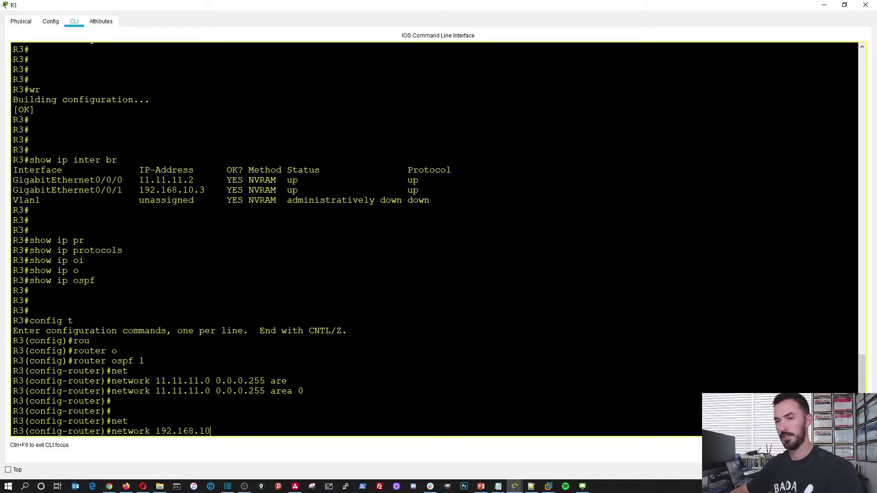
{"action": "type", "text": ".0 0.0"}
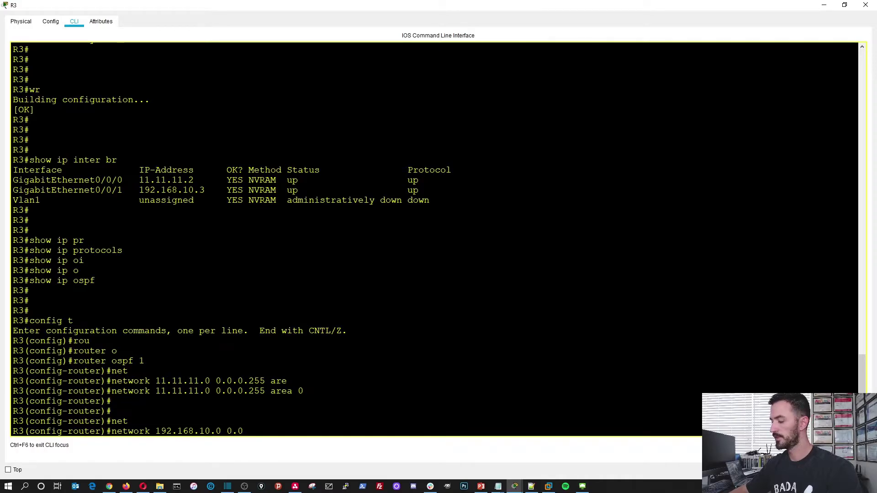
{"action": "type", "text": ".0.255 area"}
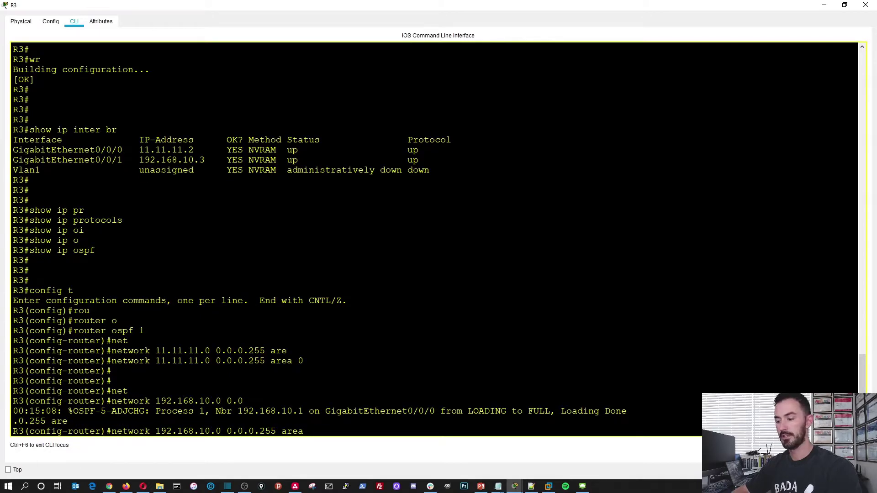
{"action": "key", "text": "Return"}
{"action": "key", "text": "Return"}
{"action": "key", "text": "Return"}
{"action": "key", "text": "Return"}
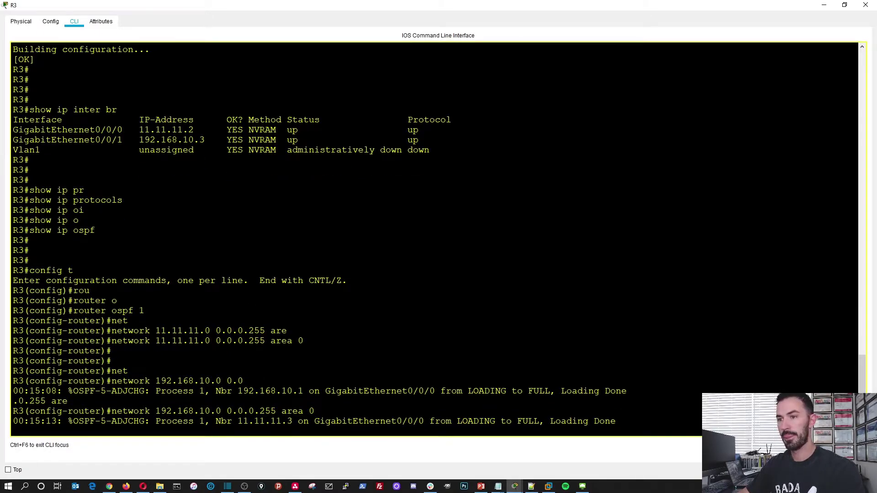
Save R3's configuration, exiting configuration mode with end and running wr
{"action": "type", "text": "di"}
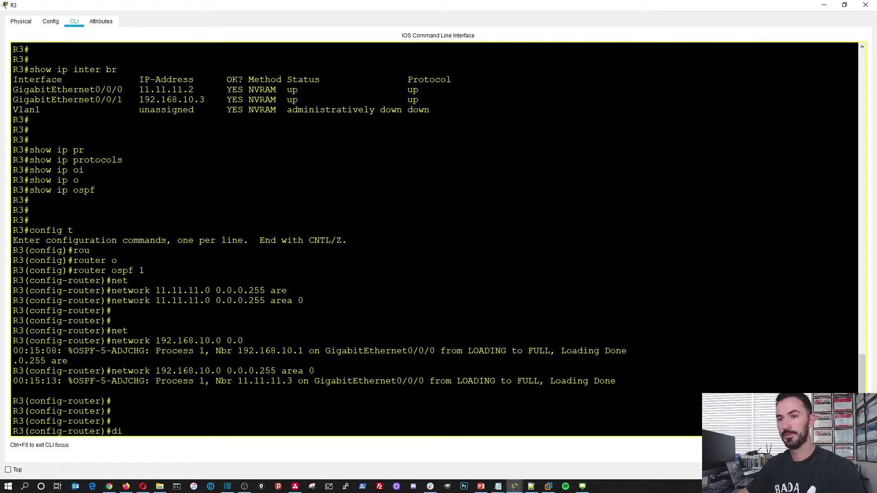
{"action": "type", "text": "o wr"}
{"action": "key", "text": "Return"}
{"action": "key", "text": "Return"}
{"action": "key", "text": "Return"}
{"action": "key", "text": "Return"}
{"action": "key", "text": "Return"}
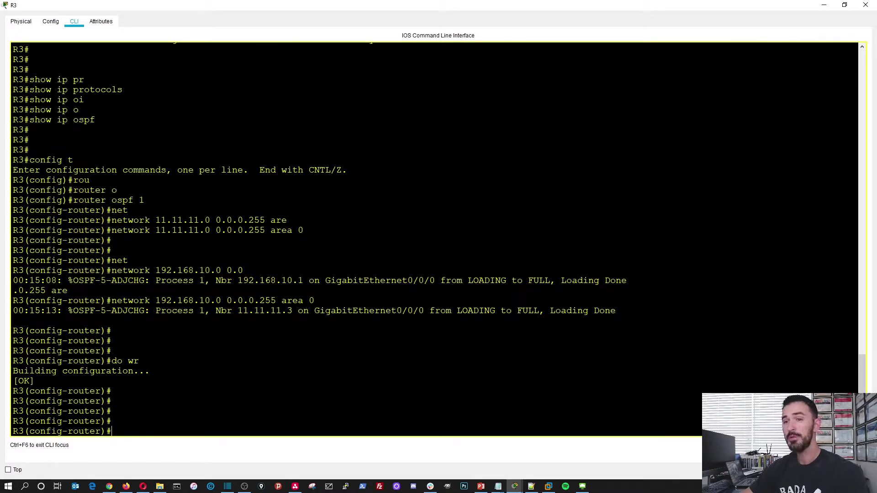
{"action": "key", "text": "Return"}
{"action": "key", "text": "Return"}
{"action": "key", "text": "Return"}
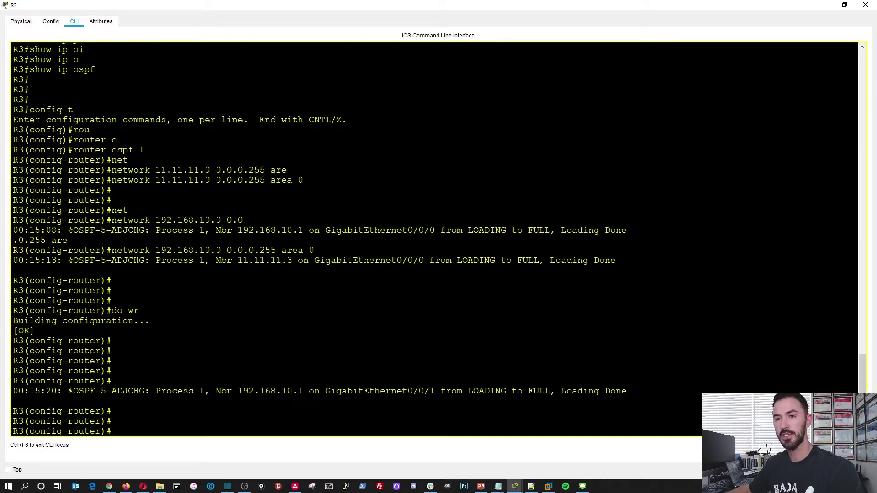
{"action": "type", "text": "end"}
{"action": "key", "text": "Return"}
{"action": "key", "text": "Return"}
{"action": "key", "text": "Return"}
{"action": "key", "text": "Return"}
{"action": "type", "text": "wr"}
{"action": "key", "text": "Return"}
{"action": "key", "text": "Return"}
{"action": "key", "text": "Return"}
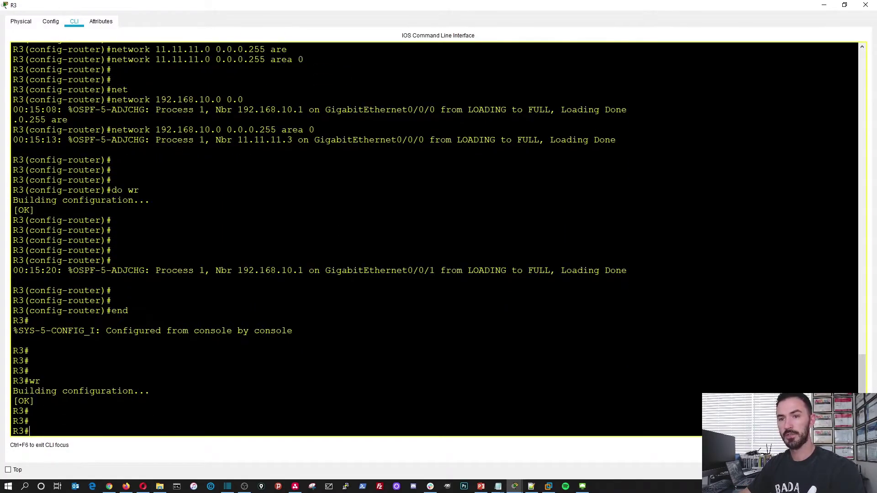
{"action": "key", "text": "Return"}
Run show ip protocols on R3, check router ID 192.168.10.3 and its OSPF networks, then close the CLI
{"action": "type", "text": "show ip p"}
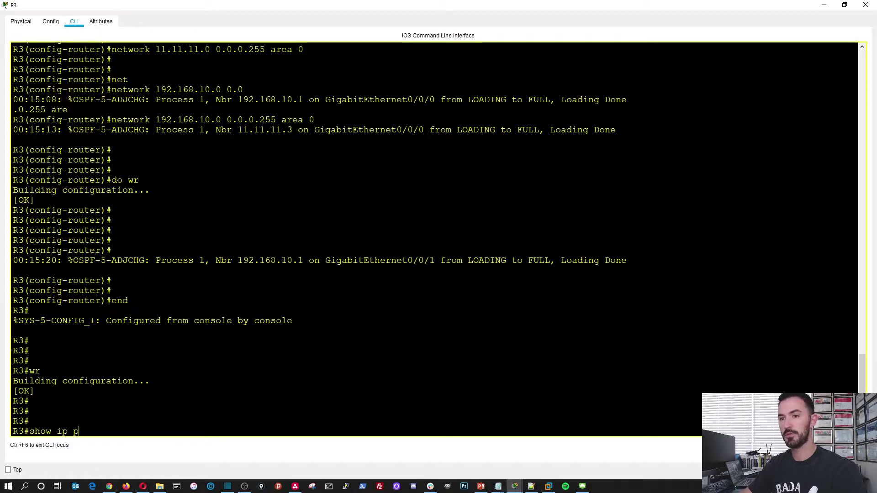
{"action": "key", "text": "Tab"}
{"action": "key", "text": "Return"}
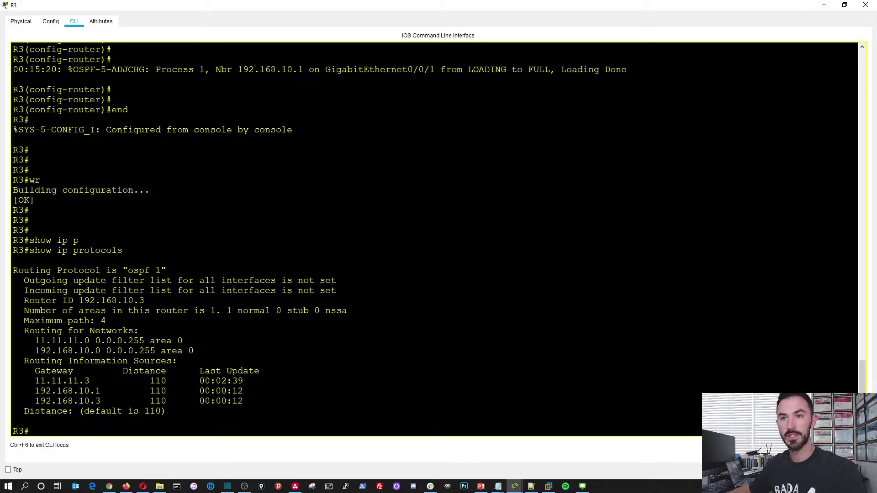
{"action": "left_click_drag", "start_coordinate": [79, 301], "coordinate": [145, 301]}
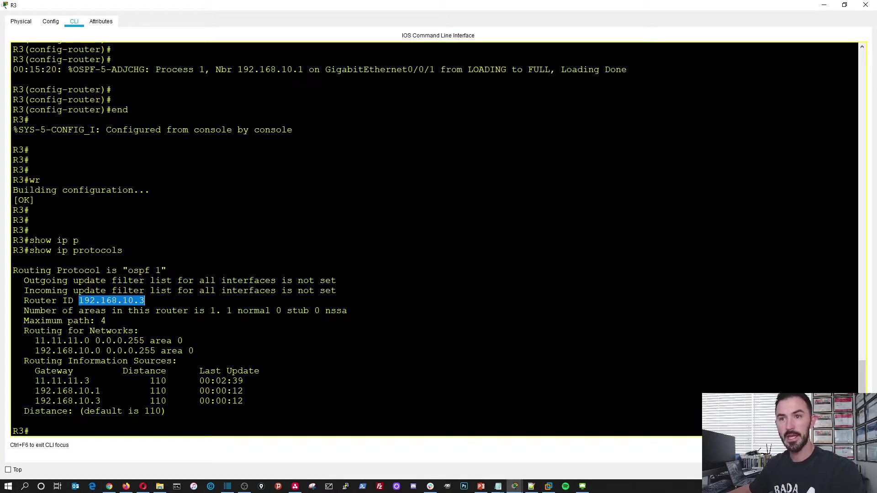
{"action": "left_click_drag", "start_coordinate": [194, 351], "coordinate": [26, 341]}
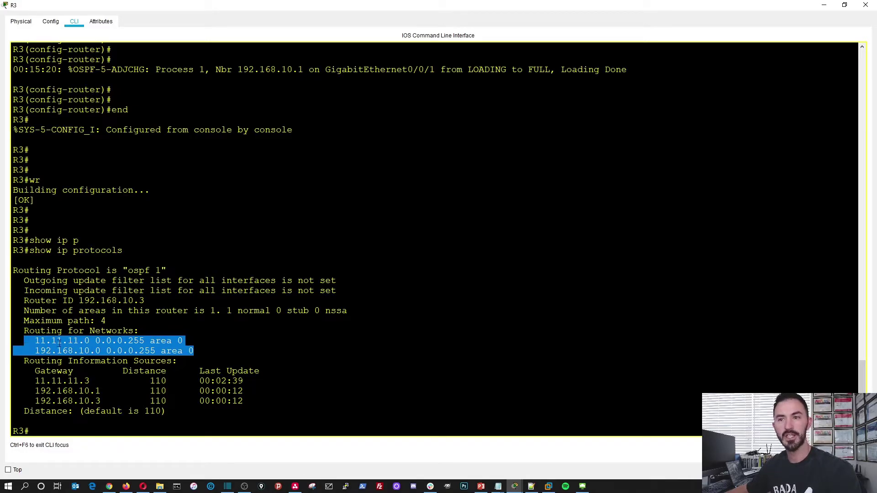
{"action": "left_click", "coordinate": [113, 341]}
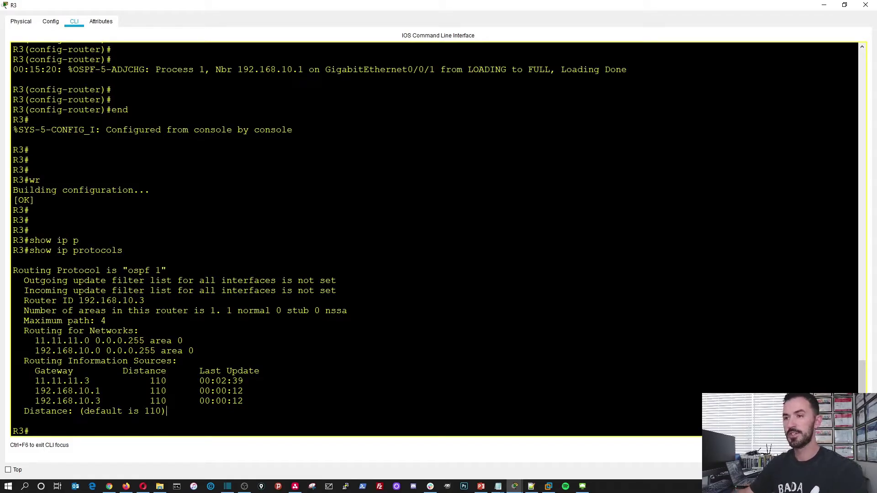
{"action": "left_click", "coordinate": [864, 5]}
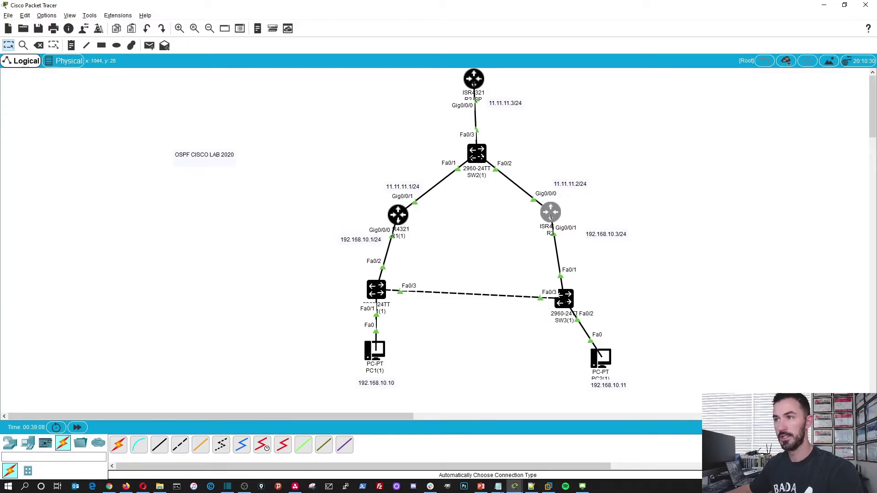
Run ipconfig in PC1's command prompt, showing default gateway 192.168.10.2
{"action": "left_click", "coordinate": [375, 350]}
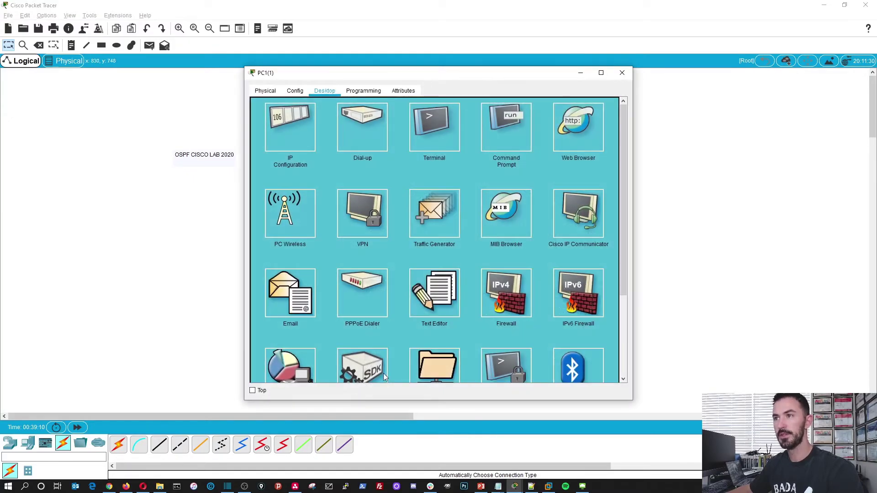
{"action": "left_click_drag", "start_coordinate": [405, 78], "coordinate": [205, 71]}
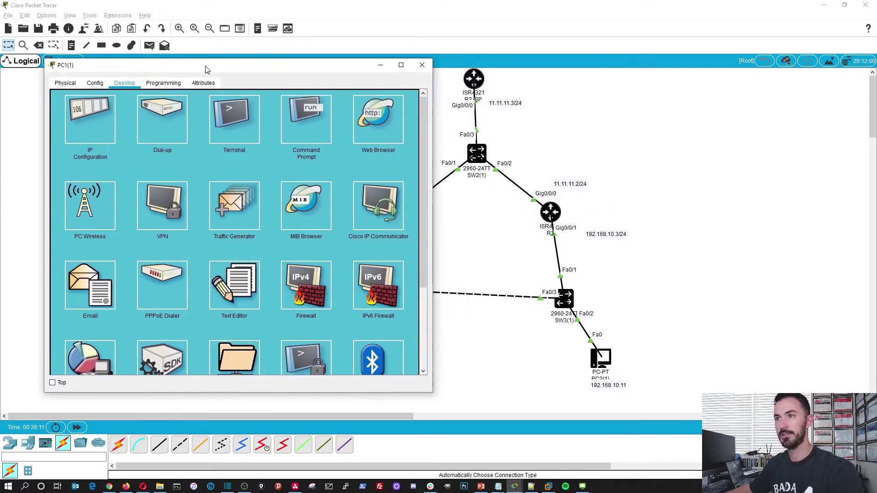
{"action": "left_click", "coordinate": [312, 125]}
{"action": "type", "text": "ipconfig"}
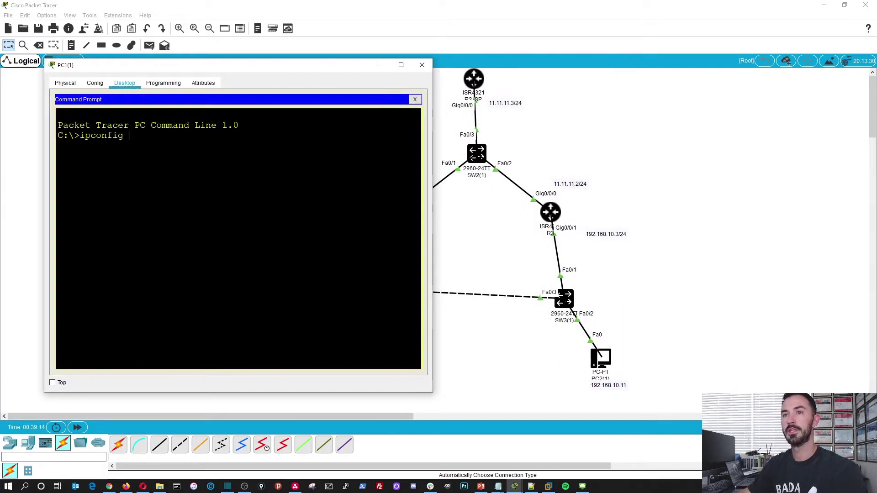
{"action": "key", "text": "Return"}
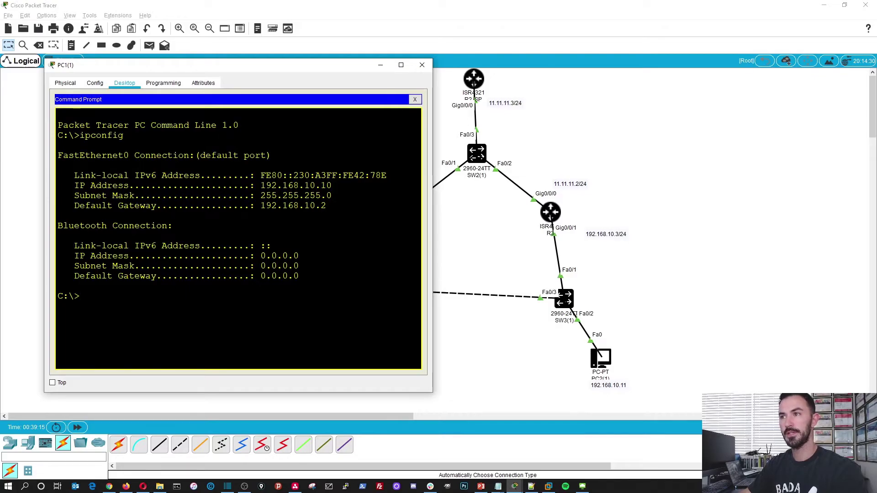
Ping 11.11.11.3 from PC1, which fails with 100% loss
{"action": "type", "text": "ping "}
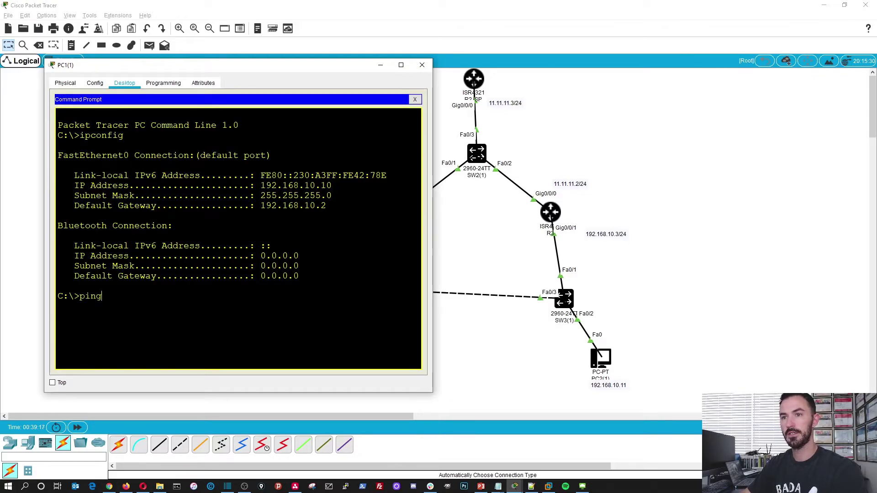
{"action": "type", "text": "11."}
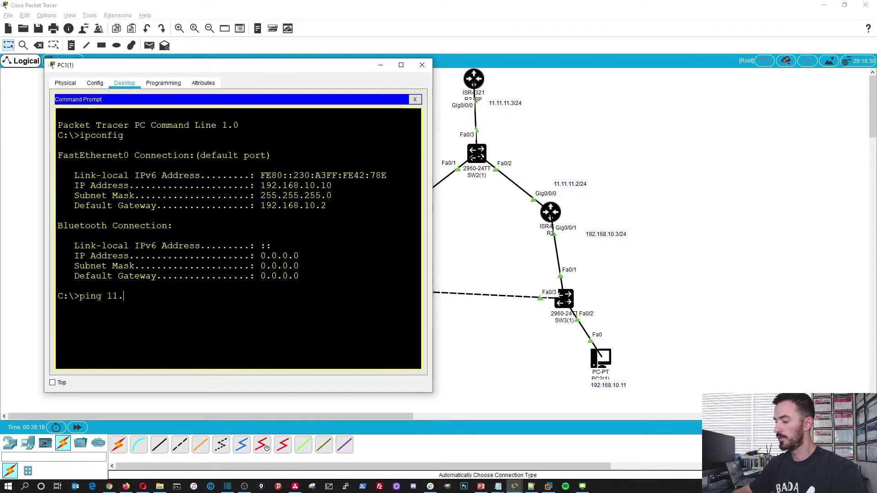
{"action": "type", "text": "11.11.3"}
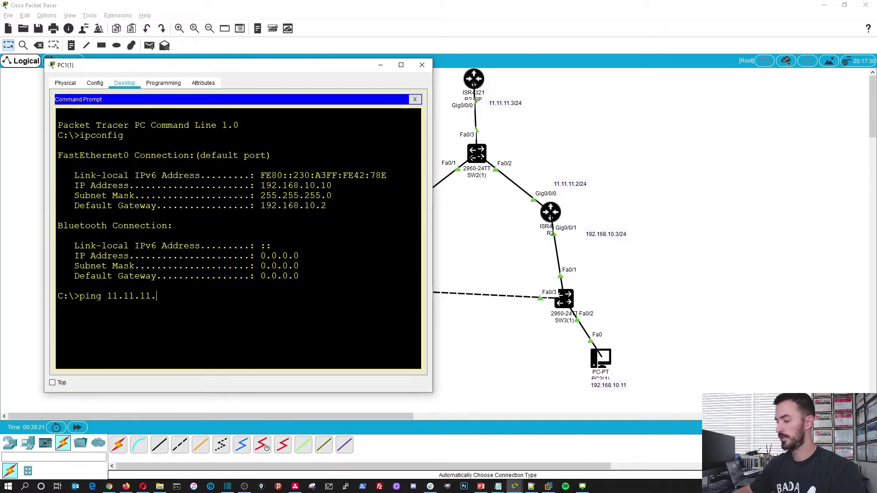
{"action": "key", "text": "Return"}
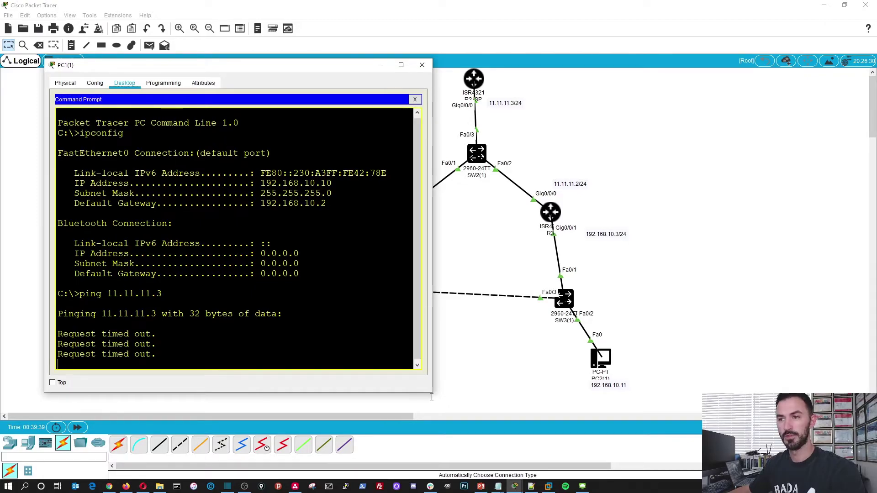
{"action": "left_click_drag", "start_coordinate": [432, 393], "coordinate": [505, 424]}
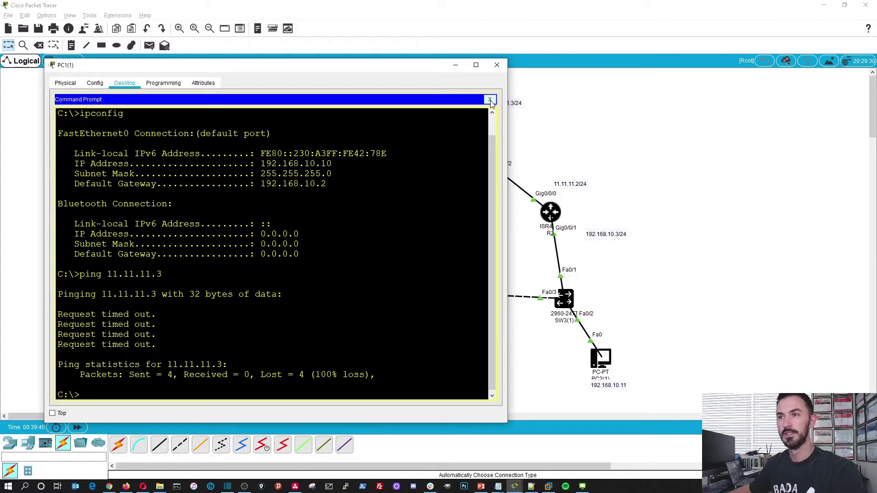
Close PC1 and display R1's routing table with show ip route, showing only connected routes
{"action": "left_click", "coordinate": [490, 100]}
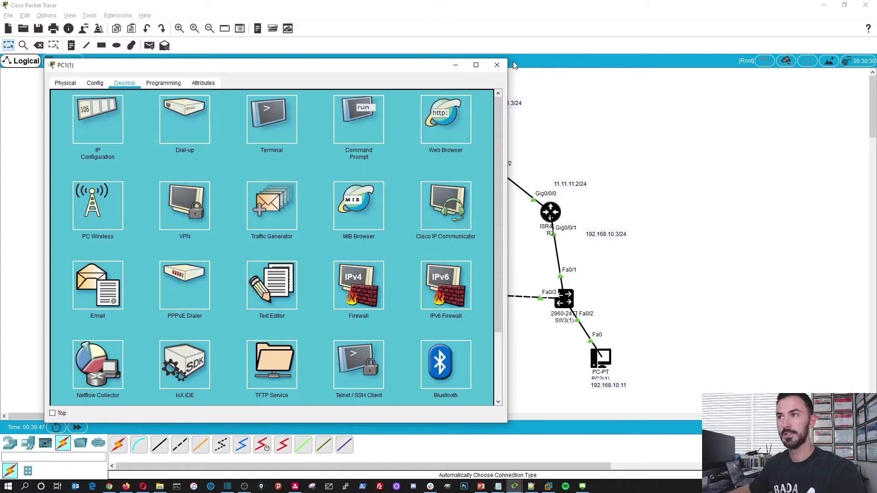
{"action": "left_click", "coordinate": [497, 65]}
{"action": "left_click", "coordinate": [373, 356]}
{"action": "left_click", "coordinate": [622, 74]}
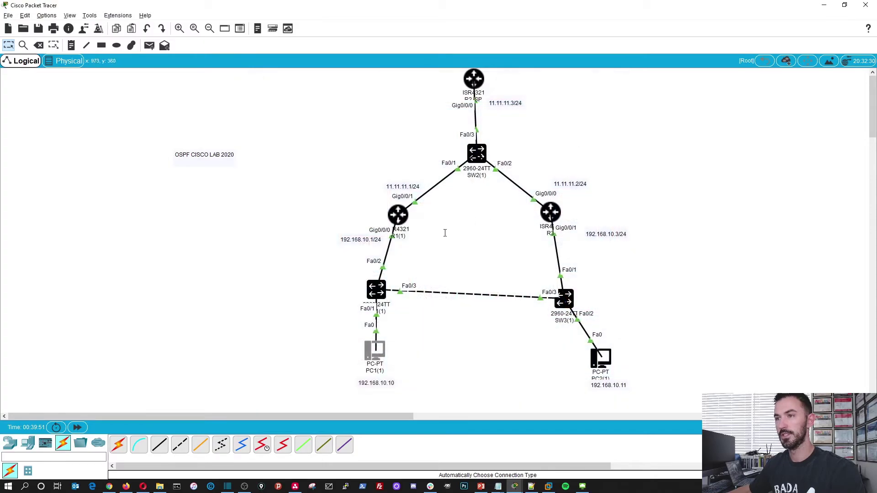
{"action": "left_click", "coordinate": [398, 219]}
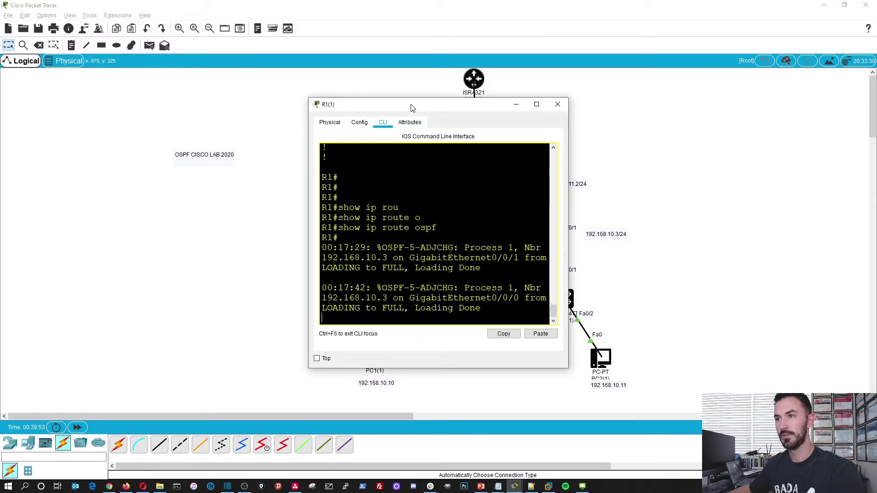
{"action": "double_click", "coordinate": [413, 105]}
{"action": "key", "text": "Return"}
{"action": "key", "text": "Return"}
{"action": "key", "text": "Return"}
{"action": "key", "text": "Return"}
{"action": "type", "text": "show ip ro"}
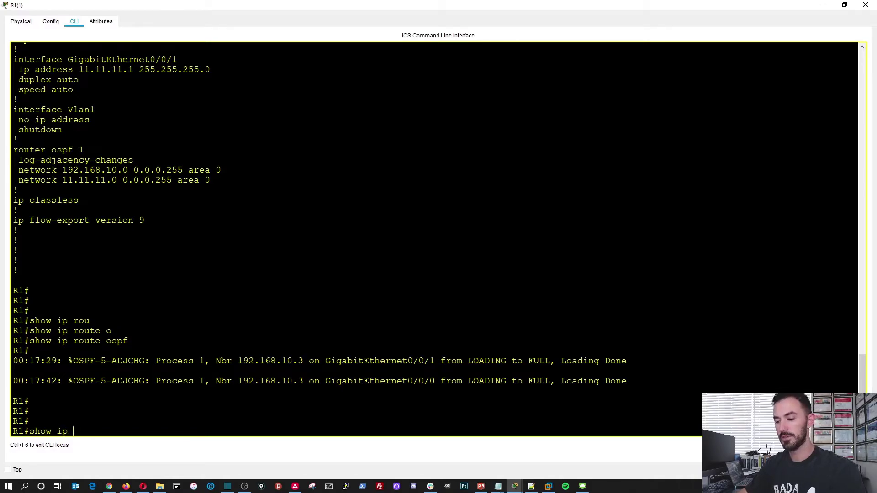
{"action": "key", "text": "Tab"}
{"action": "key", "text": "Return"}
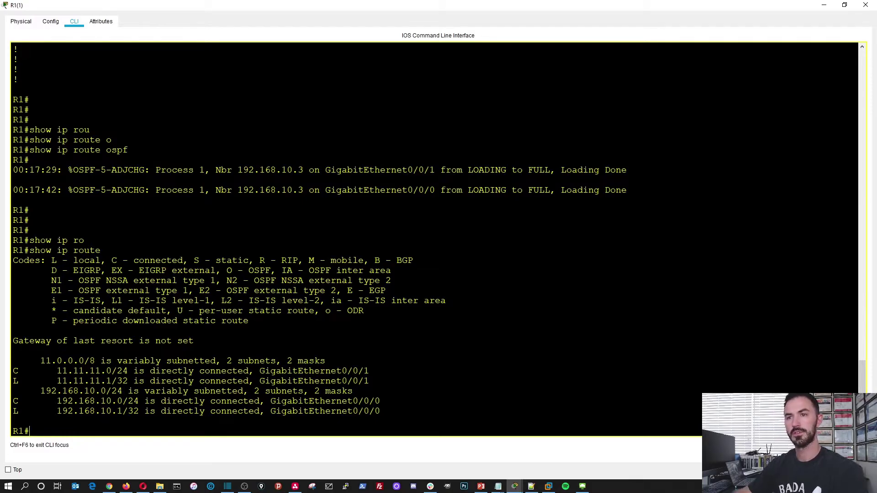
Run show ip ospf on R1 to confirm router ID 192.168.10.1, then close R1's CLI
{"action": "type", "text": "show ip "}
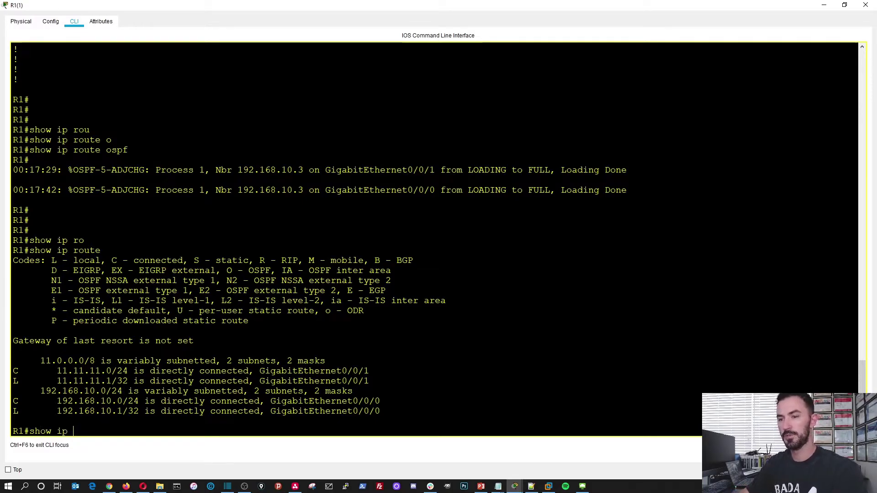
{"action": "type", "text": "o"}
{"action": "key", "text": "Tab"}
{"action": "key", "text": "Return"}
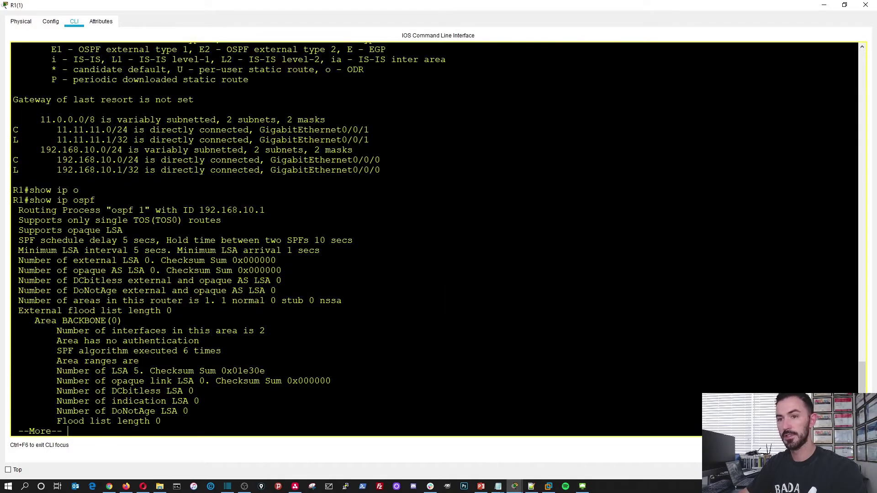
{"action": "key", "text": "space"}
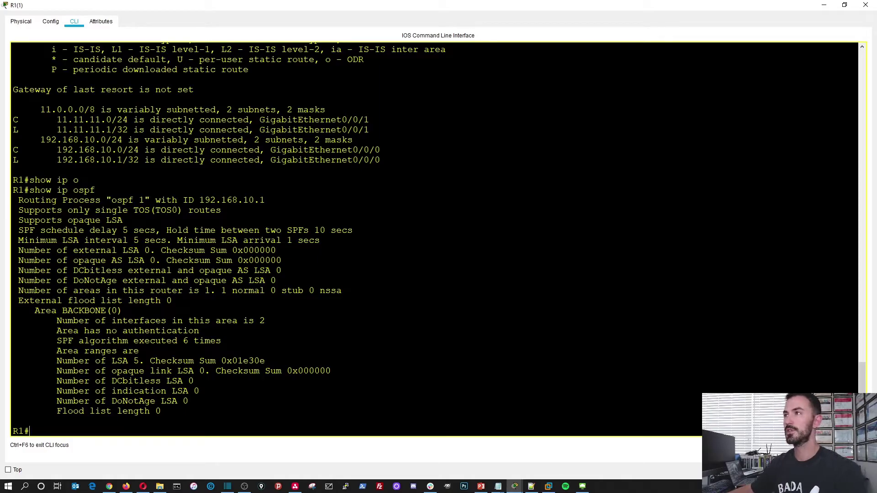
{"action": "left_click", "coordinate": [823, 5]}
{"action": "left_click", "coordinate": [374, 351]}
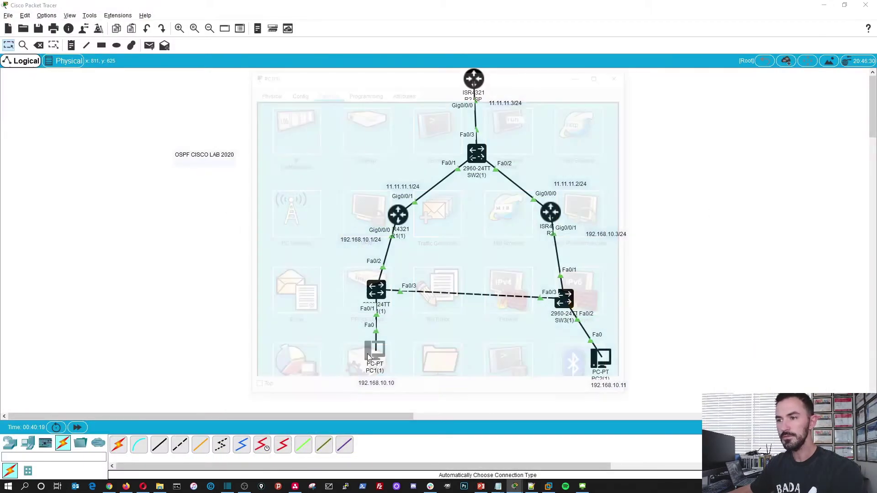
Edit PC1's IP configuration so the default gateway reads 192.168.10.1 instead of 192.168.10.2
{"action": "left_click_drag", "start_coordinate": [472, 77], "coordinate": [610, 107]}
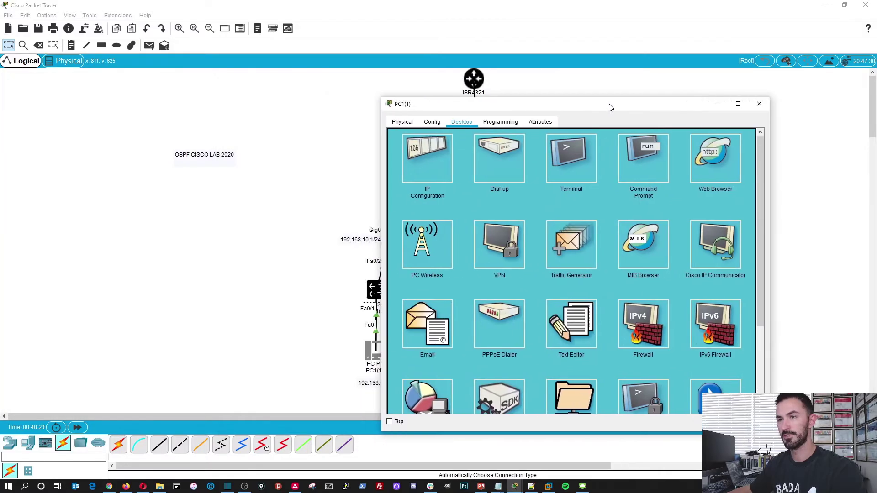
{"action": "left_click", "coordinate": [427, 160]}
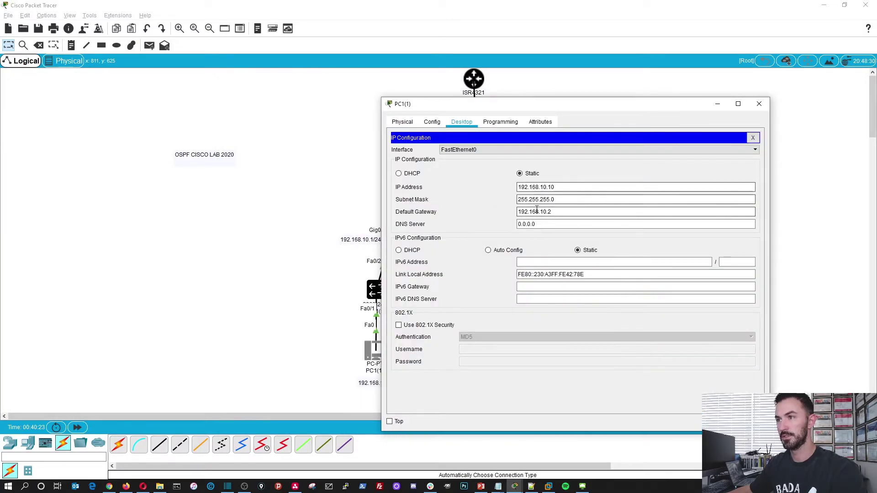
{"action": "left_click_drag", "start_coordinate": [578, 106], "coordinate": [643, 90]}
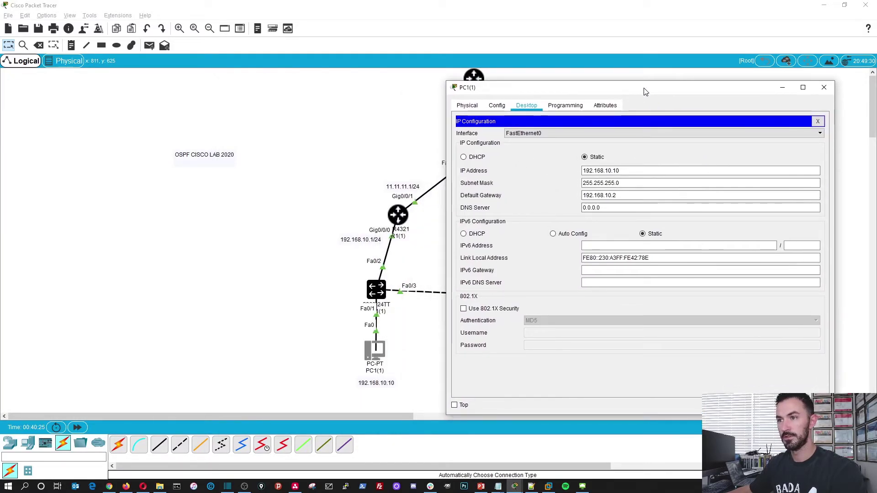
{"action": "left_click", "coordinate": [622, 196]}
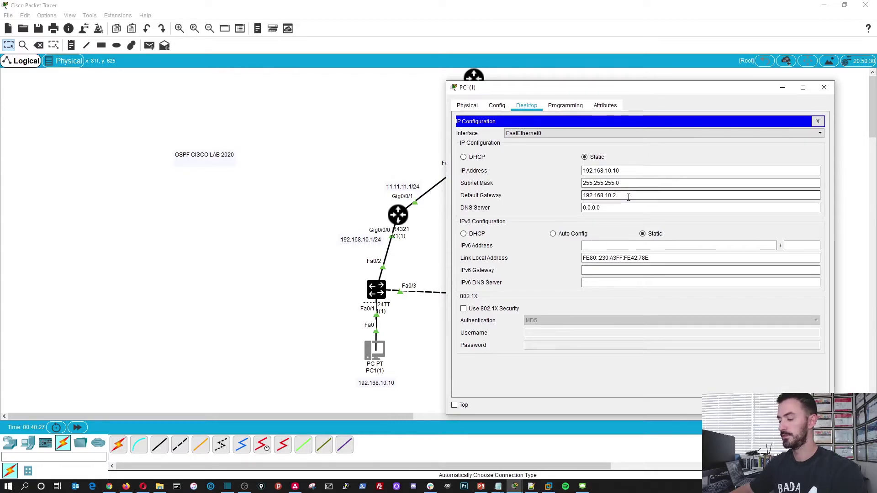
{"action": "key", "text": "BackSpace"}
{"action": "type", "text": "1"}
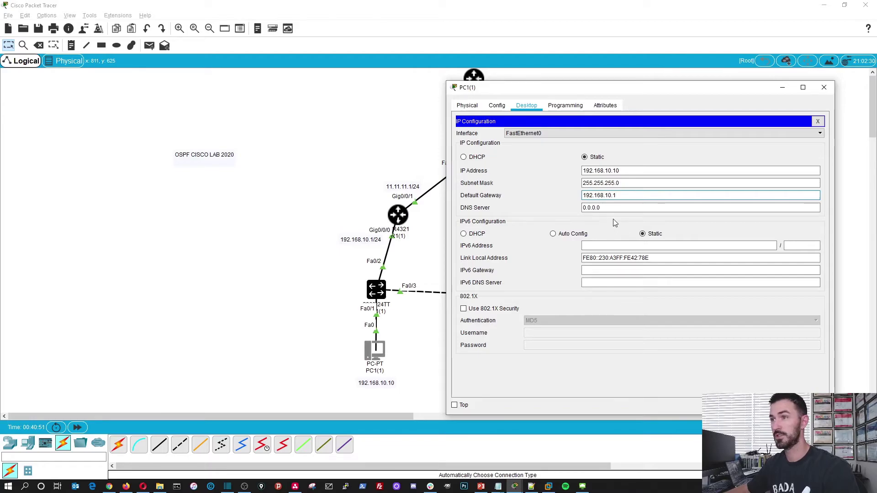
Ping the gateway 192.168.10.1 from PC1's command prompt
{"action": "left_click", "coordinate": [818, 121]}
{"action": "left_click", "coordinate": [709, 137]}
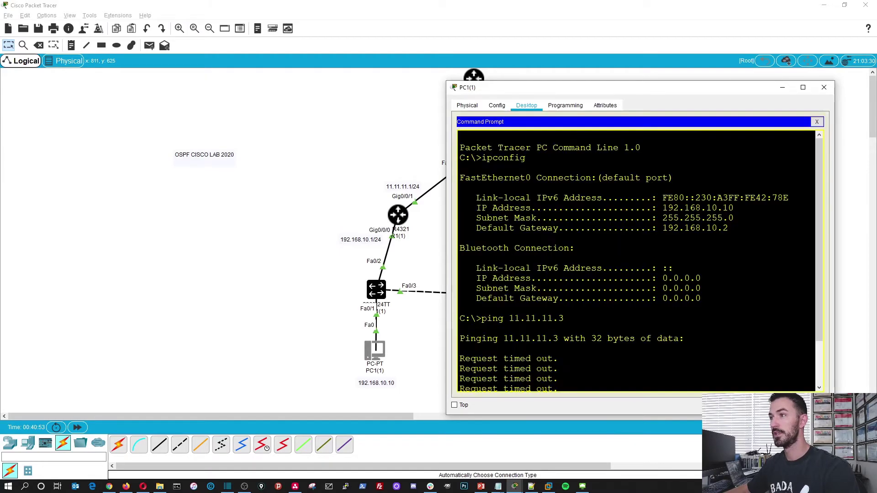
{"action": "key", "text": "Return"}
{"action": "key", "text": "Return"}
{"action": "key", "text": "Return"}
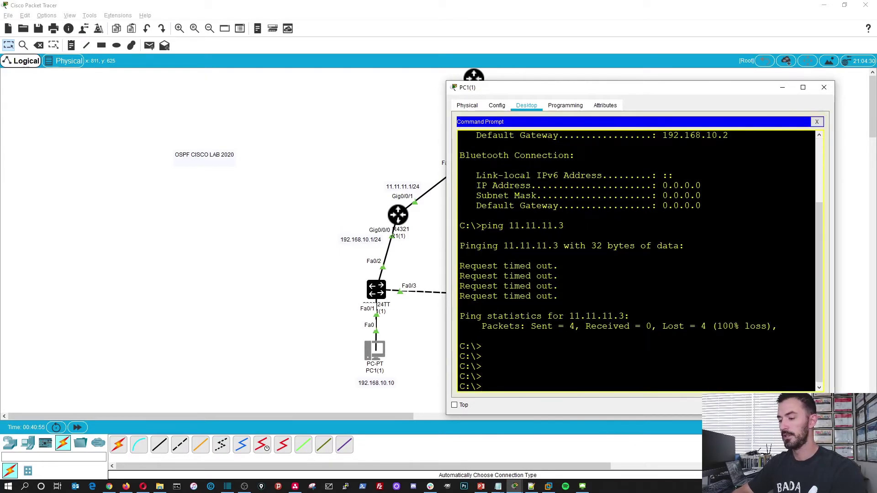
{"action": "type", "text": "ping 192.16"}
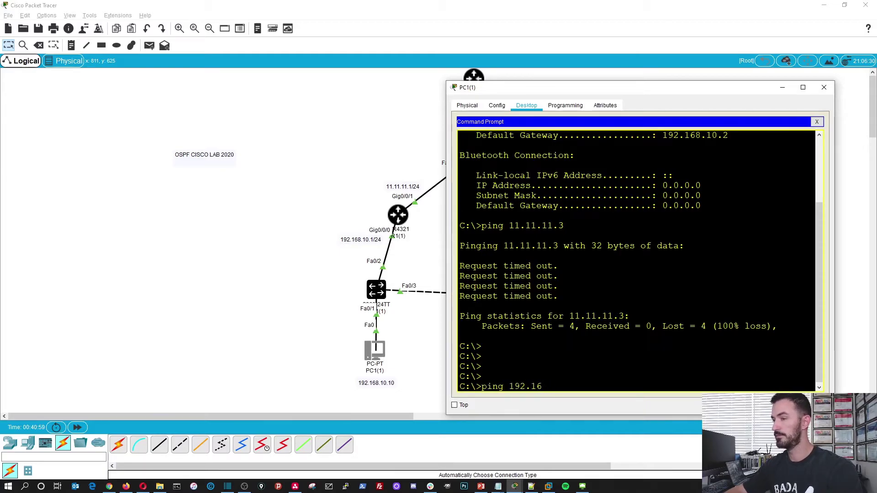
{"action": "type", "text": "8.10.1"}
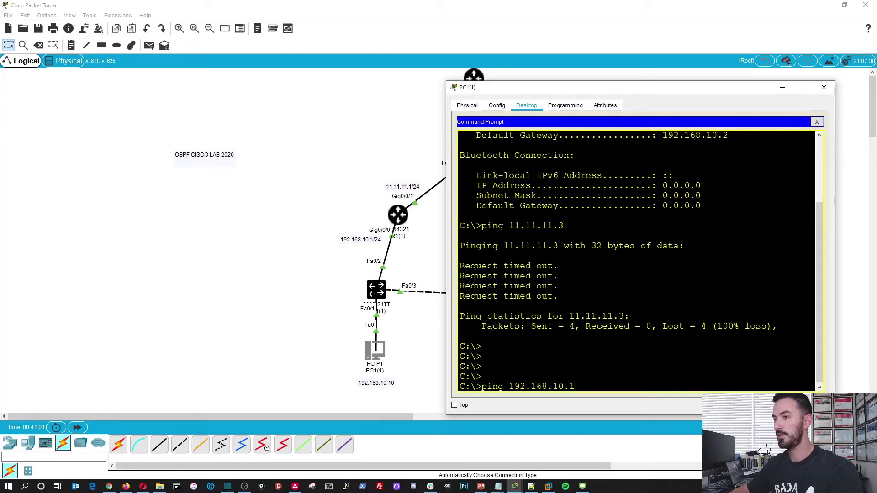
{"action": "key", "text": "Return"}
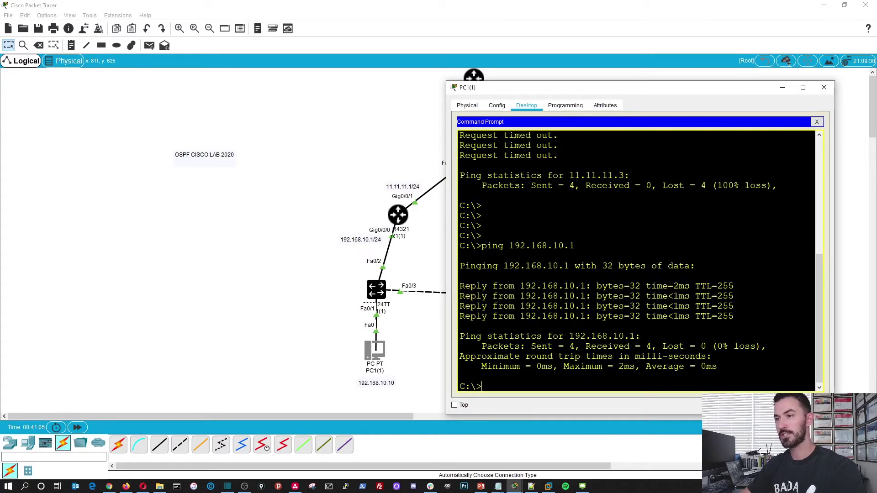
Ping 11.11.11.3 twice from PC1, the last run with 0% loss, then close PC1
{"action": "key", "text": "Up"}
{"action": "key", "text": "Up"}
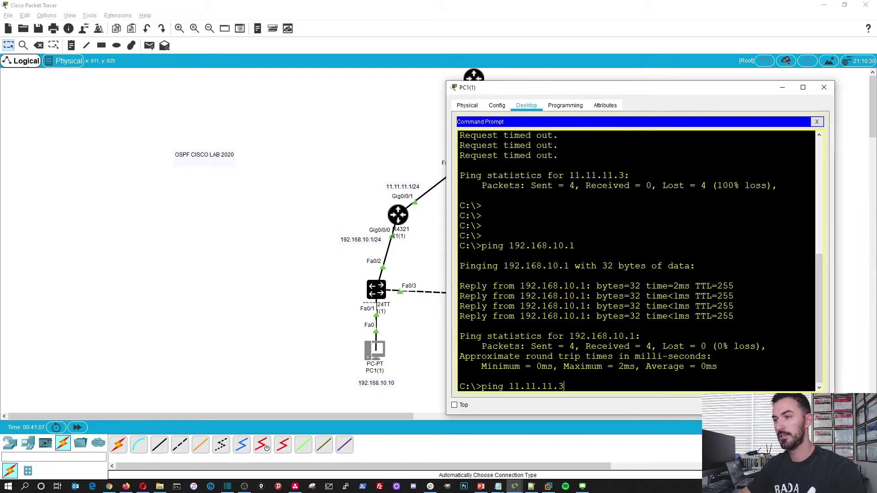
{"action": "key", "text": "Return"}
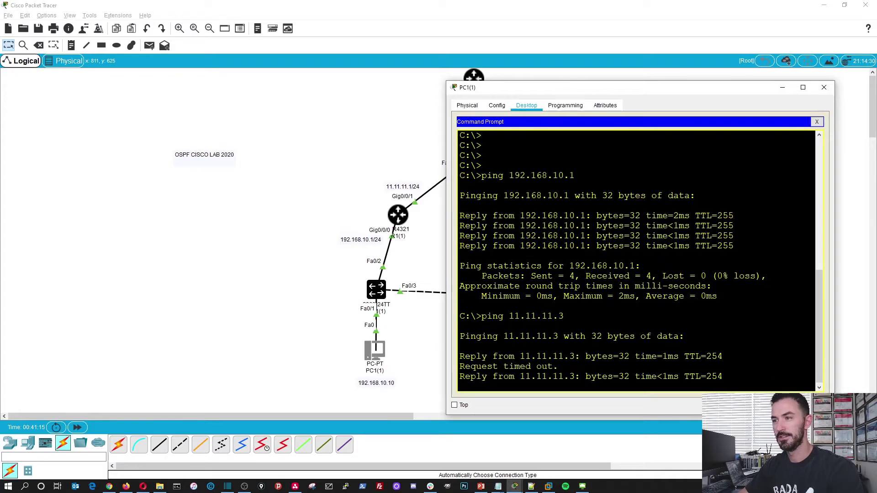
{"action": "key", "text": "Up"}
{"action": "key", "text": "Return"}
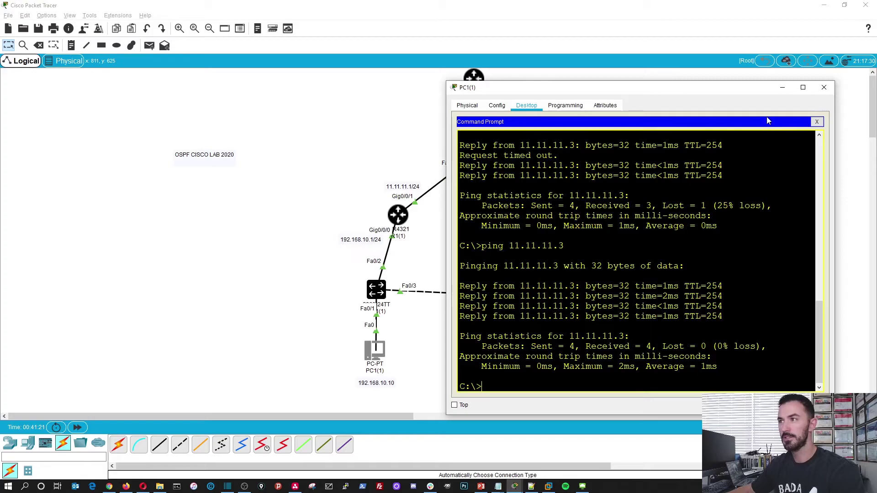
{"action": "left_click", "coordinate": [823, 89]}
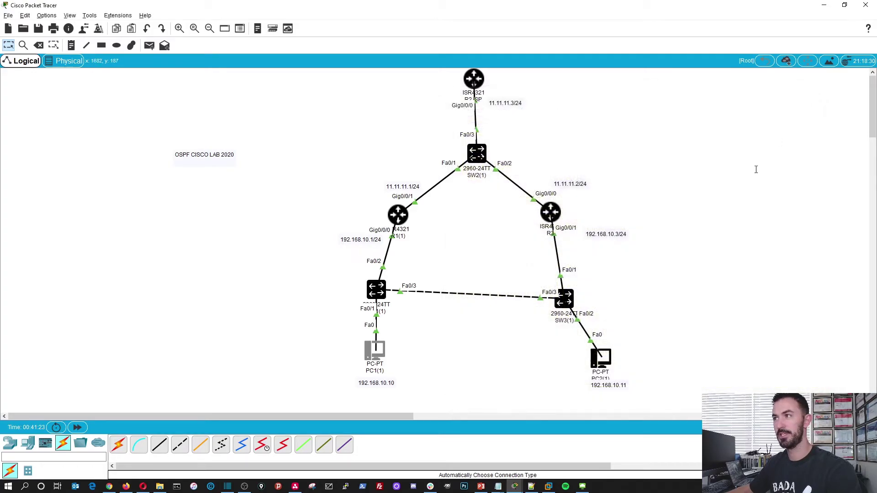
Change PC2's default gateway to 192.168.10.1 in its IP configuration
{"action": "left_click", "coordinate": [601, 360]}
{"action": "left_click", "coordinate": [296, 91]}
{"action": "left_click", "coordinate": [325, 91]}
{"action": "left_click", "coordinate": [290, 119]}
{"action": "left_click", "coordinate": [424, 181]}
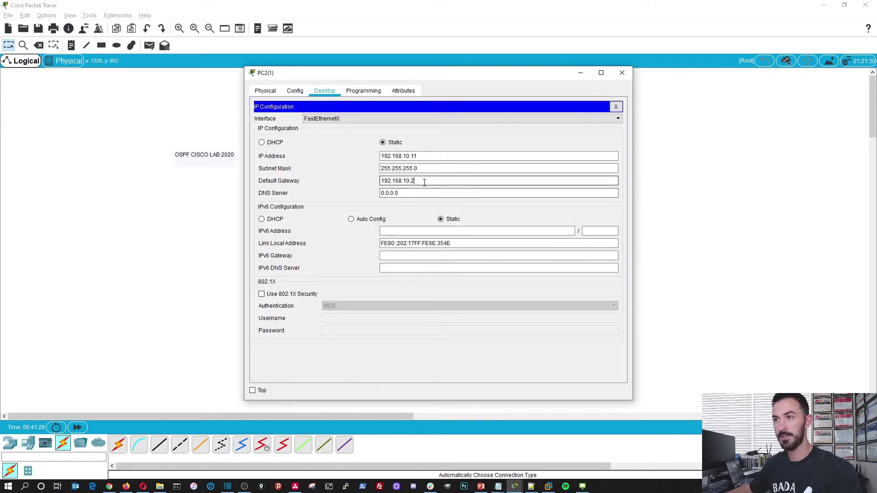
{"action": "key", "text": "BackSpace"}
{"action": "type", "text": "1"}
{"action": "left_click", "coordinate": [615, 106]}
{"action": "left_click", "coordinate": [623, 72]}
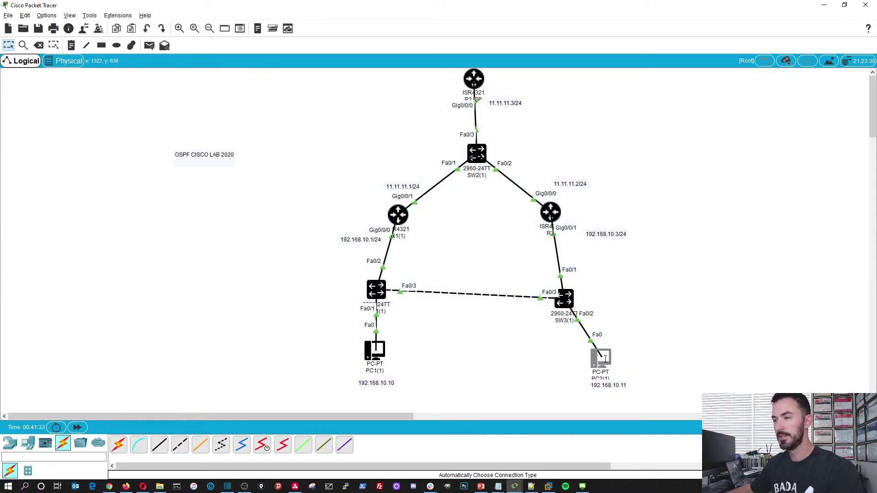
Run ipconfig on PC2 and ping gateway 192.168.10.1 with 0% loss
{"action": "left_click", "coordinate": [602, 357]}
{"action": "left_click", "coordinate": [505, 123]}
{"action": "left_click_drag", "start_coordinate": [505, 74], "coordinate": [692, 81]}
{"action": "type", "text": "ipc"}
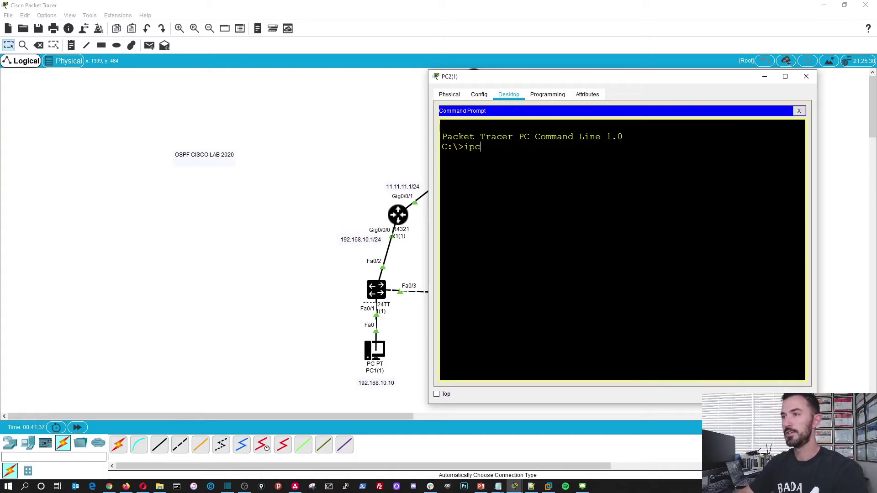
{"action": "type", "text": "onfig"}
{"action": "key", "text": "Return"}
{"action": "type", "text": "ping 192.168.10.1"}
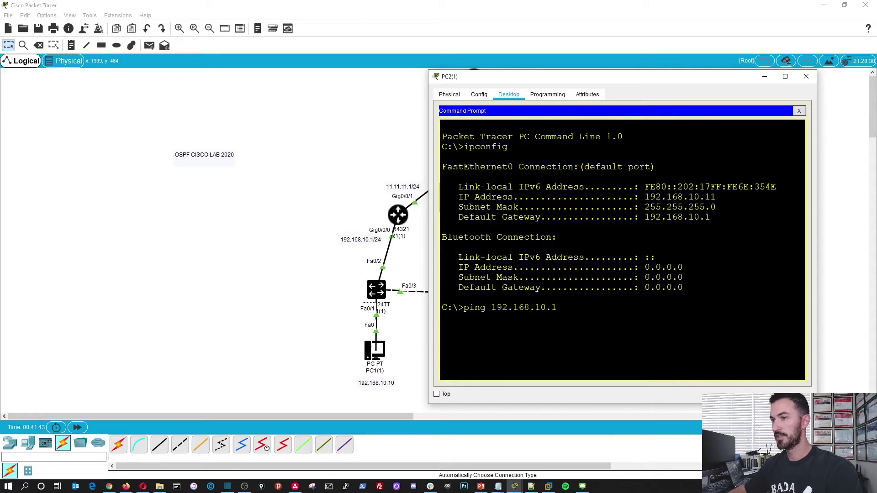
{"action": "key", "text": "Return"}
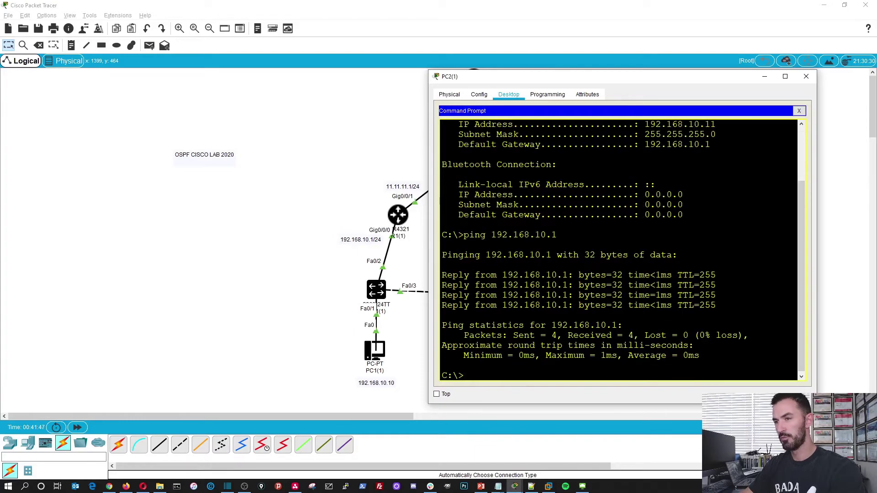
Ping the ISP router 11.11.11.3 from PC2
{"action": "type", "text": "ping"}
{"action": "key", "text": "BackSpace"}
{"action": "key", "text": "BackSpace"}
{"action": "key", "text": "BackSpace"}
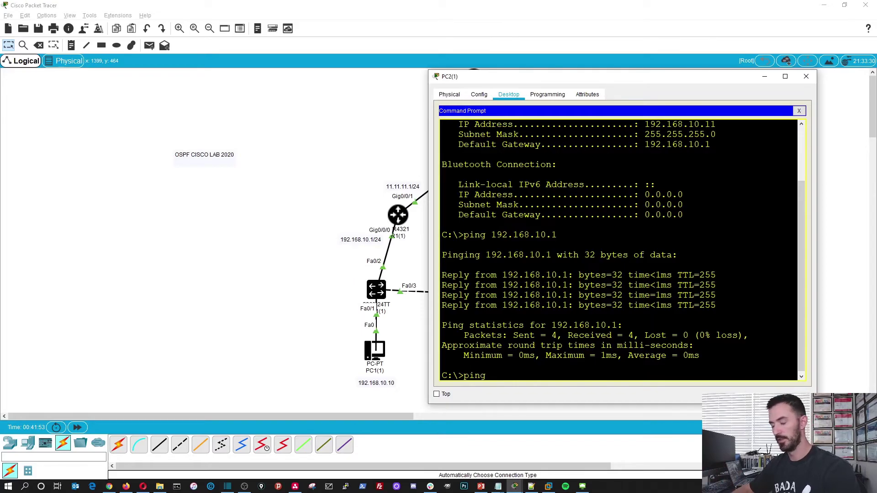
{"action": "type", "text": "ing "}
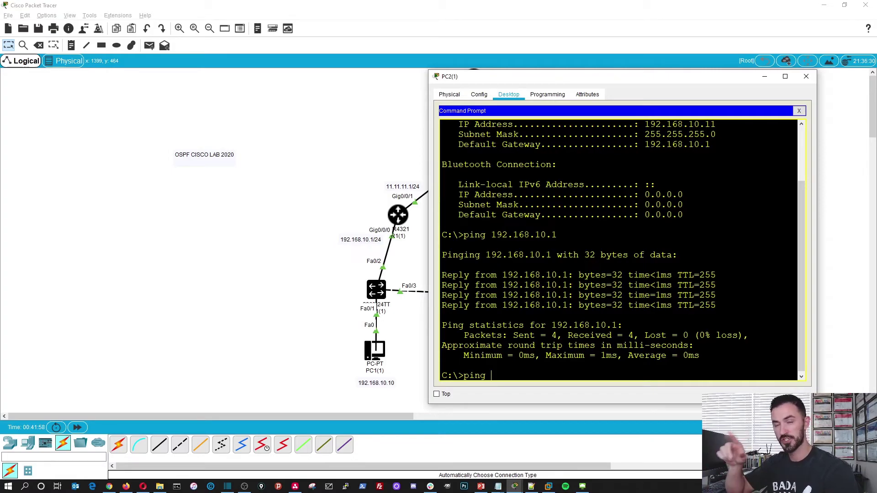
{"action": "type", "text": "11.11.11.3"}
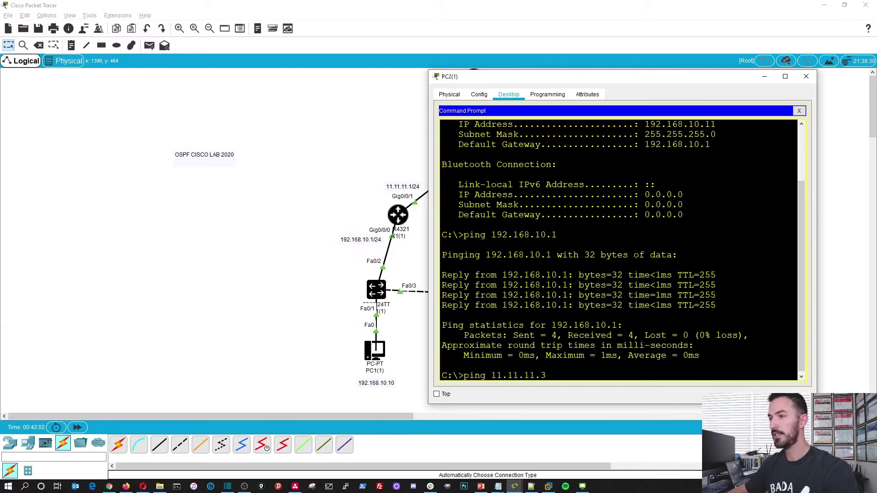
{"action": "key", "text": "Return"}
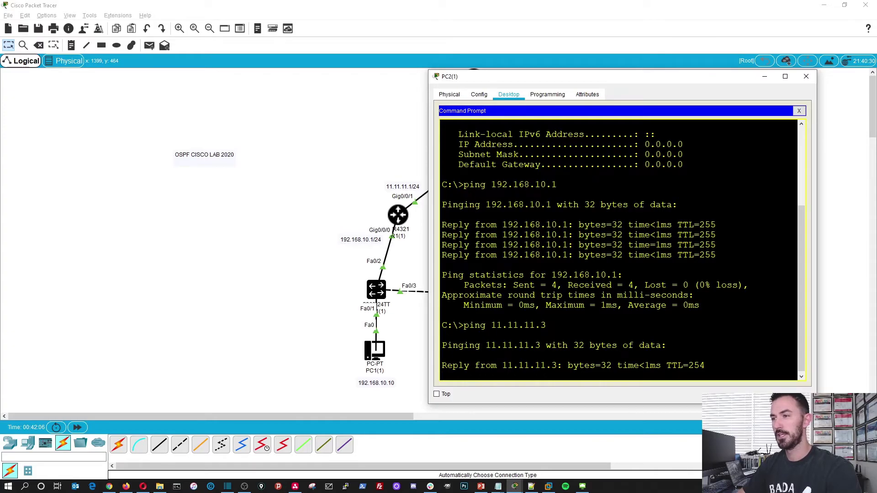
Open PC1's command prompt beside PC2's and run tracert 11.11.11.3, completing via 192.168.10.1
{"action": "left_click", "coordinate": [373, 351]}
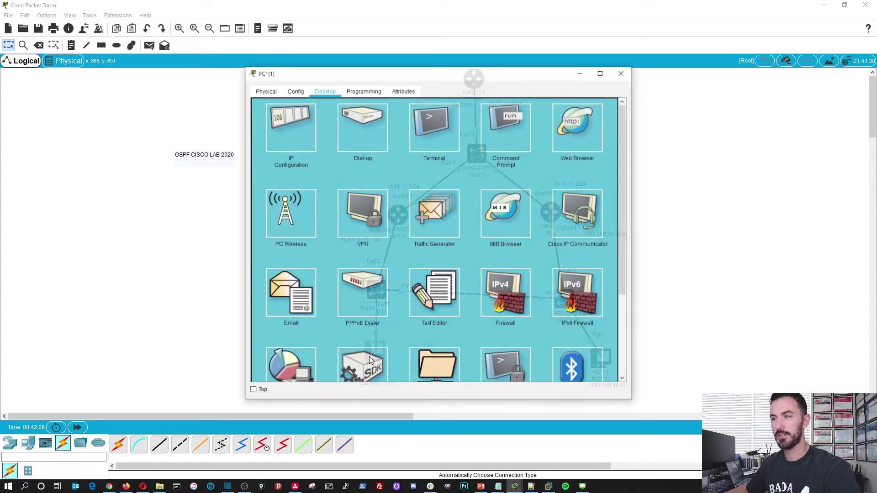
{"action": "left_click_drag", "start_coordinate": [489, 76], "coordinate": [276, 87]}
{"action": "left_click", "coordinate": [293, 137]}
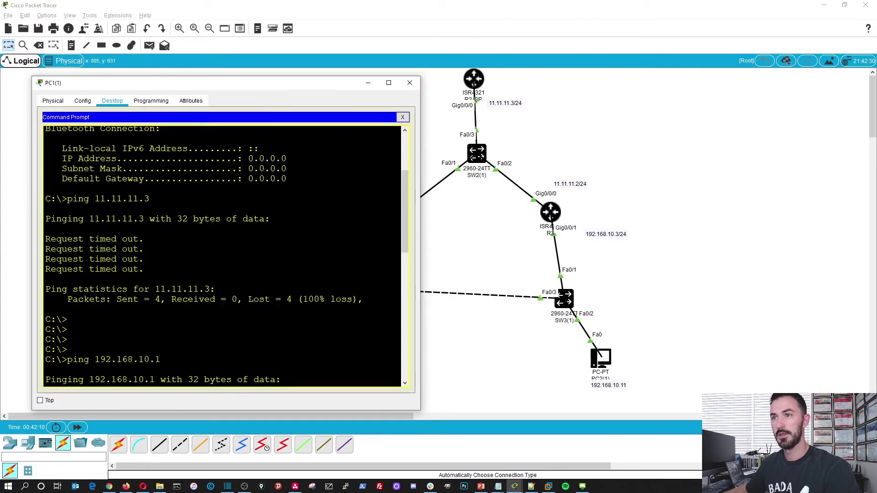
{"action": "key", "text": "alt+Tab"}
{"action": "key", "text": "alt+Tab"}
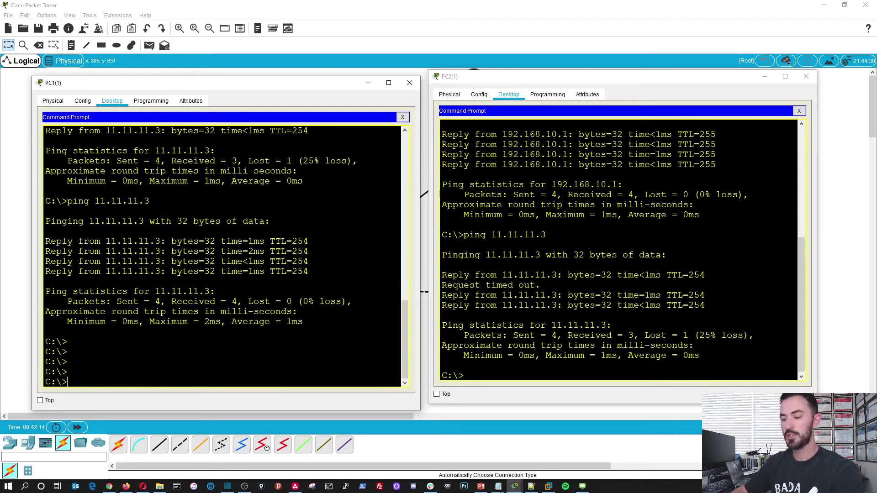
{"action": "type", "text": "tracer"}
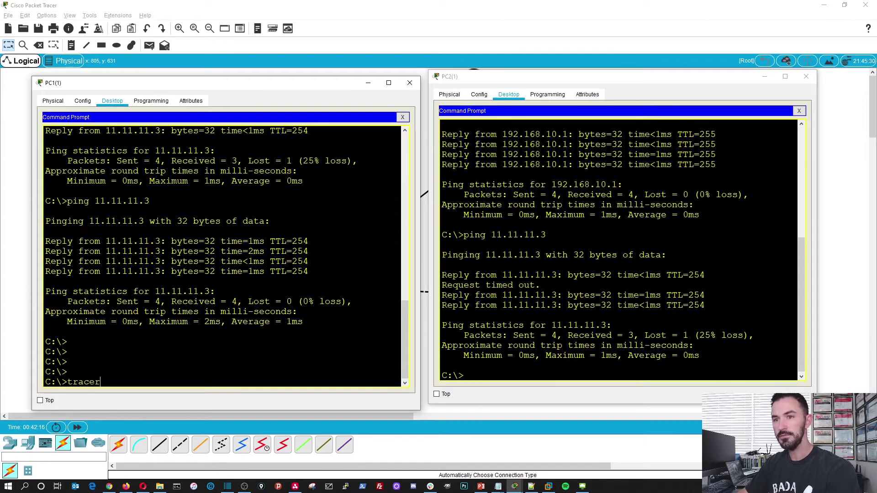
{"action": "type", "text": "t 11.11"}
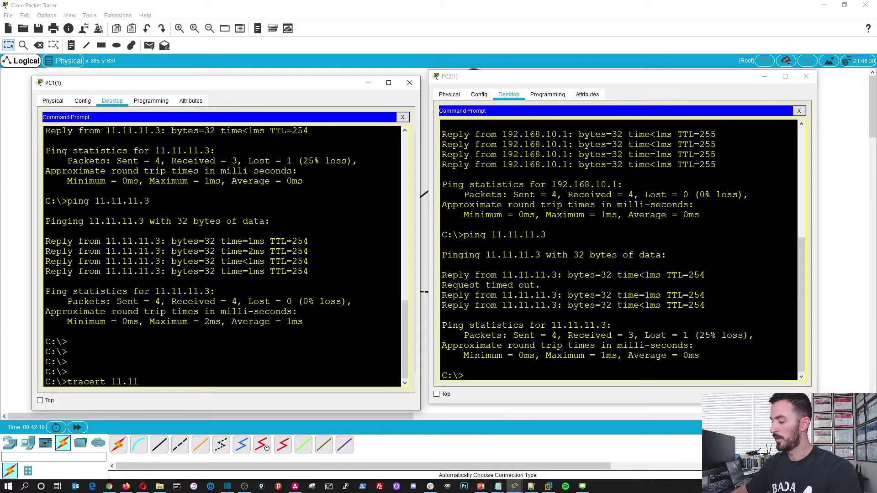
{"action": "type", "text": ".11.3"}
{"action": "key", "text": "Return"}
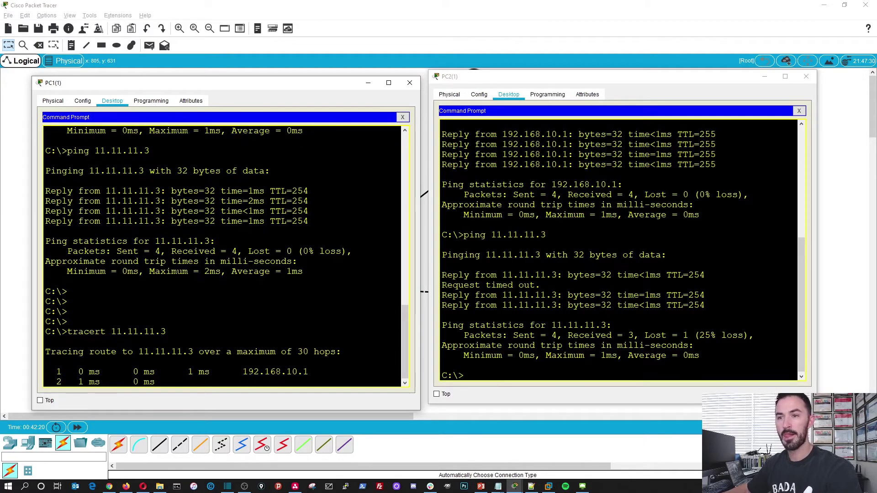
Run tracert 11.11.11.3 on PC2 as well
{"action": "key", "text": "alt+Tab"}
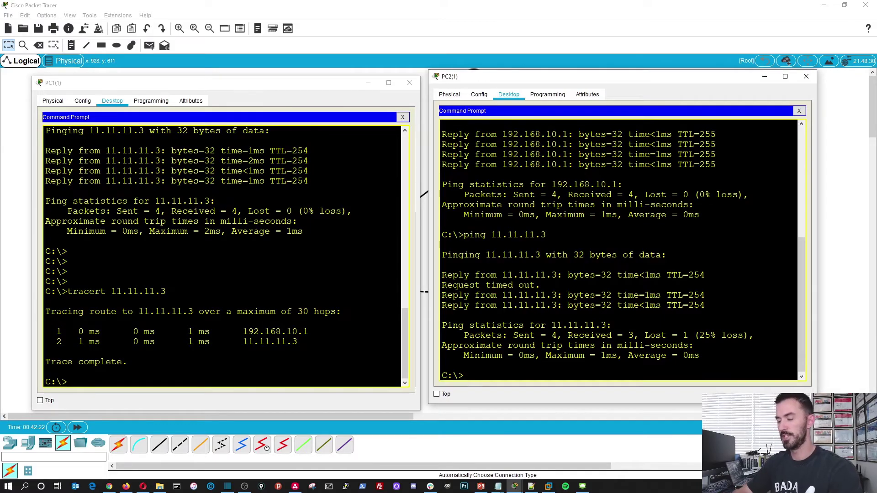
{"action": "type", "text": "p"}
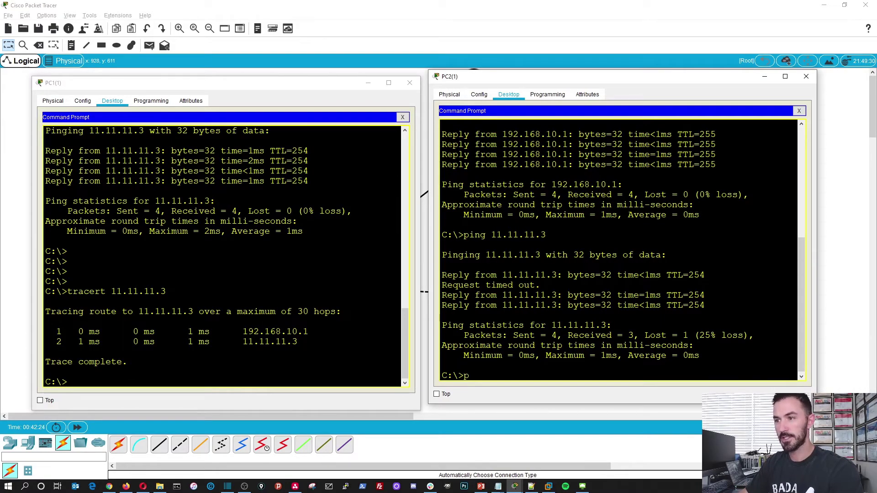
{"action": "type", "text": "ing tr"}
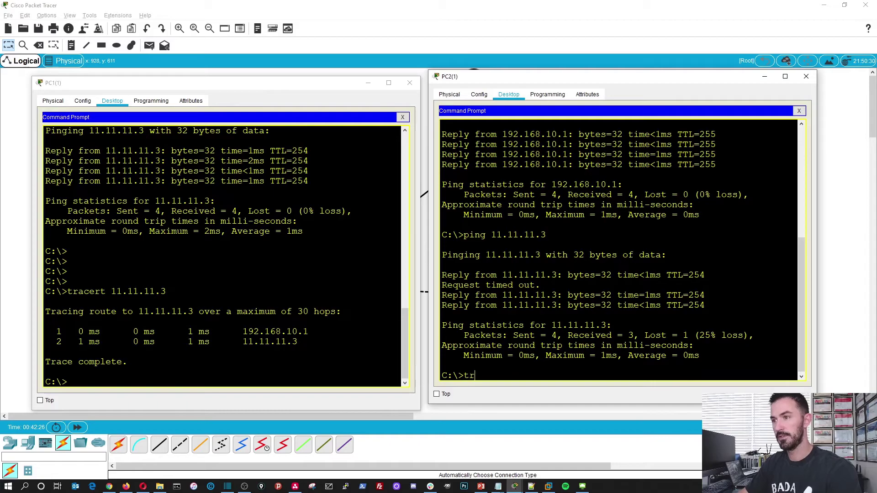
{"action": "type", "text": "acert 1"}
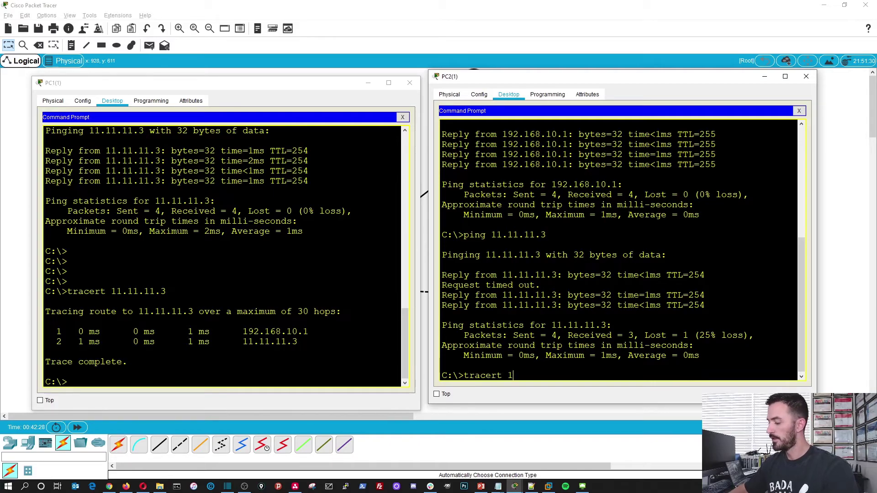
{"action": "type", "text": "1.11.11."}
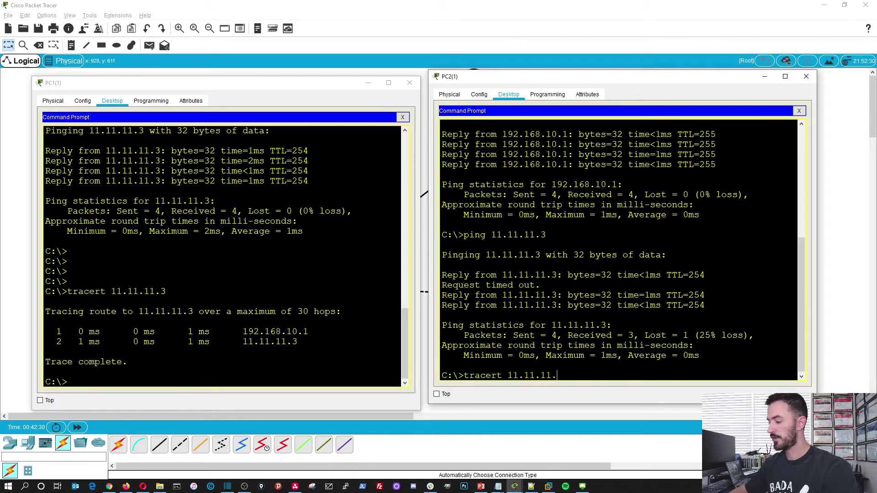
{"action": "type", "text": "3"}
{"action": "key", "text": "Return"}
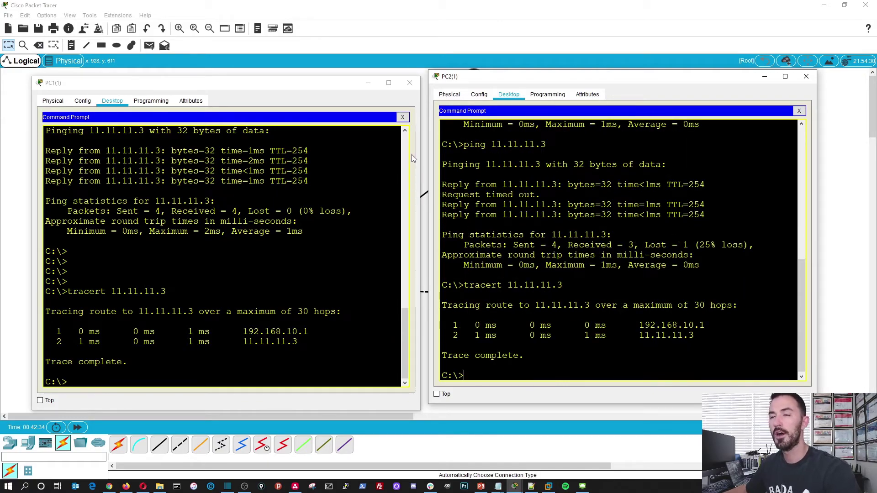
Move the PC windows aside, select every device and drag the whole topology to the right
{"action": "left_click", "coordinate": [368, 87]}
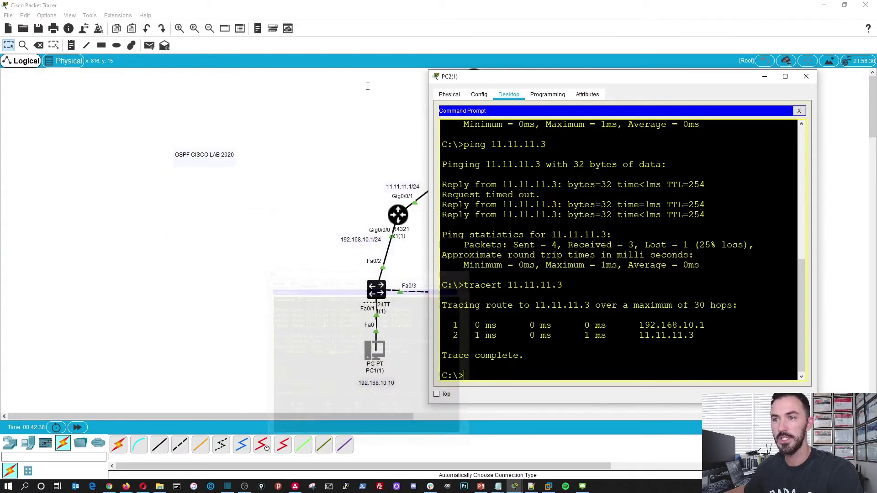
{"action": "left_click", "coordinate": [765, 77]}
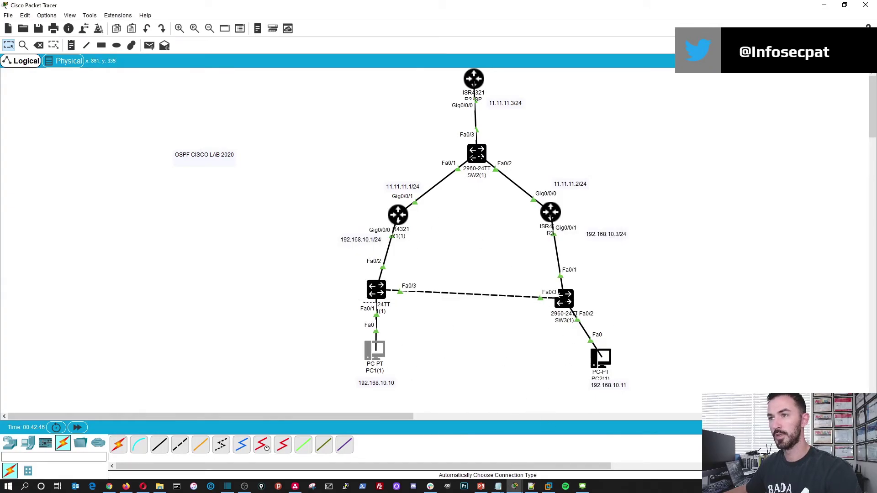
{"action": "mouse_move", "coordinate": [473, 74]}
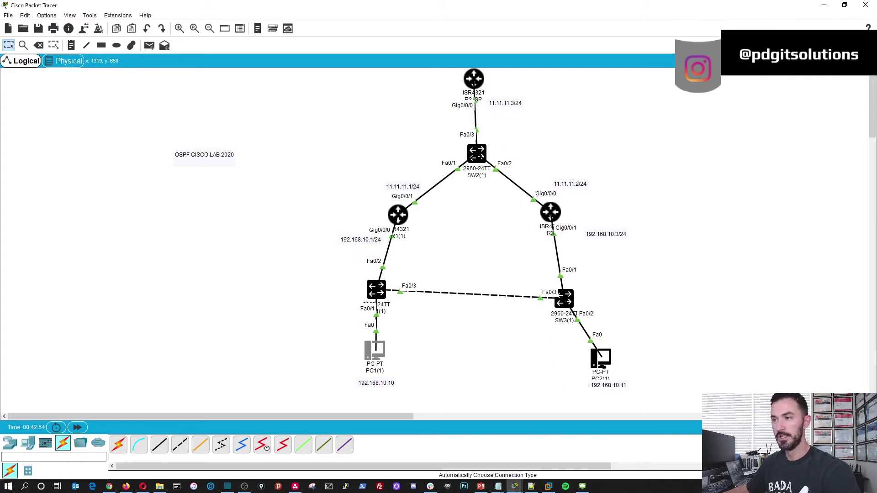
{"action": "left_click", "coordinate": [549, 486]}
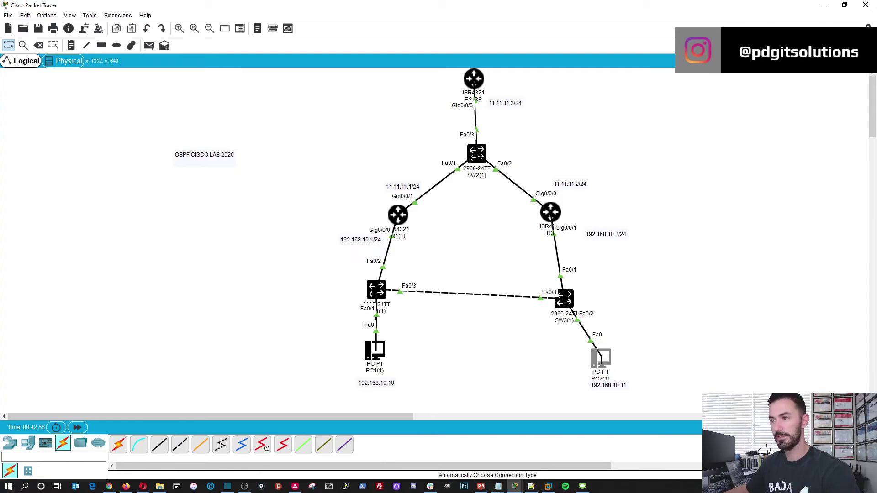
{"action": "left_click_drag", "start_coordinate": [529, 81], "coordinate": [74, 77]}
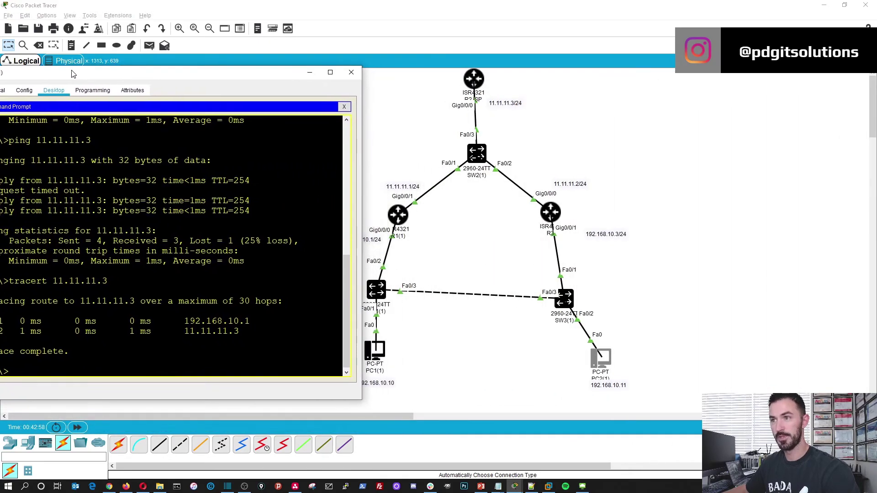
{"action": "left_click", "coordinate": [622, 369]}
{"action": "left_click_drag", "start_coordinate": [704, 391], "coordinate": [305, 69]}
{"action": "left_click_drag", "start_coordinate": [471, 157], "coordinate": [567, 159]}
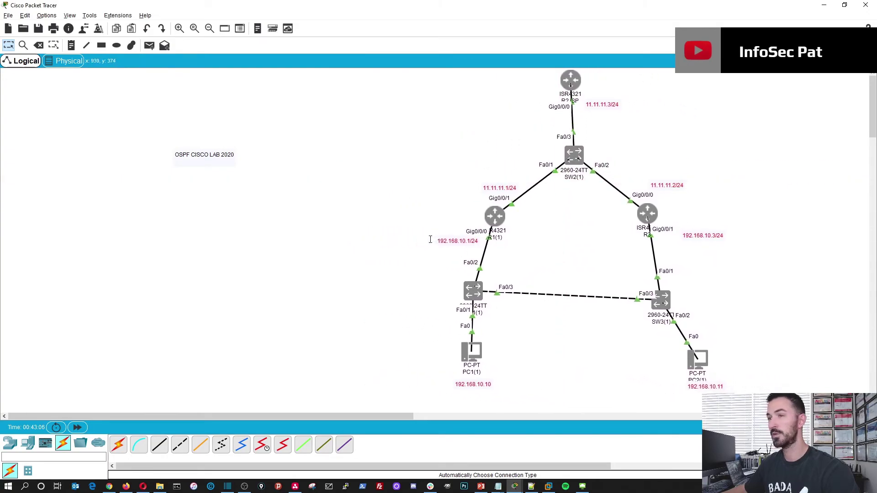
Rerun tracert 11.11.11.3 on PC1, again reaching it in two hops via 192.168.10.1
{"action": "left_click", "coordinate": [355, 406]}
{"action": "mouse_move", "coordinate": [514, 486]}
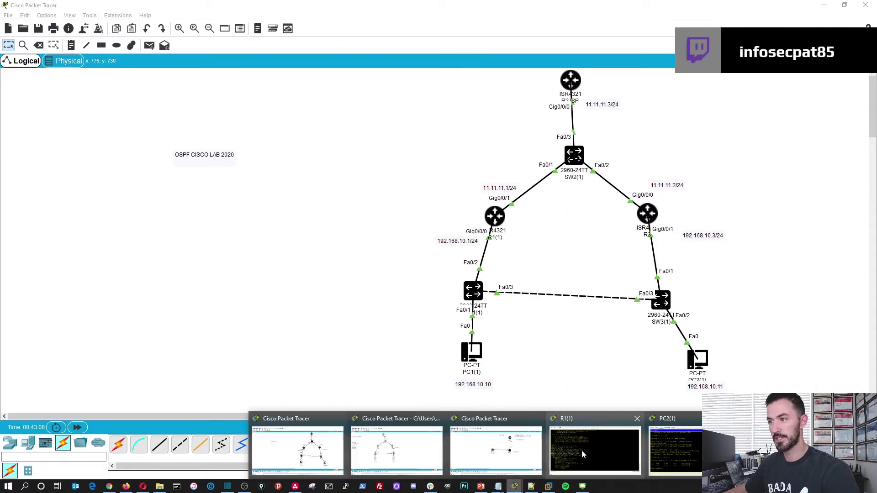
{"action": "left_click", "coordinate": [793, 450]}
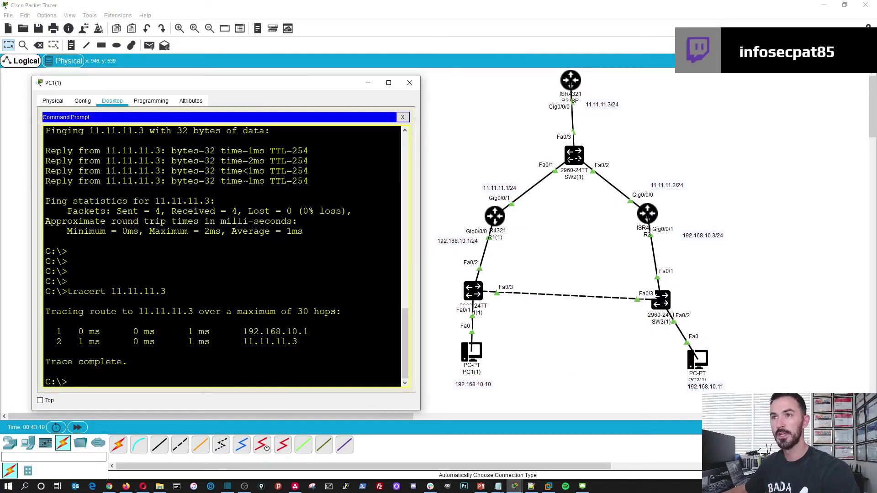
{"action": "left_click_drag", "start_coordinate": [211, 88], "coordinate": [202, 83]}
{"action": "key", "text": "Up"}
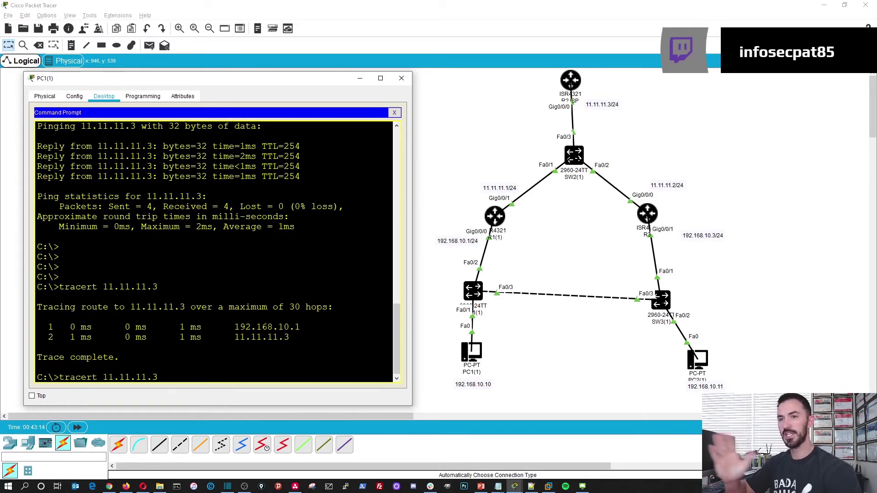
{"action": "key", "text": "Return"}
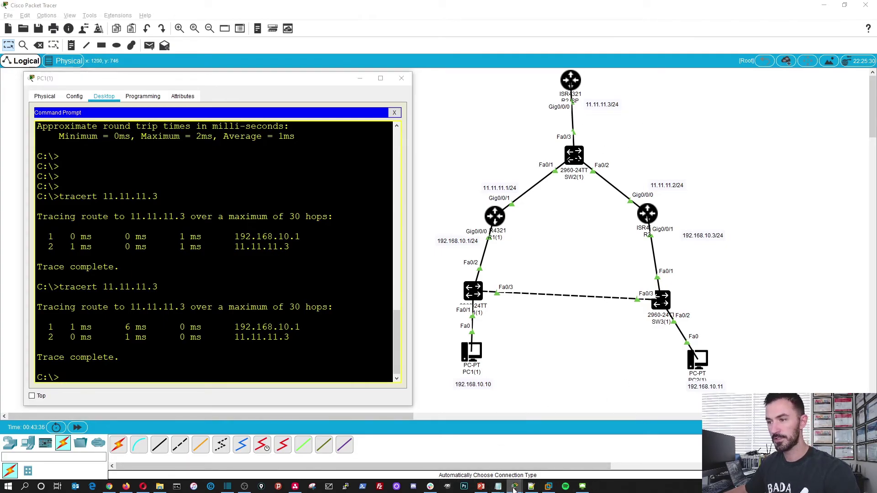
Bring PC2's prompt forward, run tracert 11.11.11.3 once more, then minimize PC1's window
{"action": "mouse_move", "coordinate": [515, 487]}
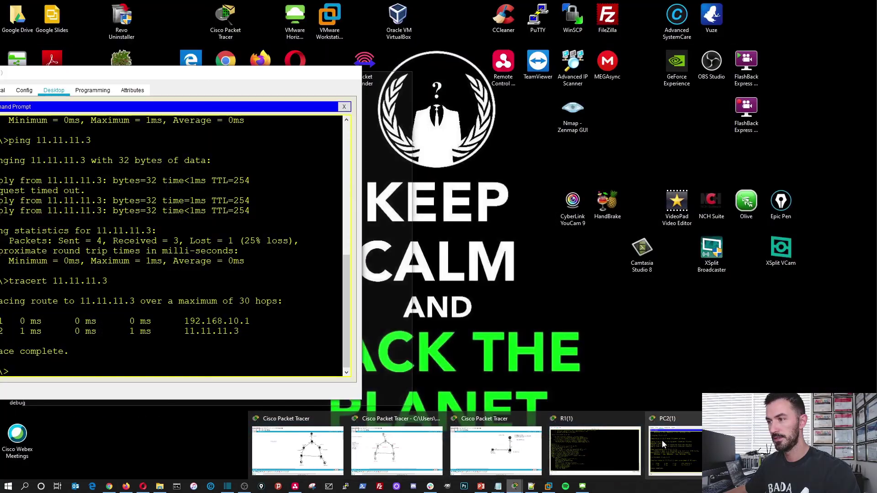
{"action": "left_click", "coordinate": [662, 440]}
{"action": "key", "text": "alt+Tab"}
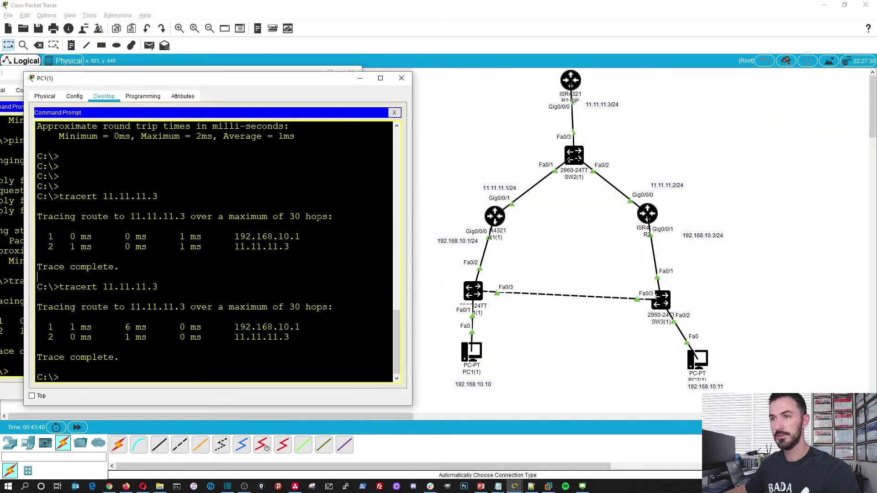
{"action": "key", "text": "Up"}
{"action": "key", "text": "Return"}
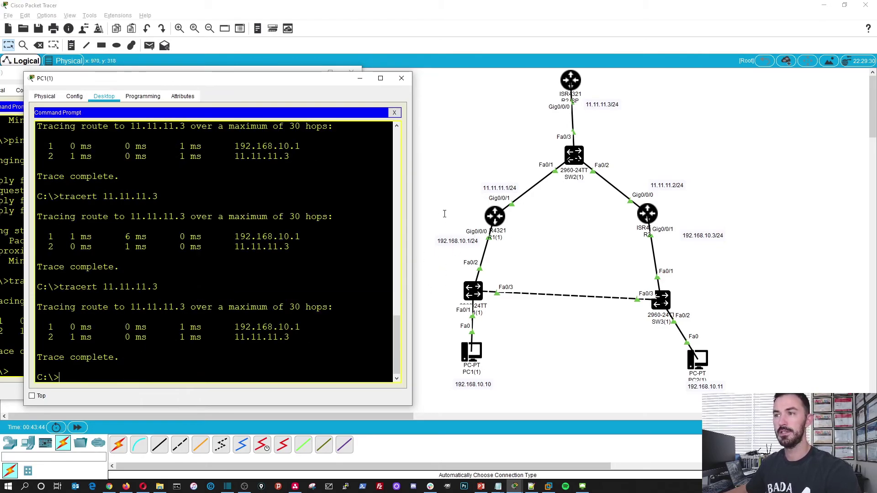
{"action": "left_click", "coordinate": [359, 78]}
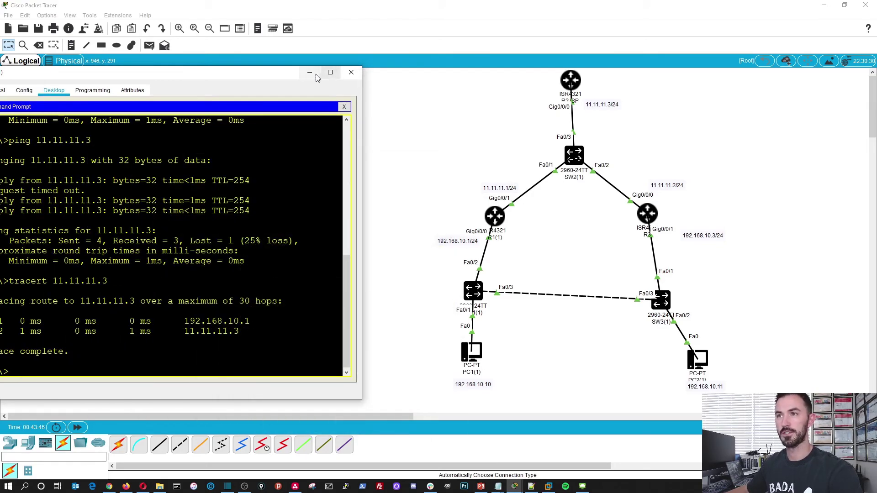
Minimize PC2's window, which shows its completed tracert to 11.11.11.3
{"action": "left_click", "coordinate": [330, 73]}
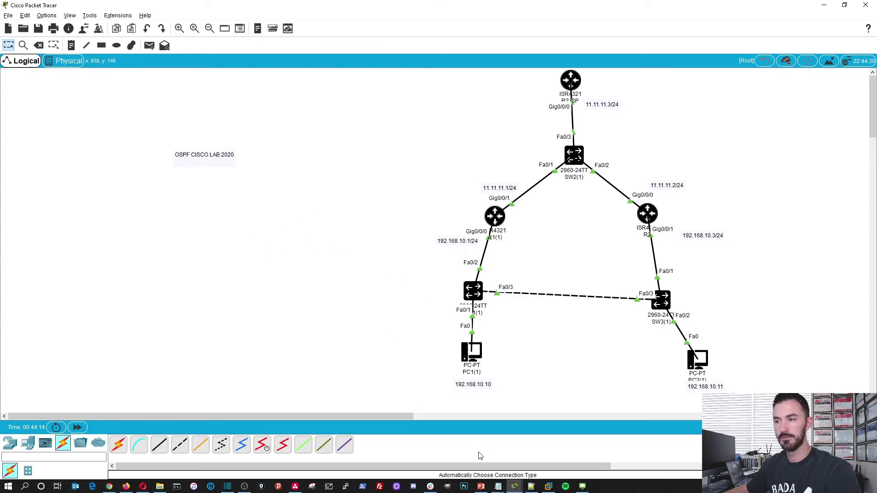
{"action": "left_click", "coordinate": [10, 443]}
{"action": "left_click", "coordinate": [118, 444]}
{"action": "left_click", "coordinate": [146, 252]}
{"action": "left_click", "coordinate": [146, 252]}
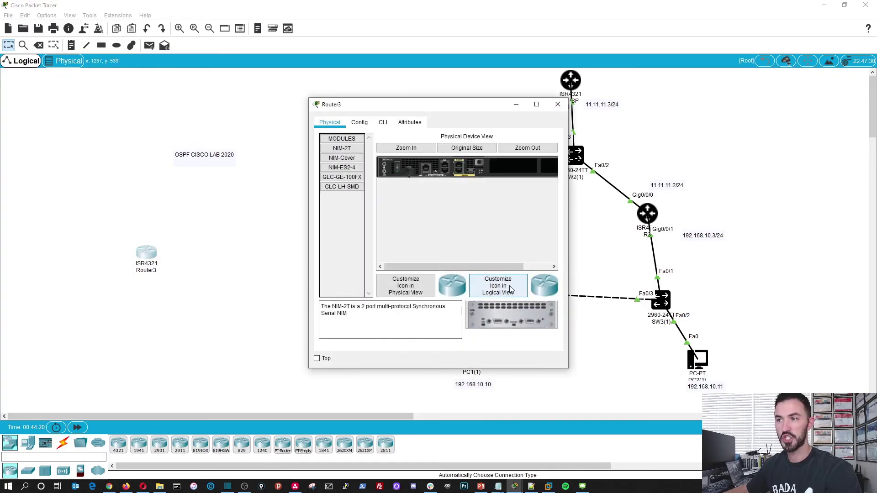
{"action": "left_click", "coordinate": [500, 293]}
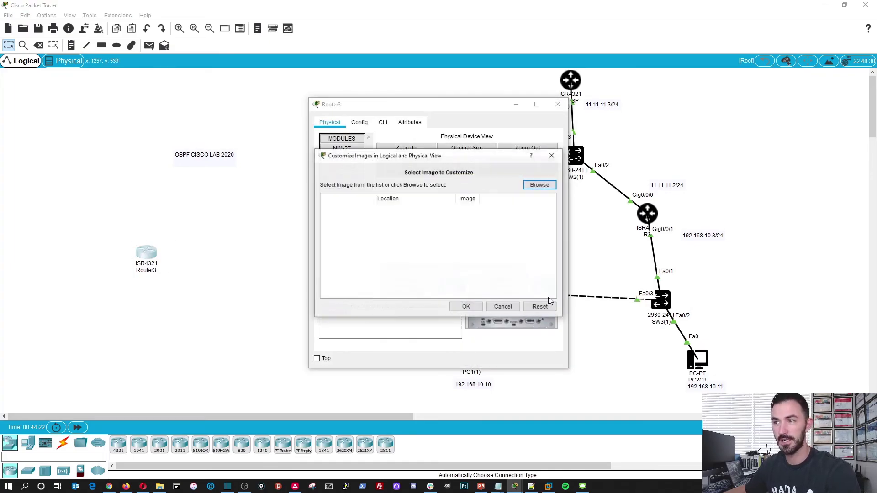
{"action": "left_click", "coordinate": [534, 189]}
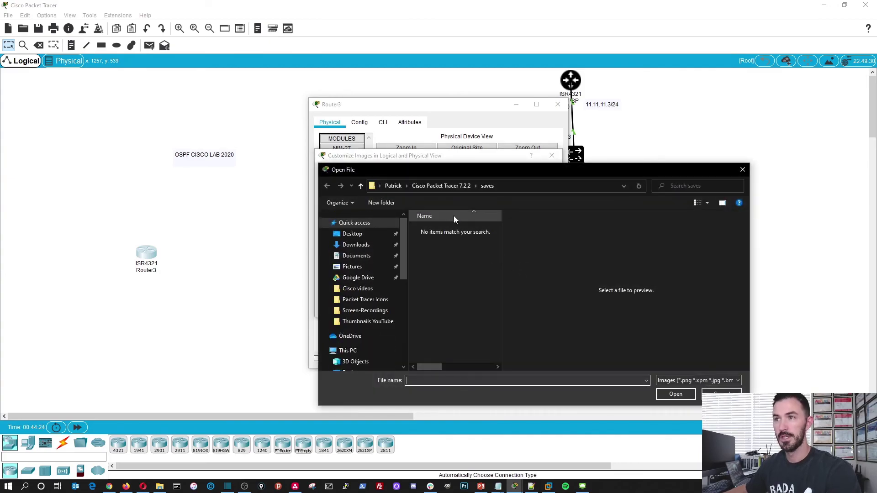
{"action": "left_click", "coordinate": [366, 258]}
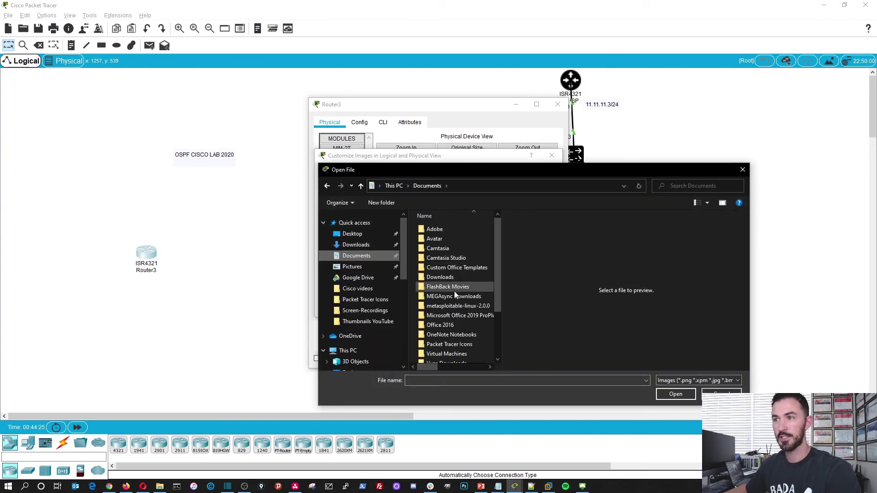
{"action": "left_click", "coordinate": [456, 347]}
{"action": "double_click", "coordinate": [457, 347]}
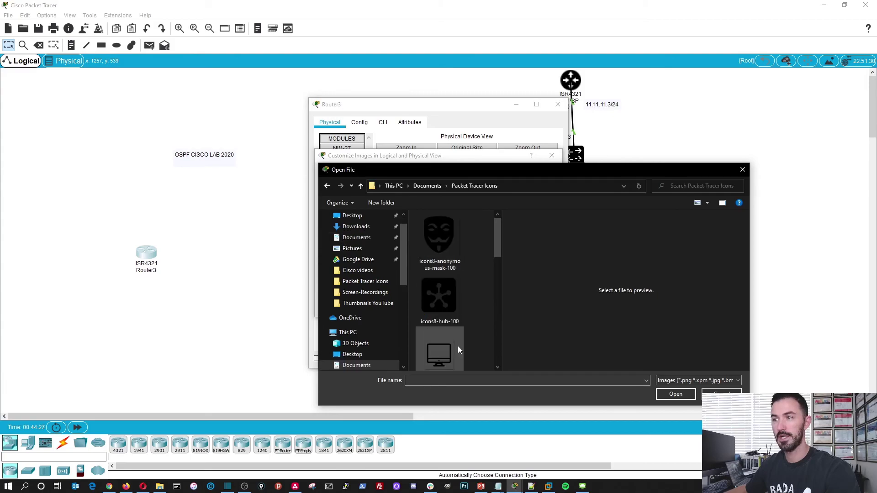
{"action": "left_click", "coordinate": [445, 240]}
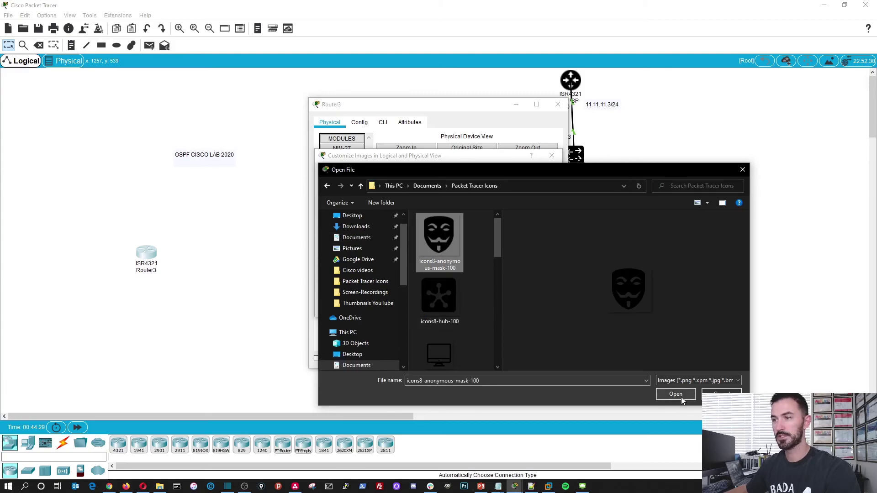
{"action": "left_click", "coordinate": [681, 395]}
{"action": "left_click", "coordinate": [556, 108]}
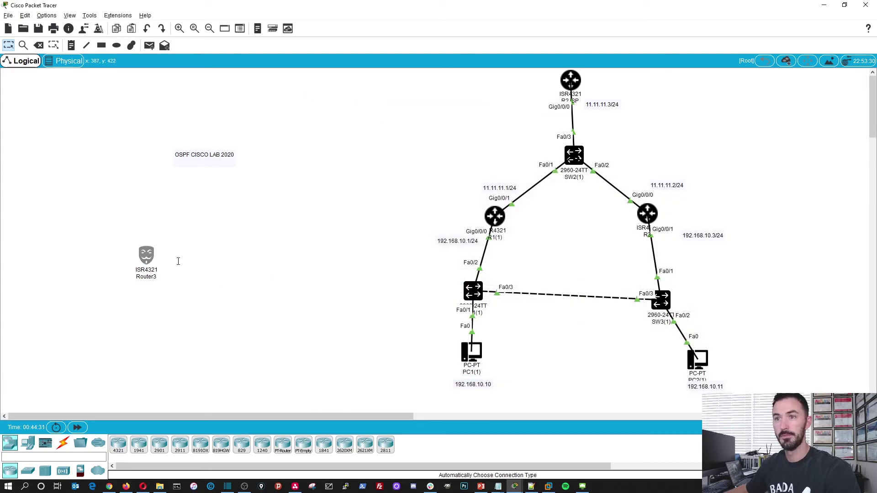
{"action": "left_click_drag", "start_coordinate": [146, 257], "coordinate": [242, 261]}
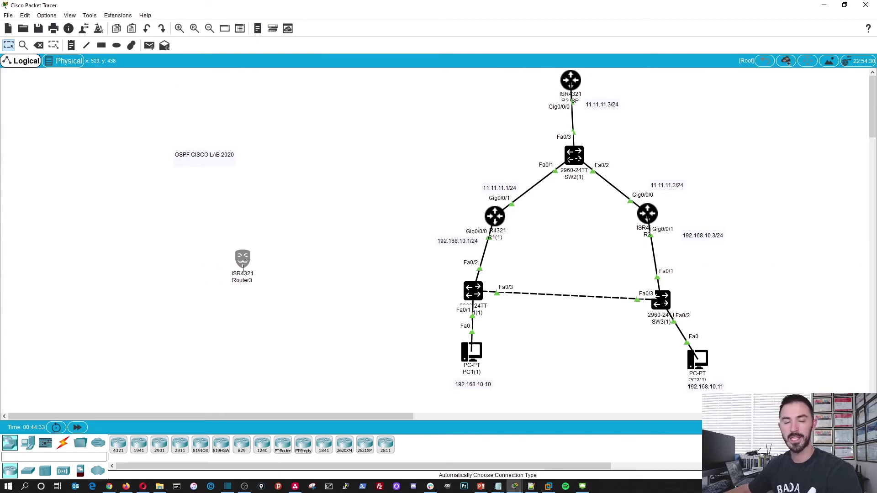
{"action": "mouse_move", "coordinate": [243, 267]}
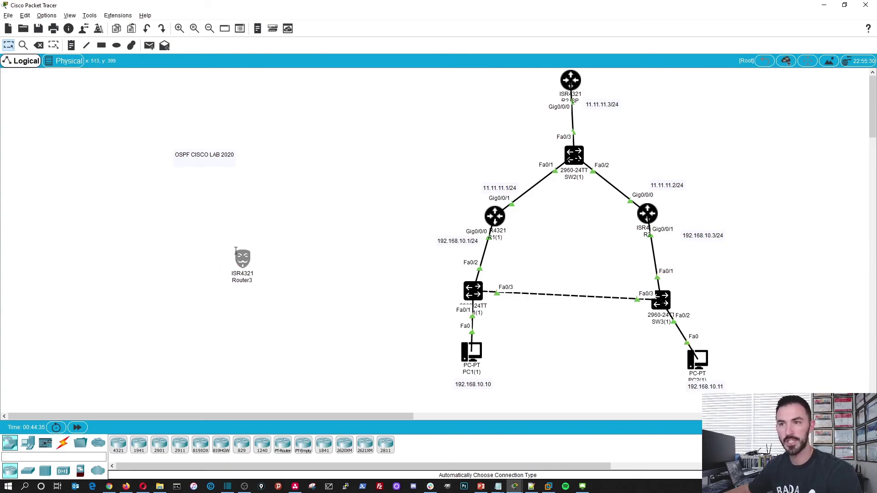
{"action": "left_click", "coordinate": [38, 45]}
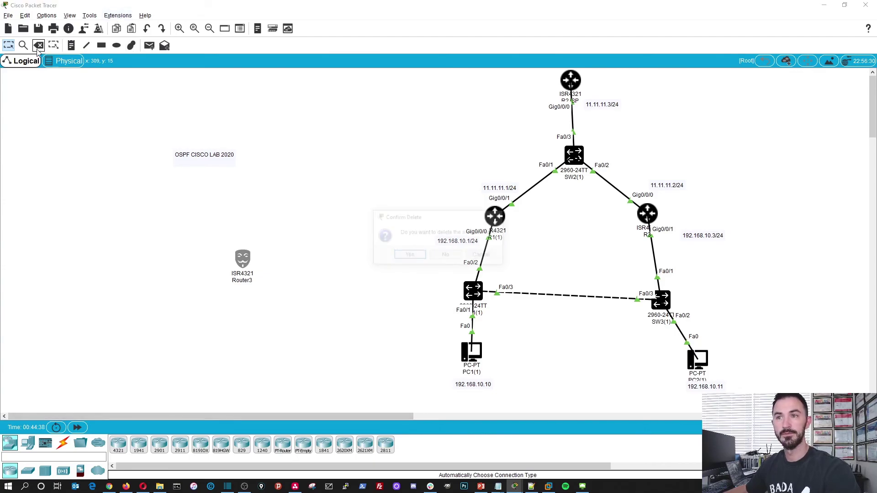
{"action": "left_click", "coordinate": [443, 257]}
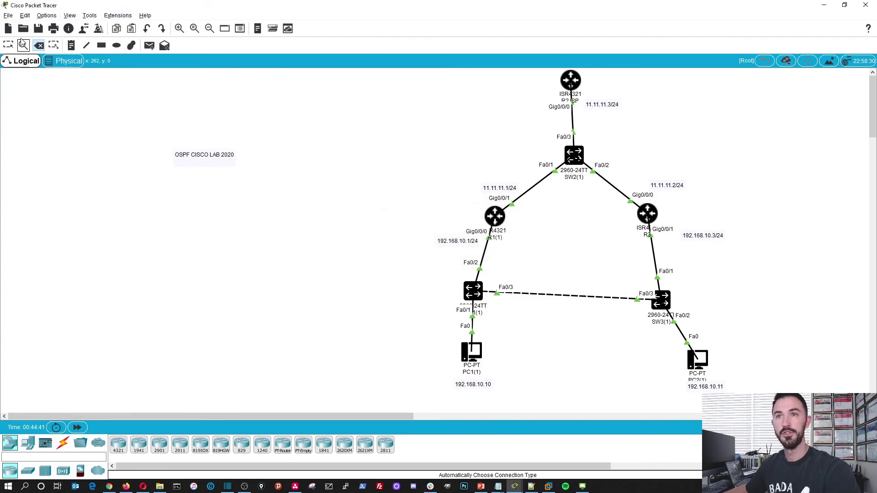
{"action": "left_click", "coordinate": [9, 47]}
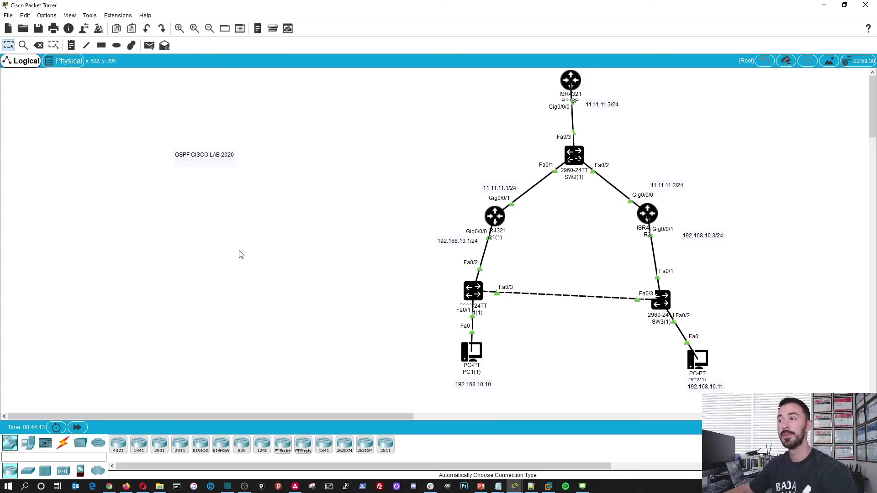